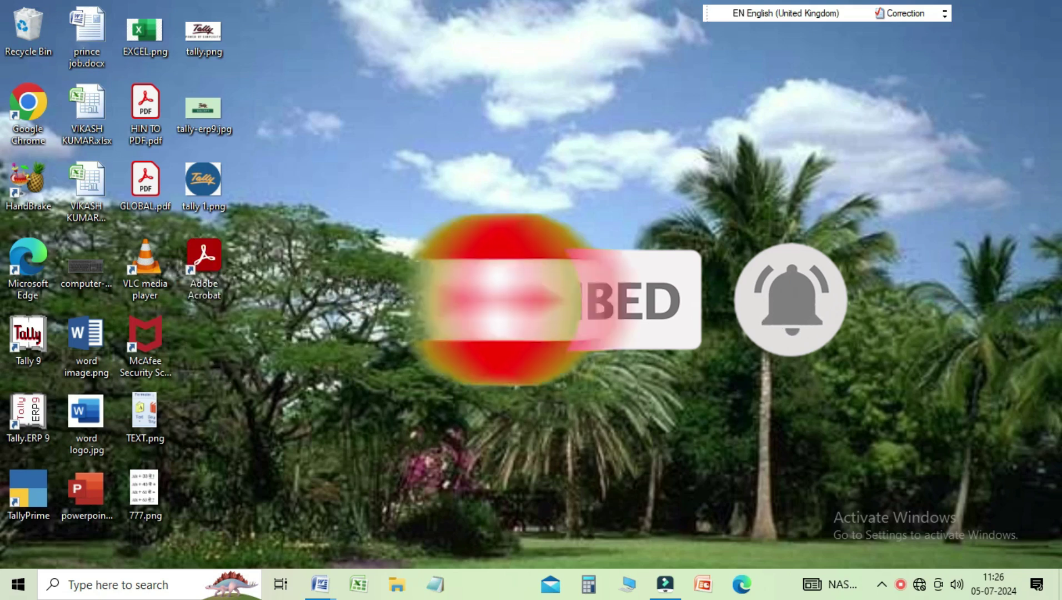
pyautogui.rightClick(415, 196)
pyautogui.click(440, 245)
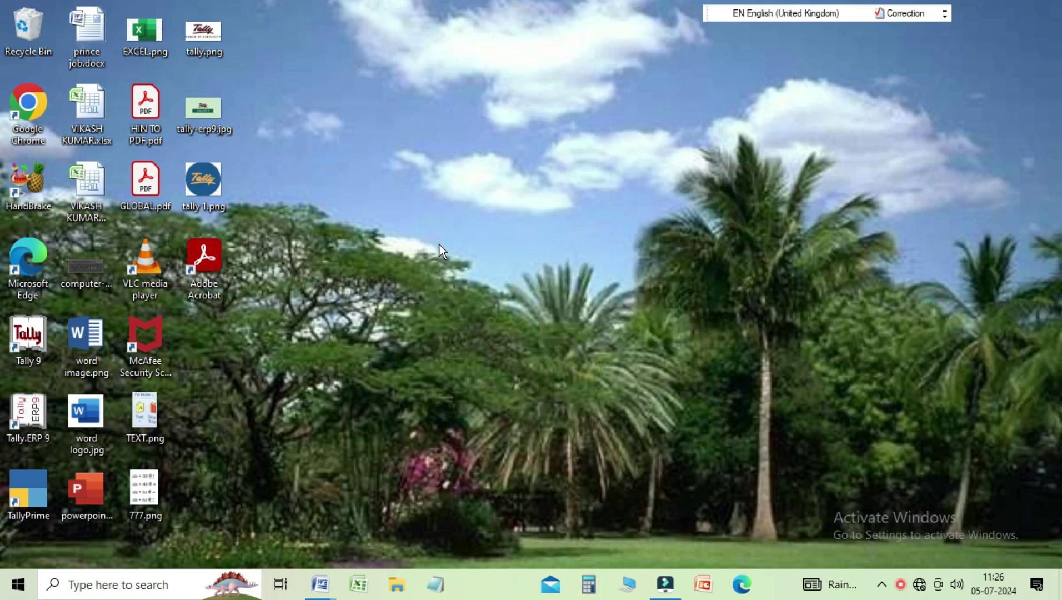
pyautogui.rightClick(368, 145)
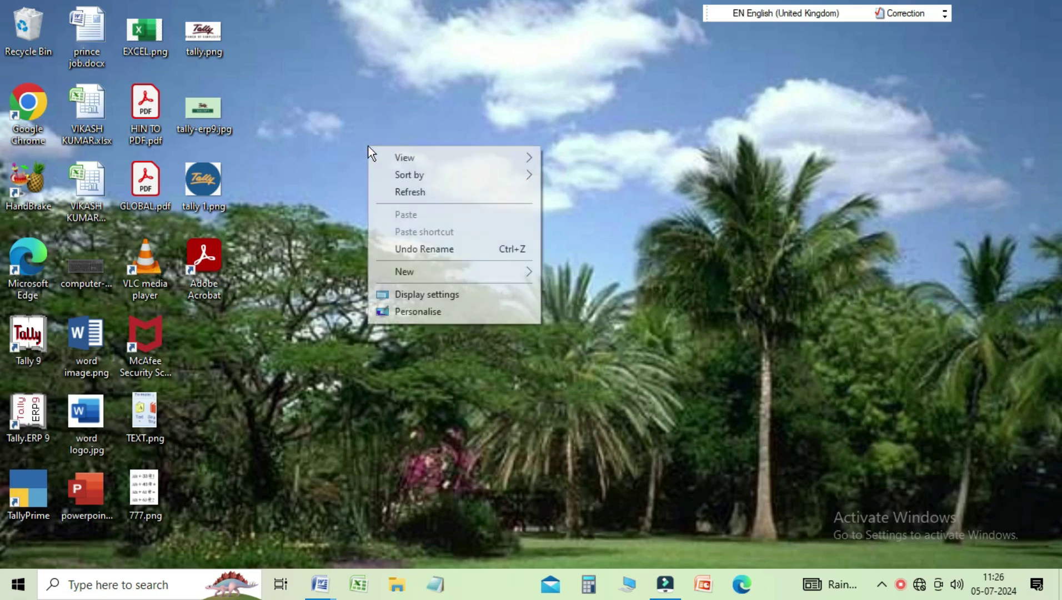
pyautogui.click(401, 199)
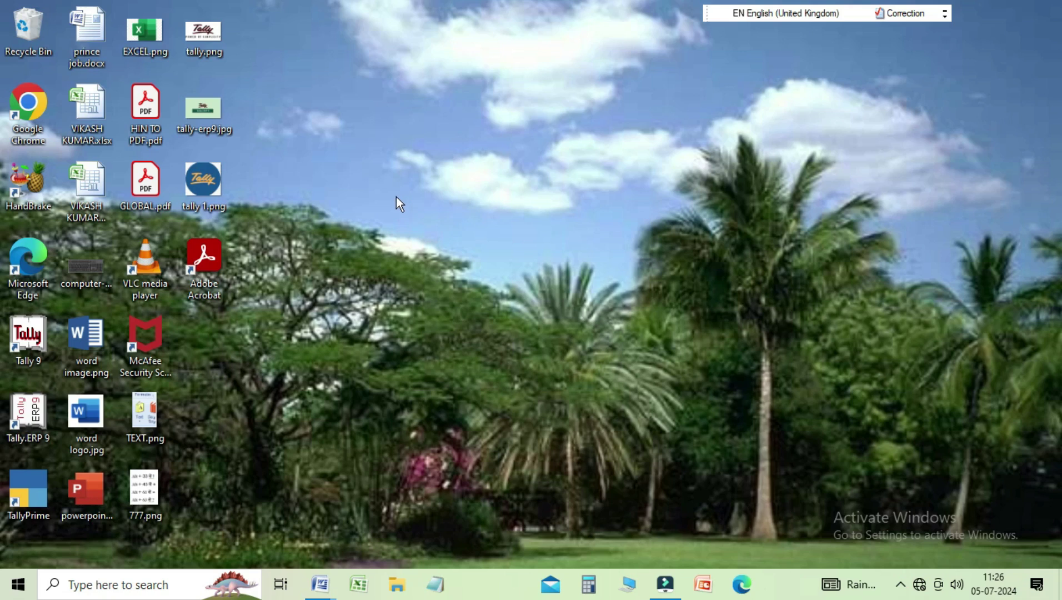
# Launch Tally.ERP 9 and start it in Educational Mode with the Silver Edition (Single User) option.
pyautogui.click(27, 427)
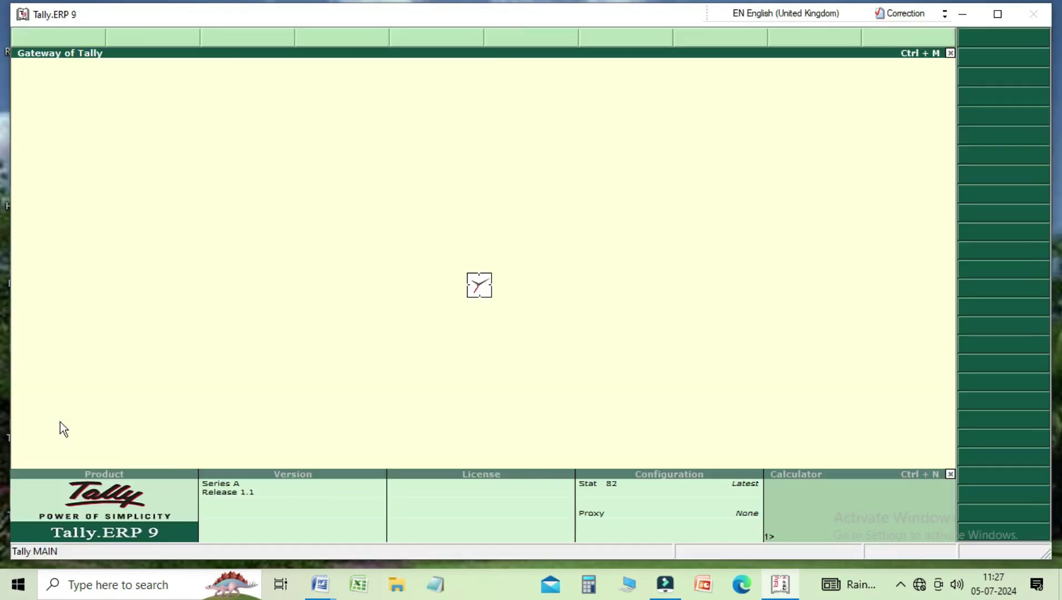
pyautogui.press('Down')
pyautogui.press('Down')
pyautogui.press('Down')
pyautogui.press('Down')
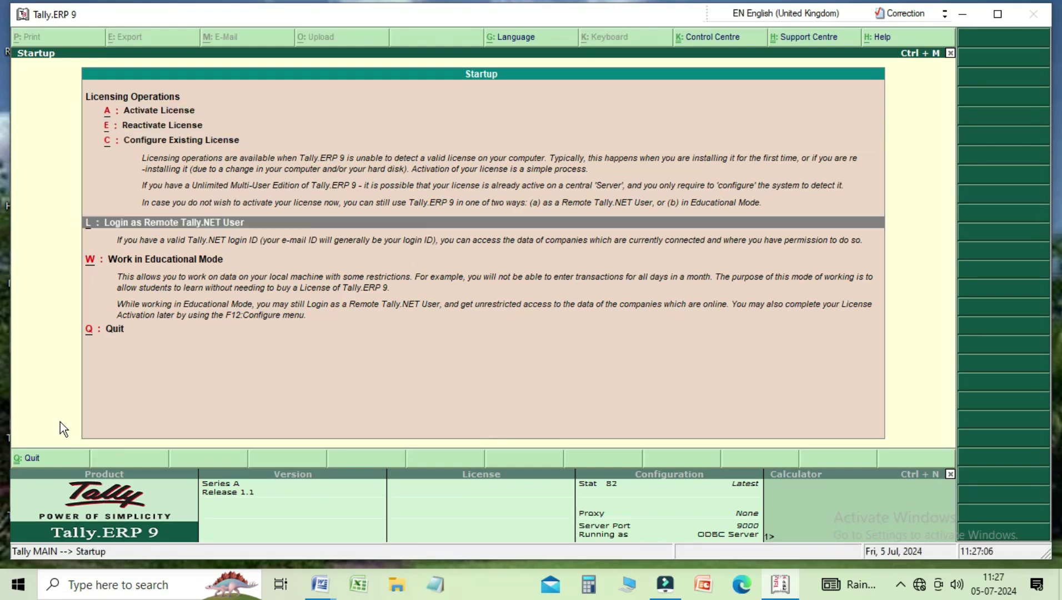
pyautogui.press('Return')
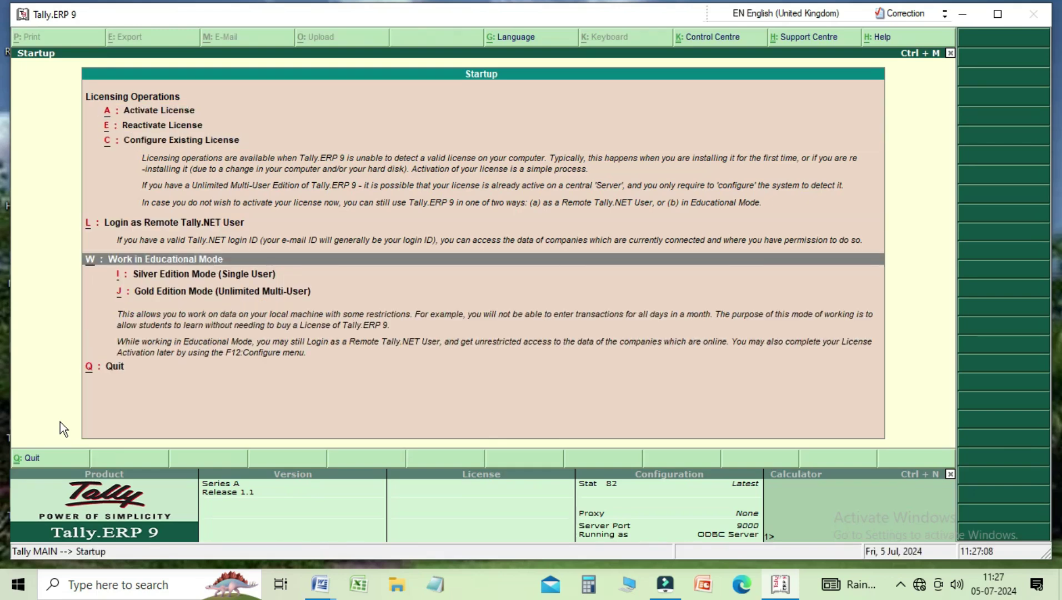
pyautogui.press('Down')
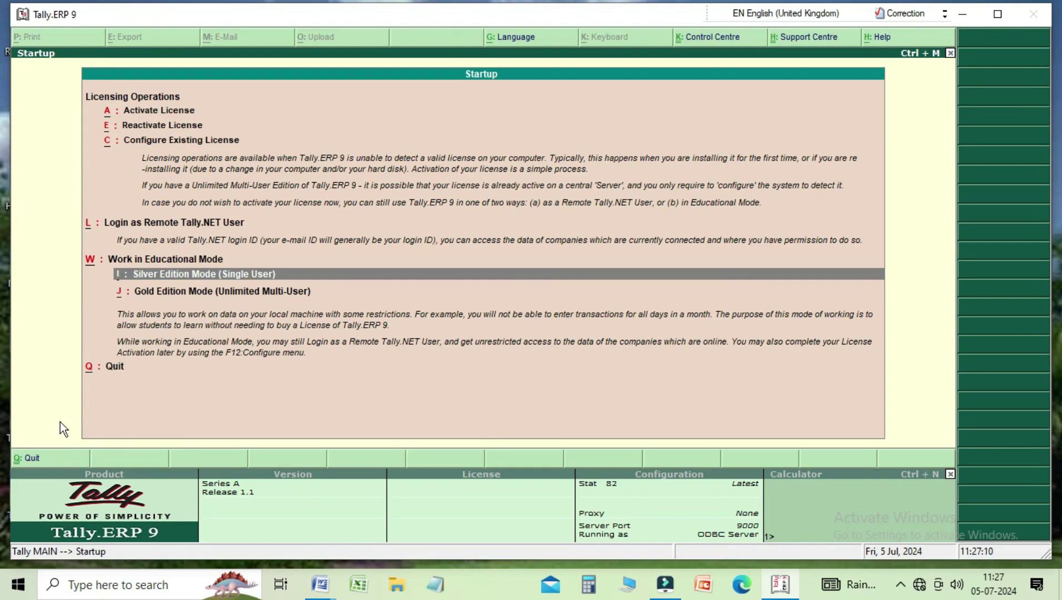
pyautogui.press('Return')
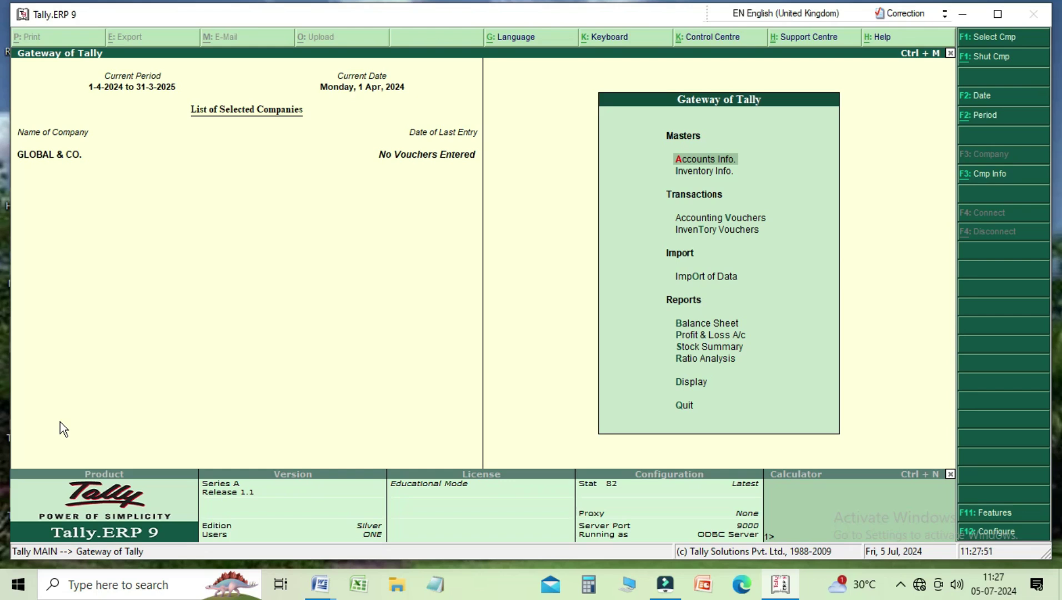
# Start creating a new company named GLOBAL & CO. PROB 3, keeping the same mailing name and leaving the address blank.
pyautogui.hotkey('alt', 'F3')
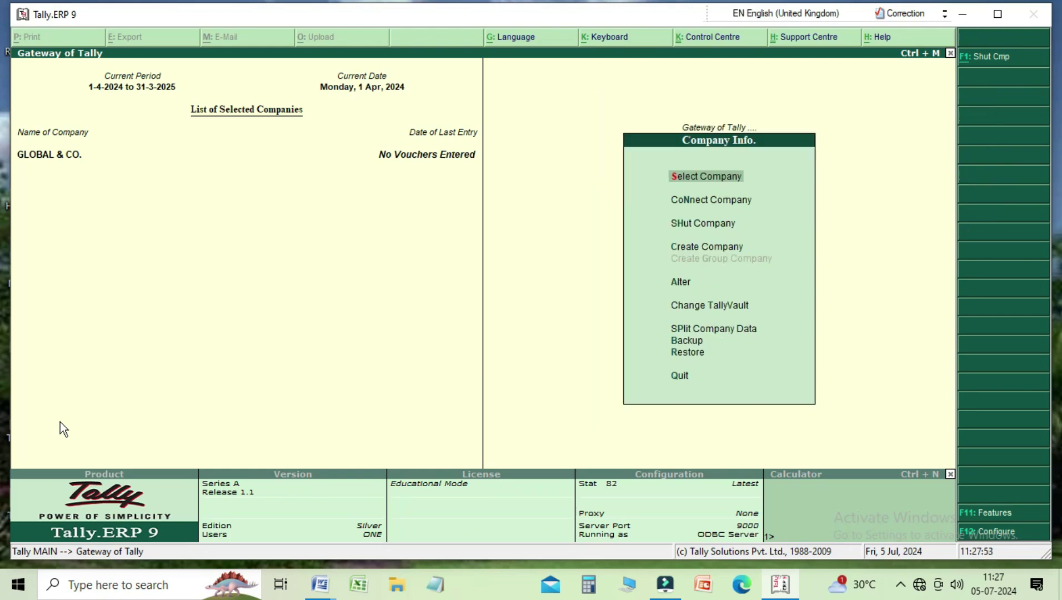
pyautogui.press('Down')
pyautogui.press('Down')
pyautogui.press('Down')
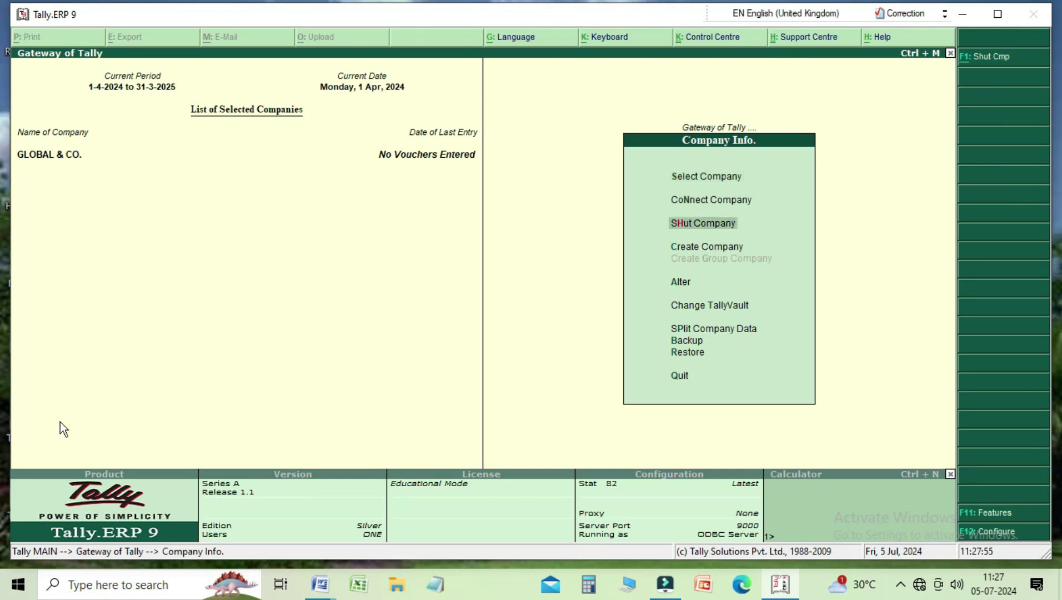
pyautogui.press('Return')
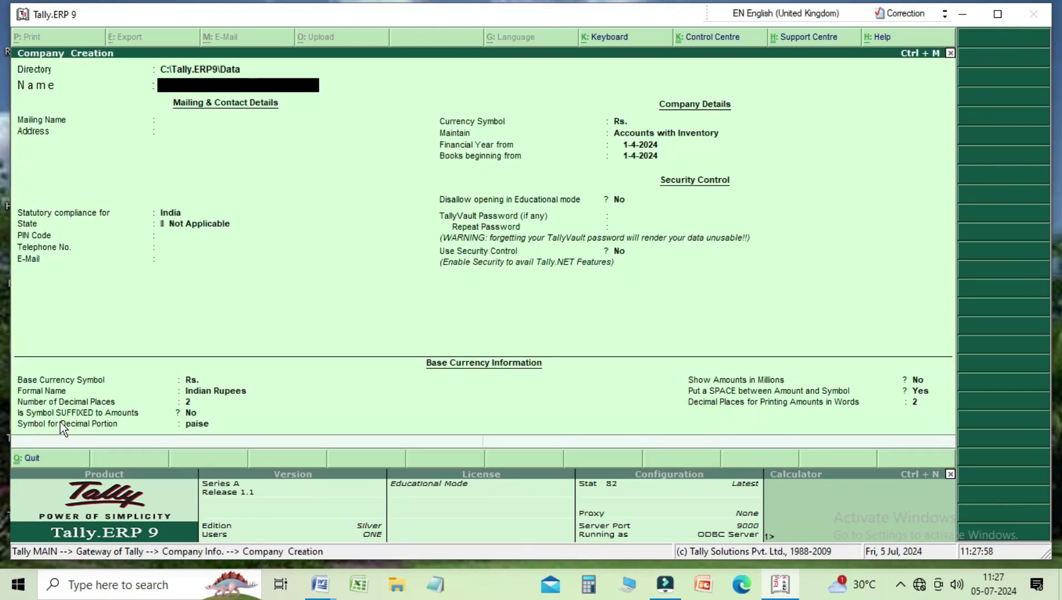
pyautogui.write('GLOBAL & CO. PR')
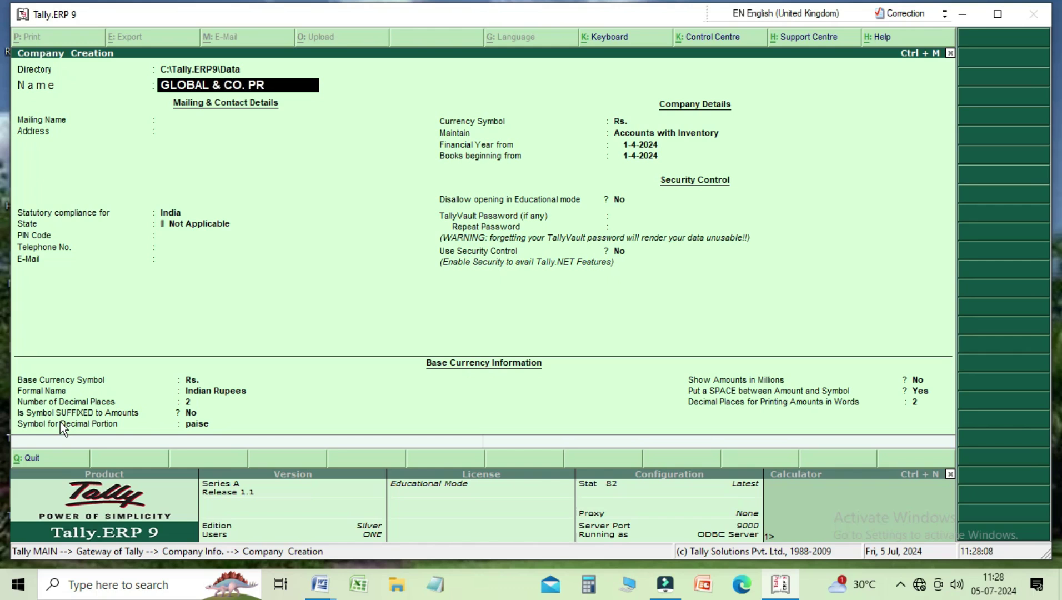
pyautogui.write('OB 3')
pyautogui.press('Return')
pyautogui.press('Return')
pyautogui.press('Return')
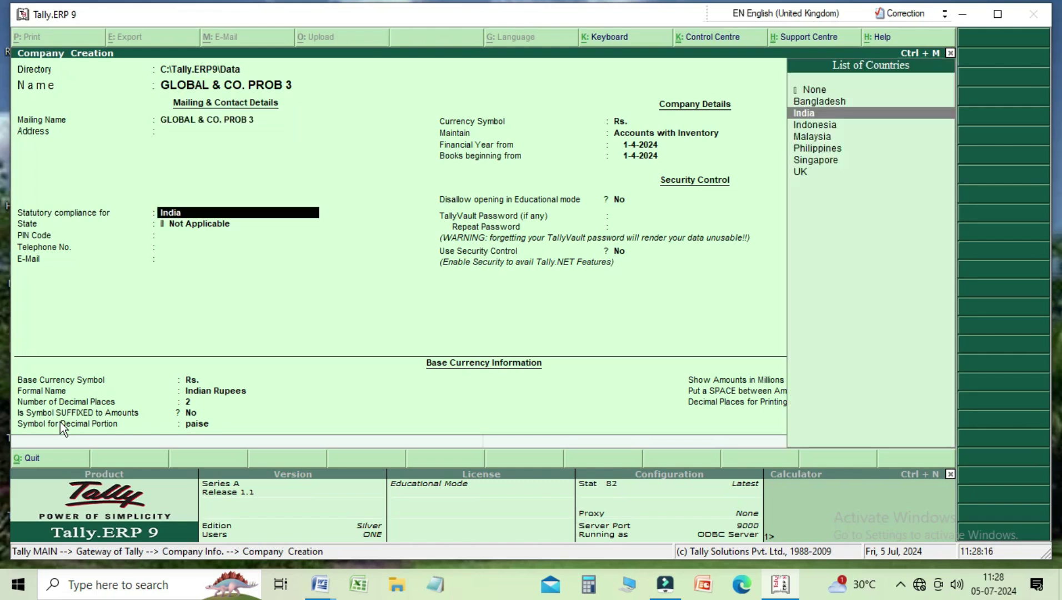
# Set the company's statutory compliance to India and its state to Bihar, leaving the PIN code, telephone and e-mail blank.
pyautogui.press('Return')
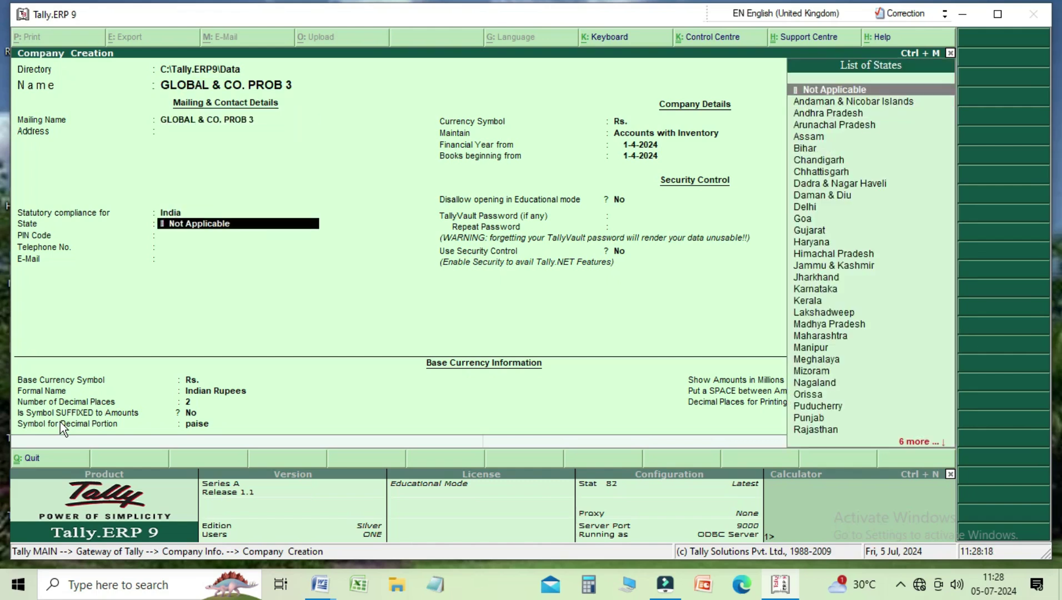
pyautogui.press('Down')
pyautogui.press('Down')
pyautogui.press('Down')
pyautogui.press('Down')
pyautogui.press('Down')
pyautogui.press('Return')
pyautogui.press('Return')
pyautogui.press('Return')
pyautogui.press('Return')
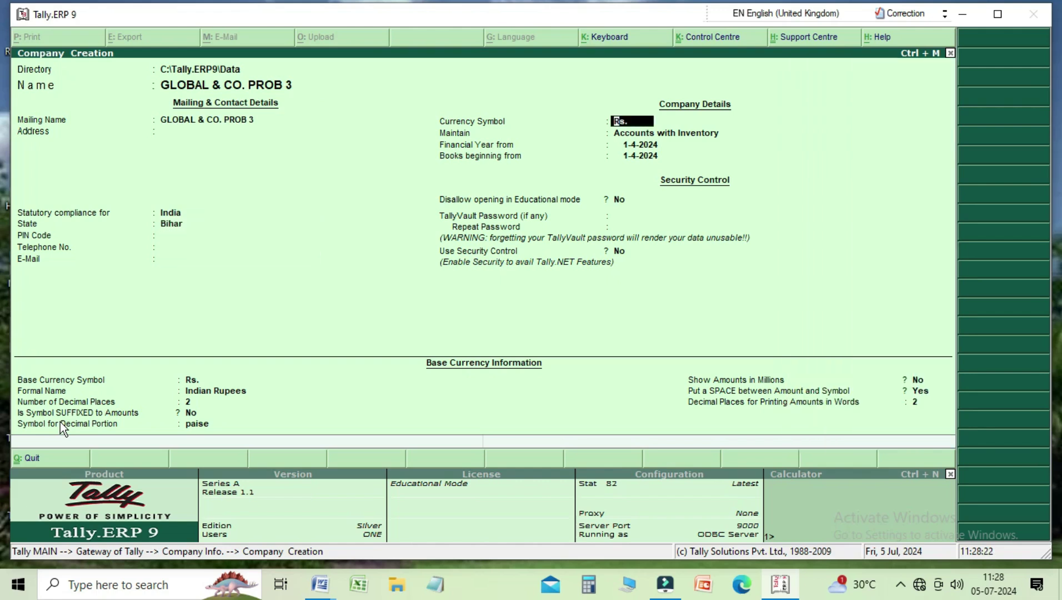
# Keep the default company details, security and base currency settings, accept the new company and return to the Gateway of Tally.
pyautogui.press('Return')
pyautogui.press('Return')
pyautogui.press('Return')
pyautogui.press('Return')
pyautogui.press('Return')
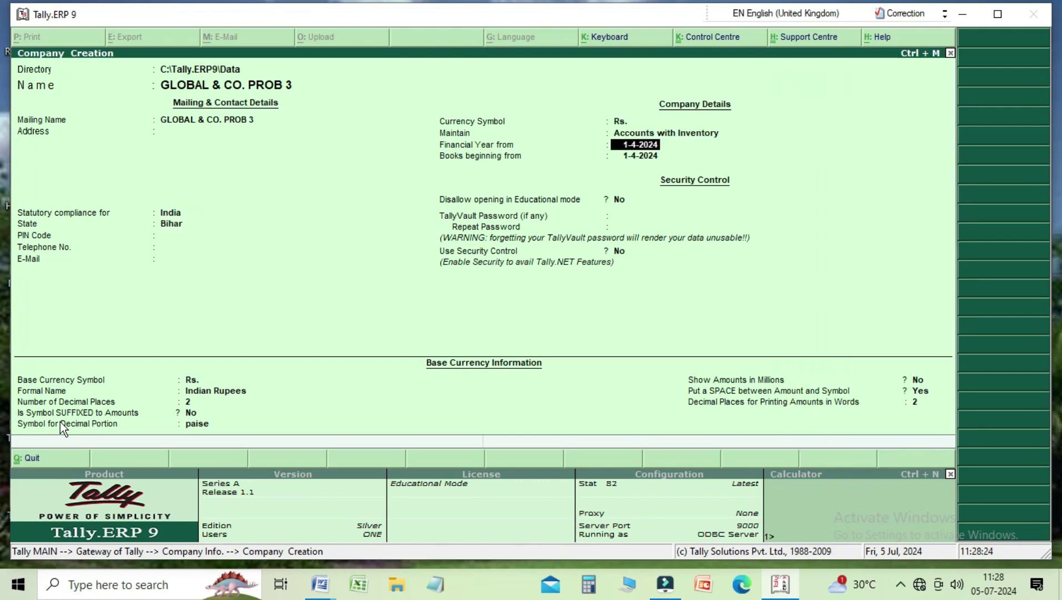
pyautogui.press('Return')
pyautogui.press('Return')
pyautogui.press('Return')
pyautogui.press('Return')
pyautogui.press('Return')
pyautogui.press('Return')
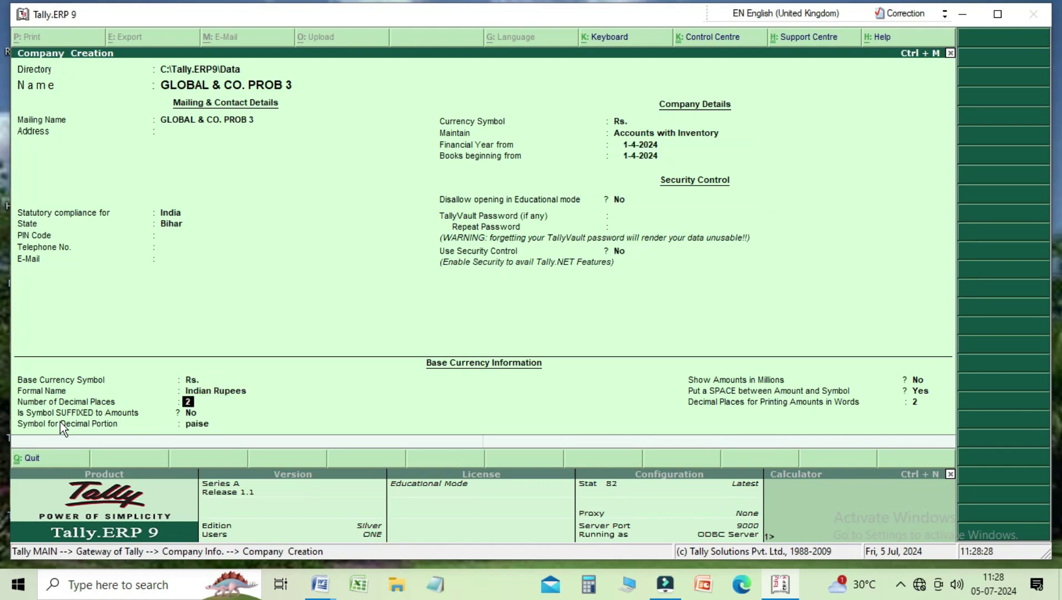
pyautogui.press('Return')
pyautogui.press('Return')
pyautogui.press('Return')
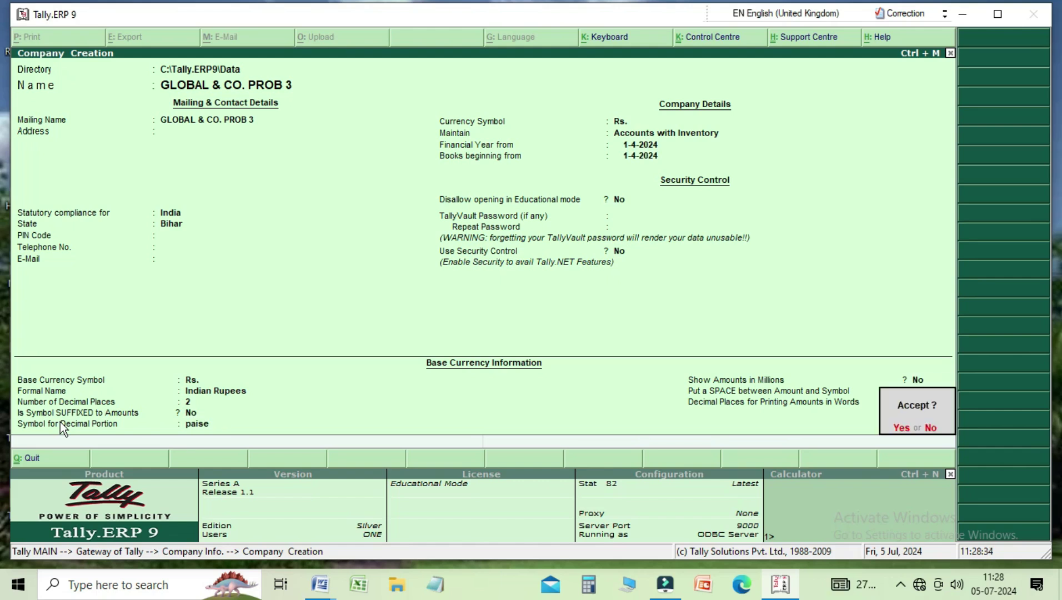
pyautogui.press('Return')
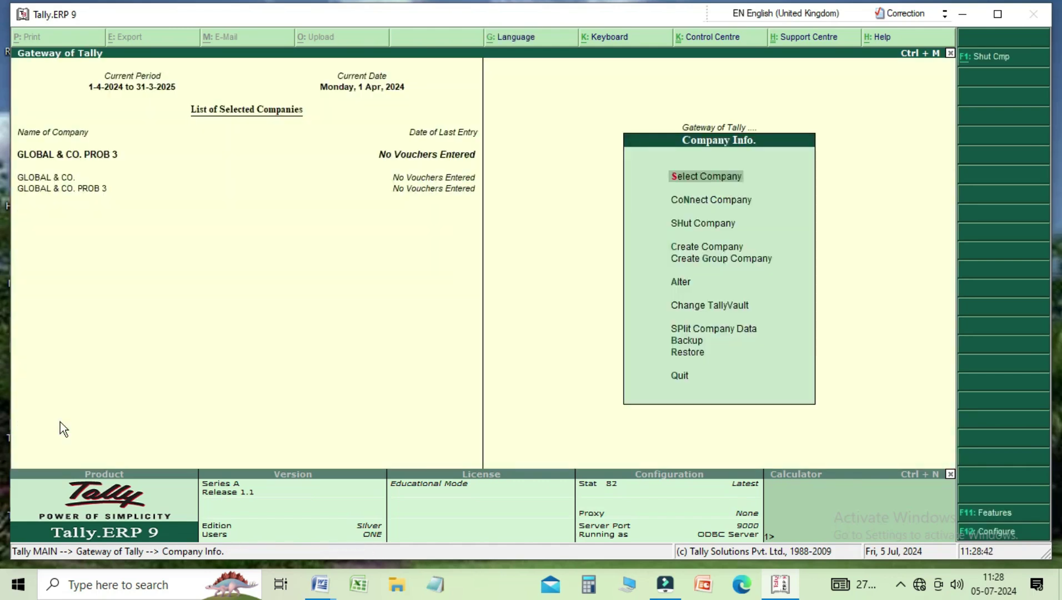
pyautogui.press('Escape')
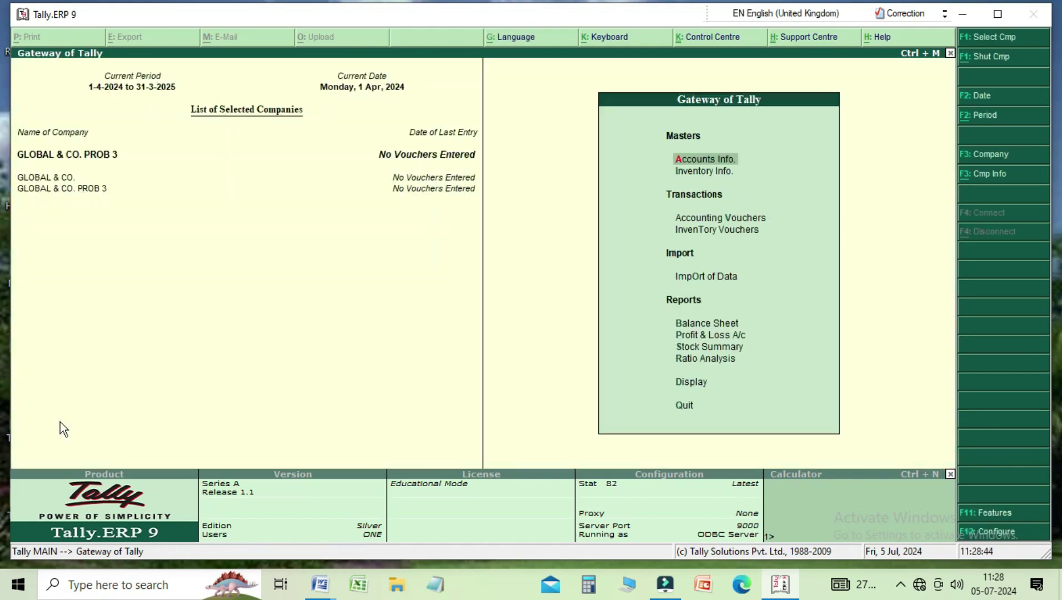
# View the list of existing ledgers through the single-ledger display in Accounts Info.
pyautogui.press('Return')
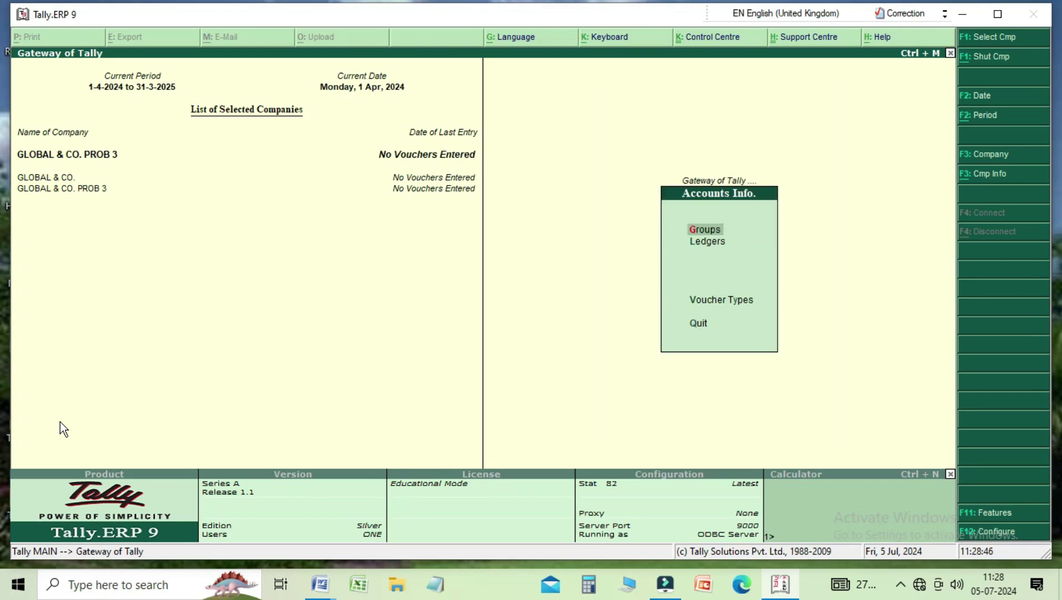
pyautogui.press('Down')
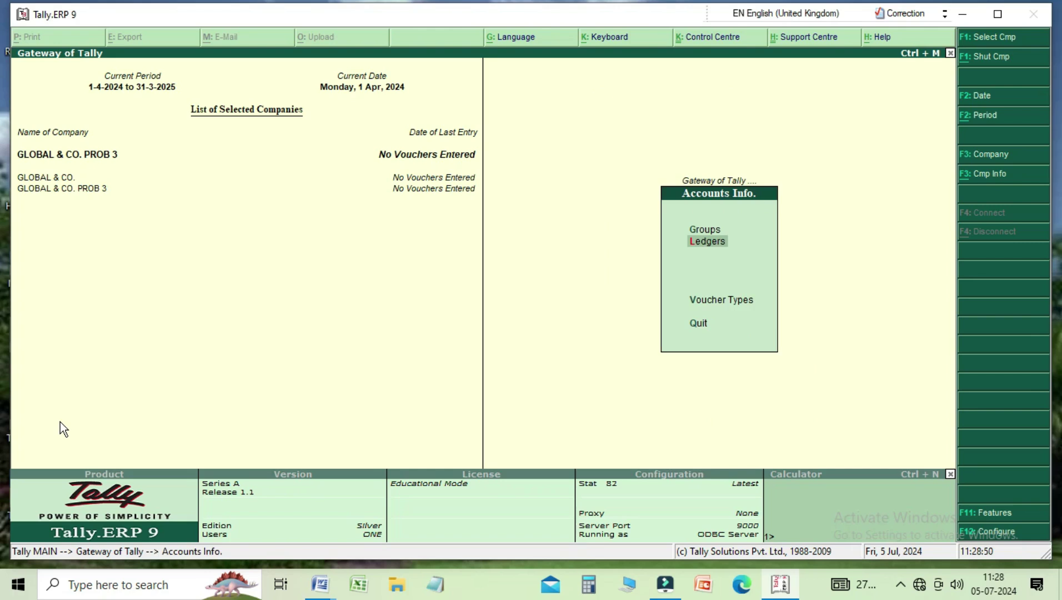
pyautogui.press('Return')
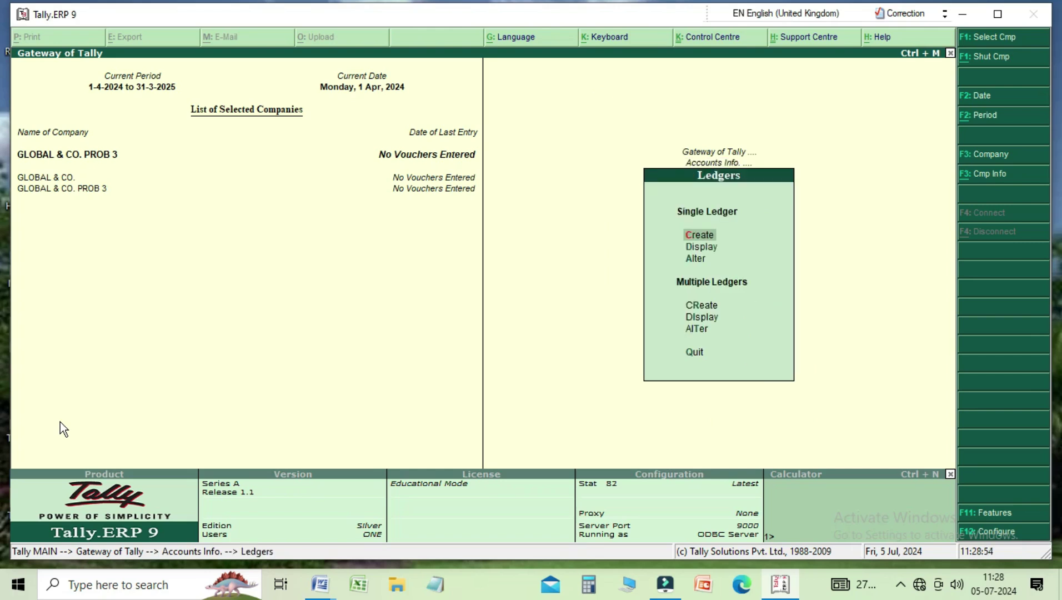
pyautogui.press('Down')
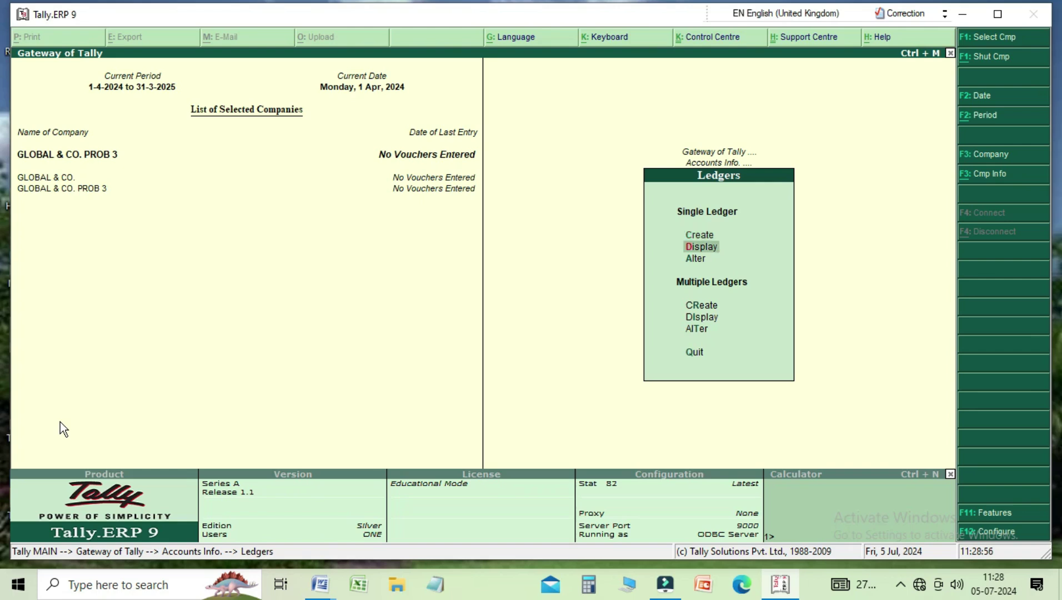
pyautogui.press('Return')
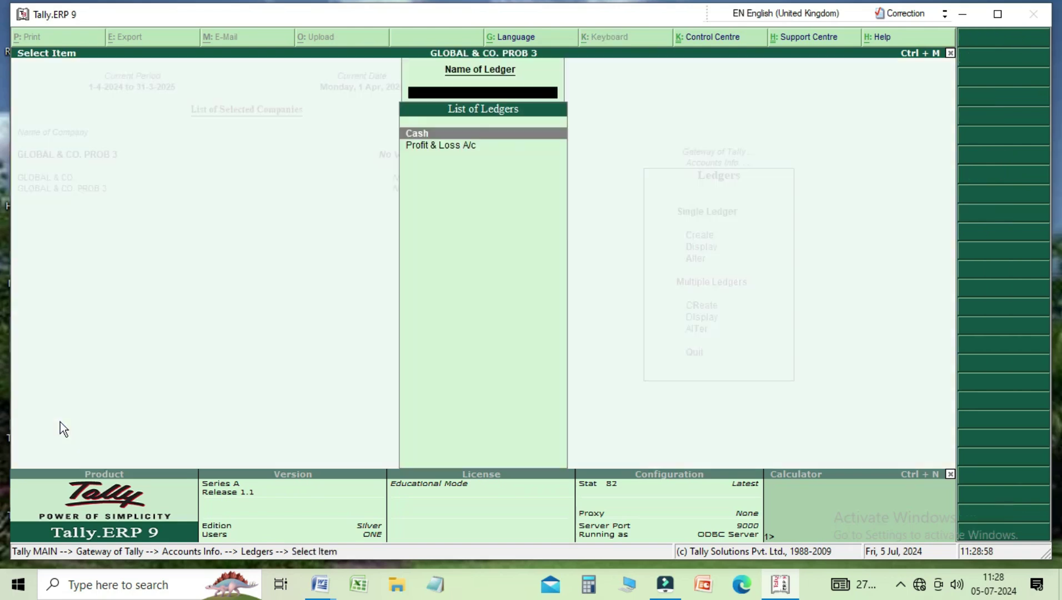
pyautogui.press('Escape')
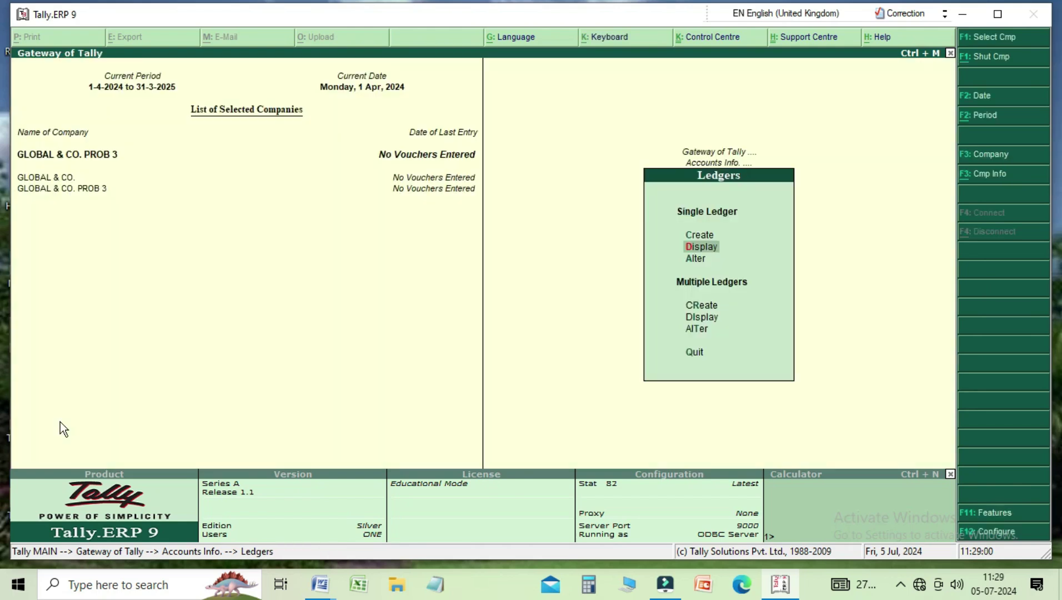
# Open the creation form for a single ledger in GLOBAL & CO. PROB 3.
pyautogui.press('Down')
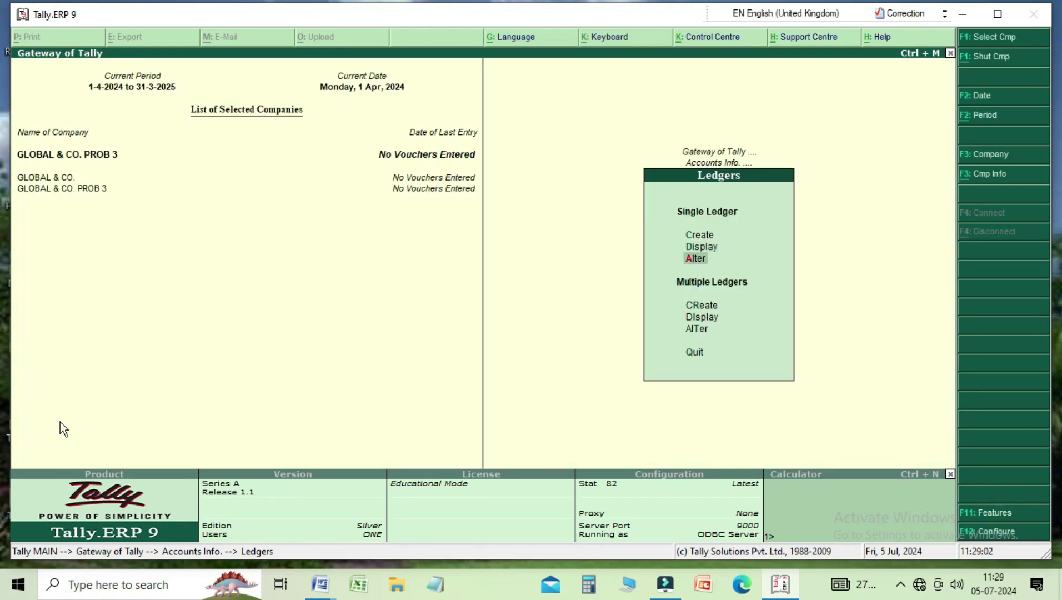
pyautogui.press('Up')
pyautogui.press('Up')
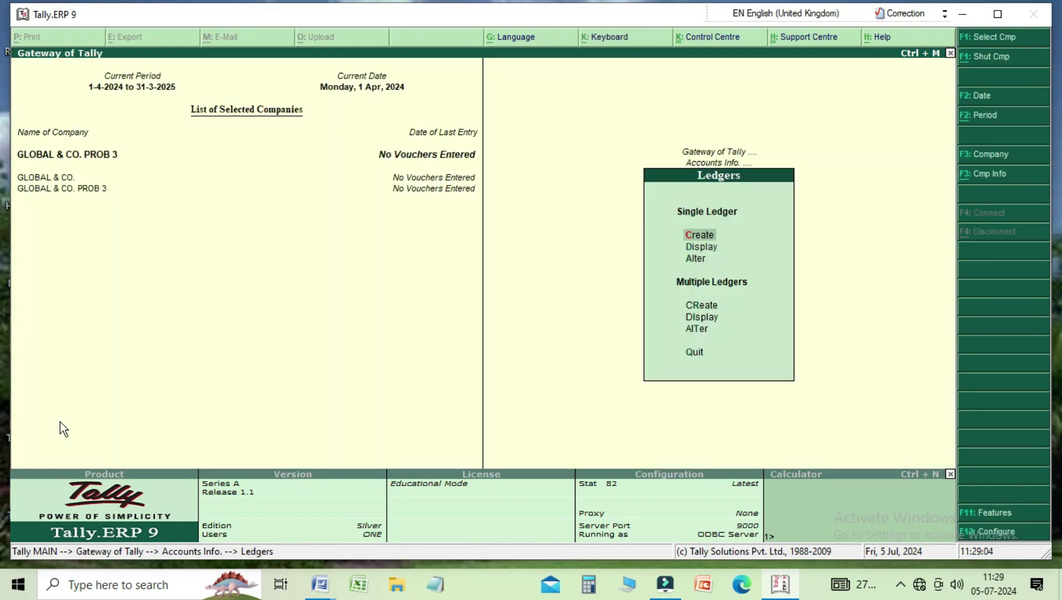
pyautogui.press('Return')
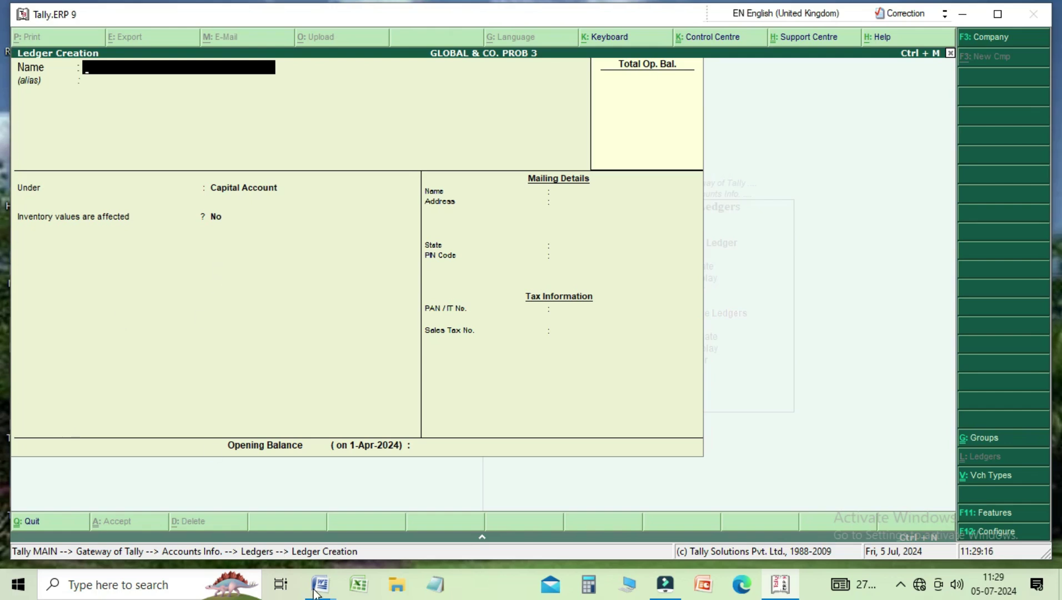
# Switch to Word, bring up Long Type Question jurnal 01.docx, and change to TALLY LIST OF GROUPS ENG AND HINDI.docx.
pyautogui.moveTo(315, 590)
pyautogui.click(369, 542)
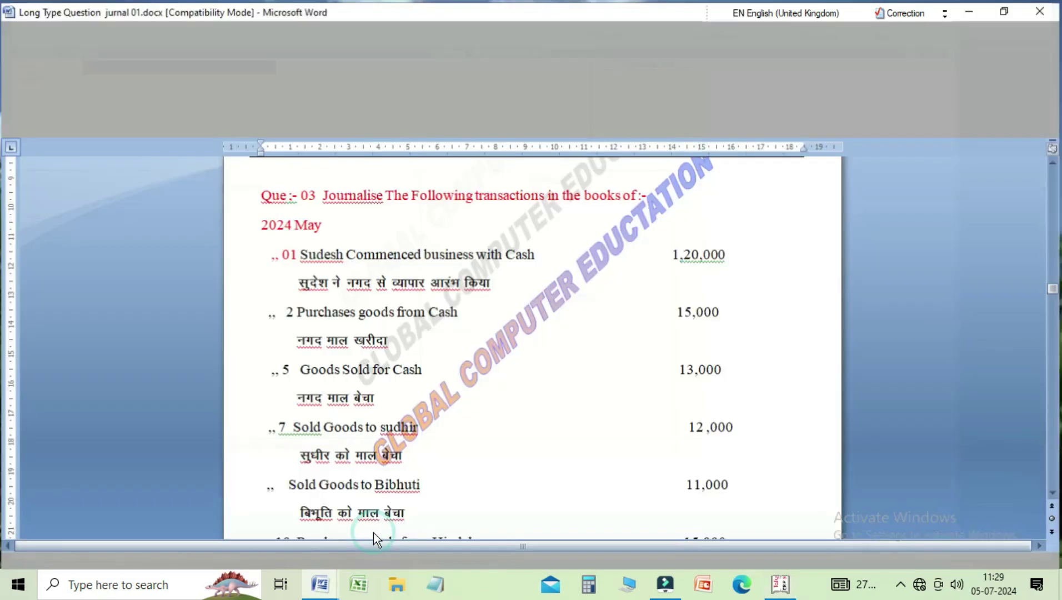
pyautogui.moveTo(334, 588)
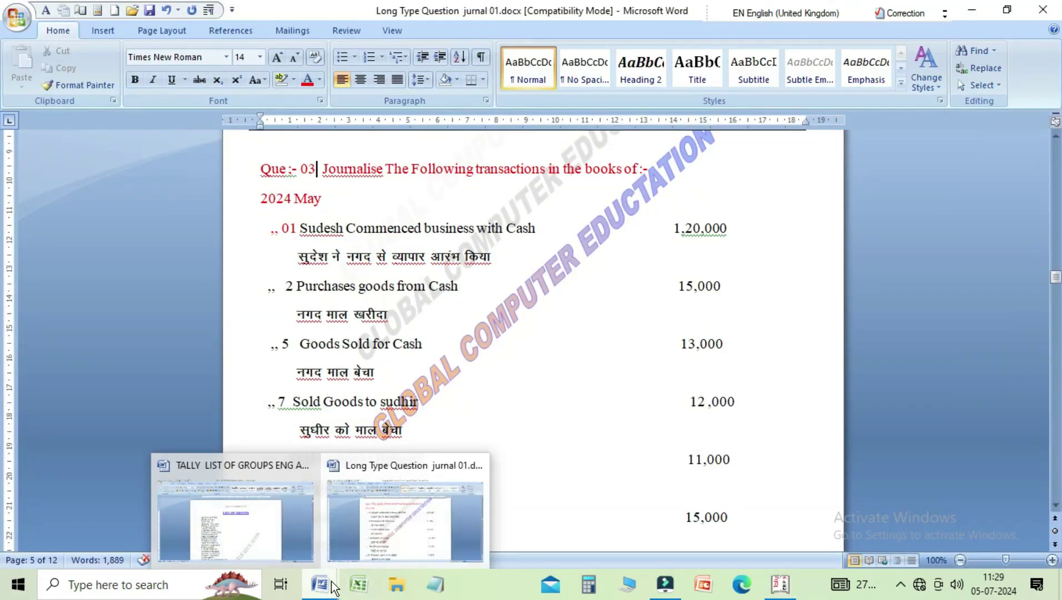
pyautogui.click(293, 520)
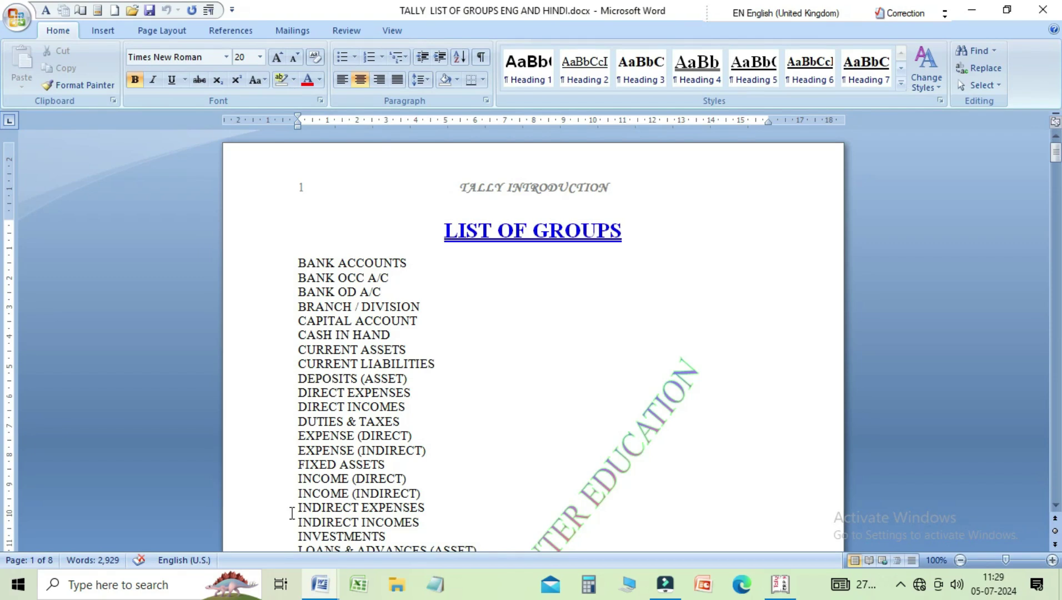
# Read through the list of groups on page 1, from Bank Accounts down to Unsecured Loans.
pyautogui.press('Down')
pyautogui.press('Down')
pyautogui.press('Down')
pyautogui.press('Down')
pyautogui.press('Down')
pyautogui.press('Down')
pyautogui.press('Down')
pyautogui.press('Down')
pyautogui.press('Down')
pyautogui.press('Down')
pyautogui.press('Down')
pyautogui.press('Down')
pyautogui.press('Down')
pyautogui.press('Down')
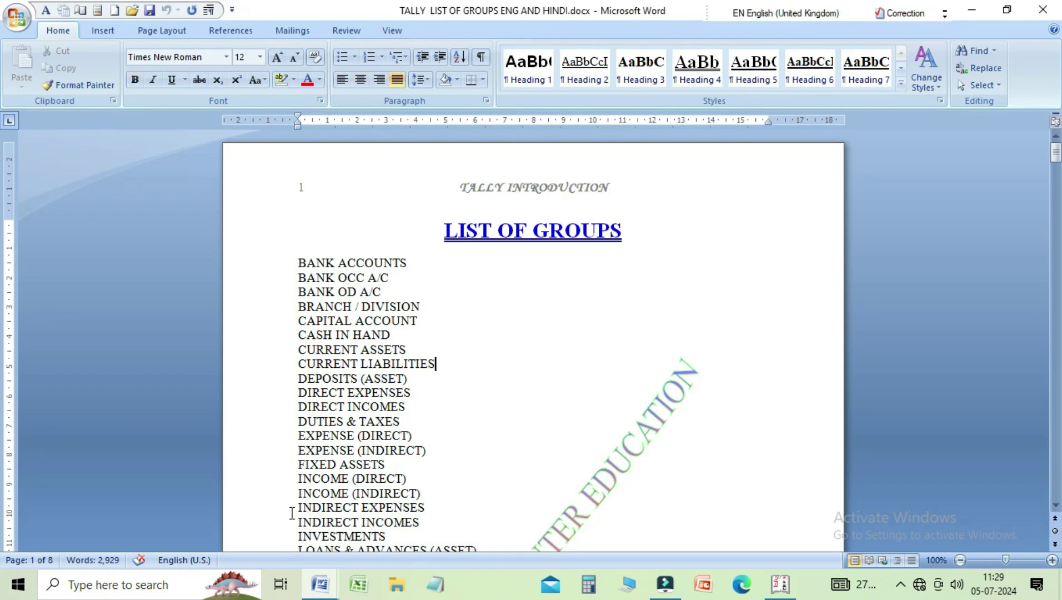
pyautogui.press('Down')
pyautogui.press('Down')
pyautogui.press('Down')
pyautogui.press('Down')
pyautogui.press('Down')
pyautogui.press('Down')
pyautogui.press('Down')
pyautogui.press('Down')
pyautogui.press('Down')
pyautogui.press('Down')
pyautogui.press('Down')
pyautogui.press('Down')
pyautogui.press('Down')
pyautogui.press('Down')
pyautogui.press('Down')
pyautogui.press('Down')
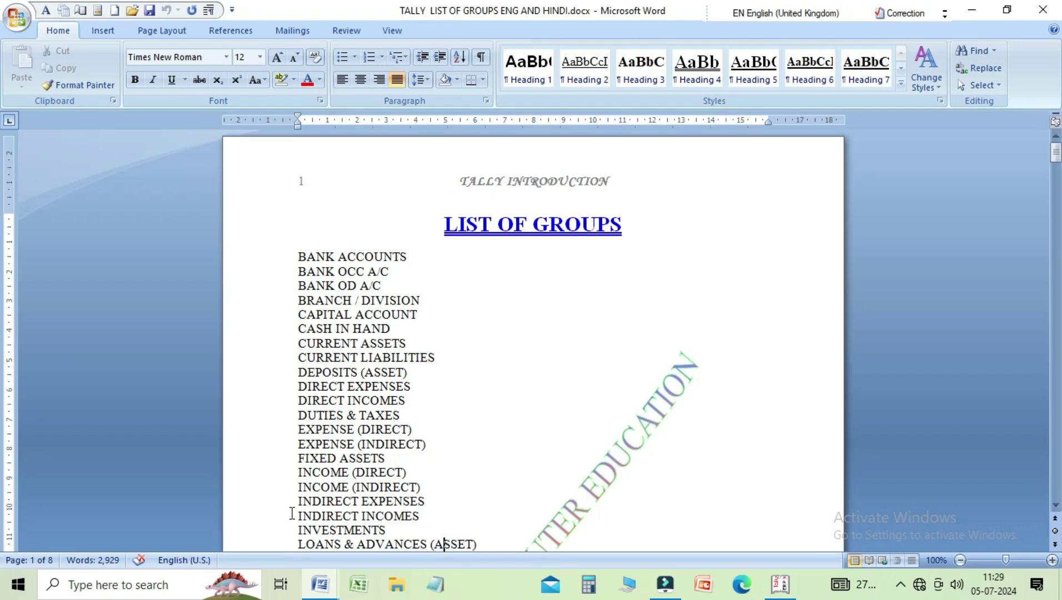
pyautogui.press('Down')
pyautogui.press('Down')
pyautogui.press('Down')
pyautogui.press('Down')
pyautogui.press('Down')
pyautogui.press('Down')
pyautogui.press('Down')
pyautogui.press('Down')
pyautogui.press('Down')
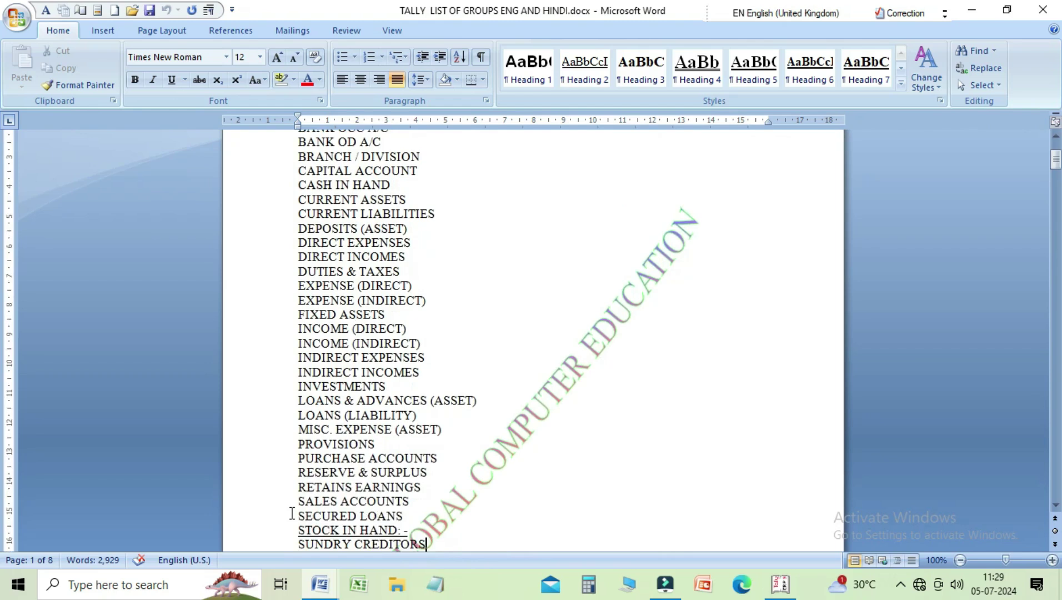
pyautogui.press('Up')
pyautogui.press('Up')
pyautogui.press('Up')
pyautogui.press('Up')
pyautogui.press('Up')
pyautogui.press('Up')
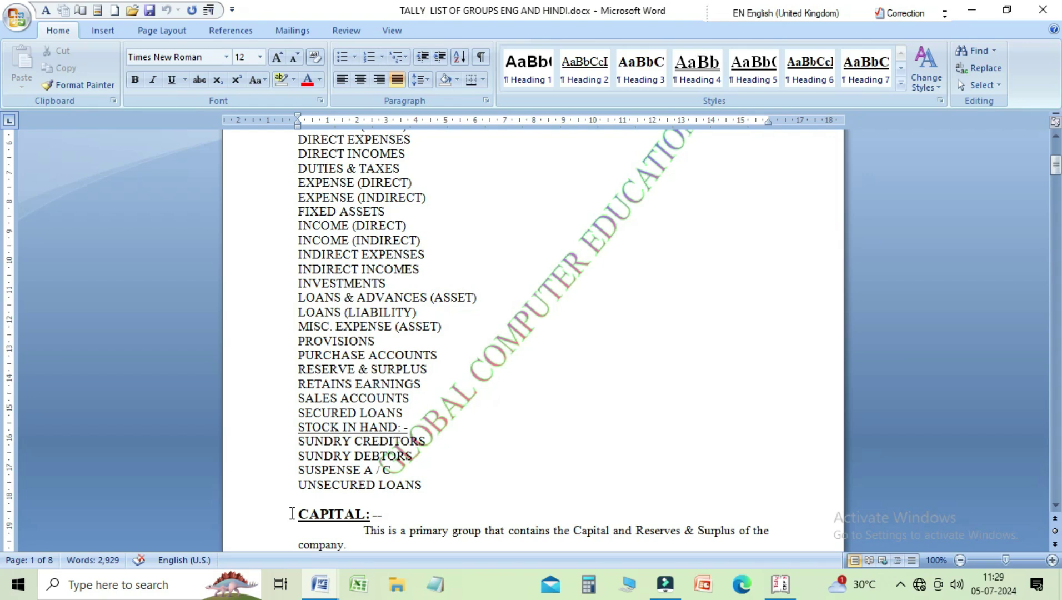
# Read the English and Hindi explanation of the Capital group and its example ledger accounts.
pyautogui.press('Down')
pyautogui.press('Down')
pyautogui.press('Down')
pyautogui.press('Down')
pyautogui.press('Down')
pyautogui.press('Down')
pyautogui.press('Down')
pyautogui.press('Down')
pyautogui.press('Down')
pyautogui.press('Down')
pyautogui.press('Down')
pyautogui.press('Down')
pyautogui.press('Down')
pyautogui.press('Down')
pyautogui.press('Down')
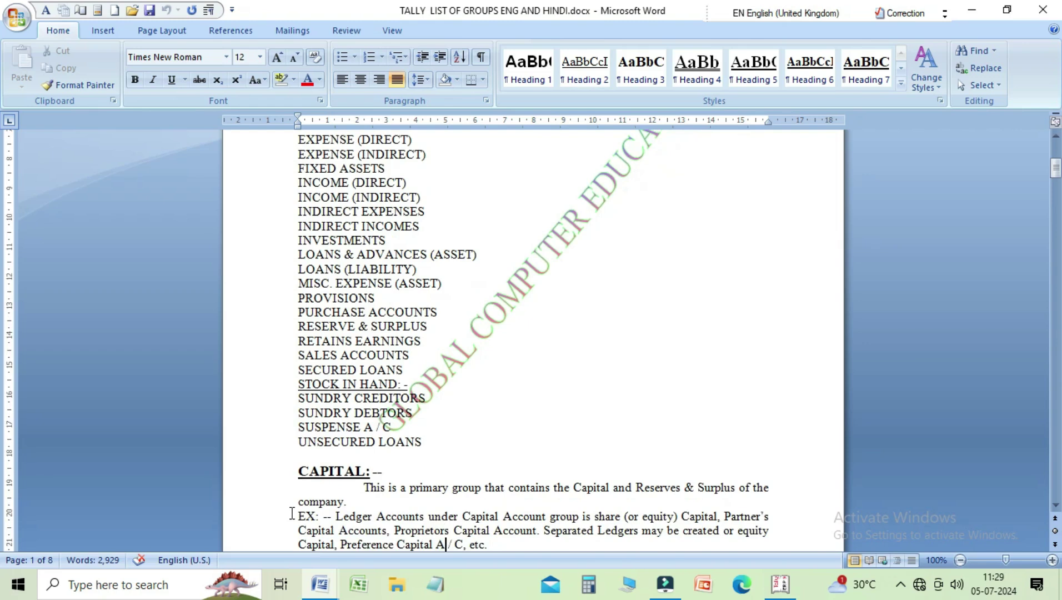
pyautogui.press('Down')
pyautogui.press('Down')
pyautogui.press('Down')
pyautogui.press('Down')
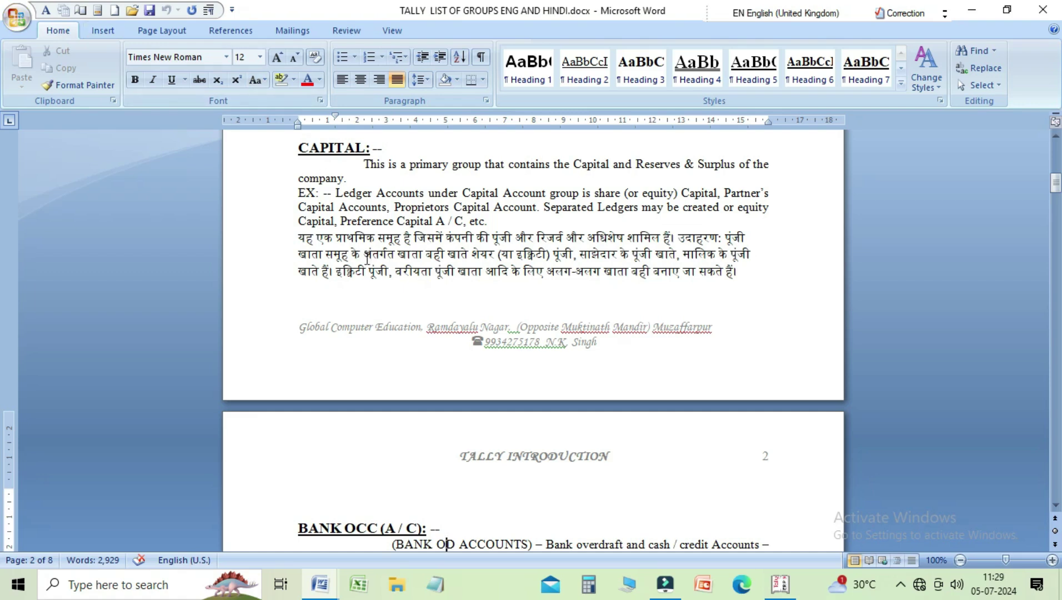
pyautogui.click(409, 241)
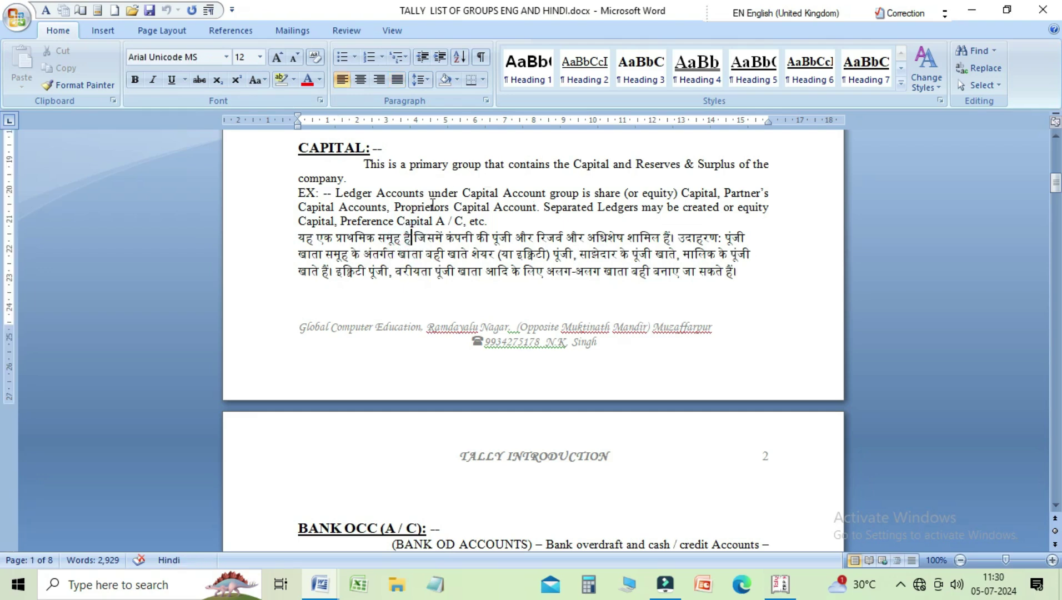
pyautogui.click(393, 154)
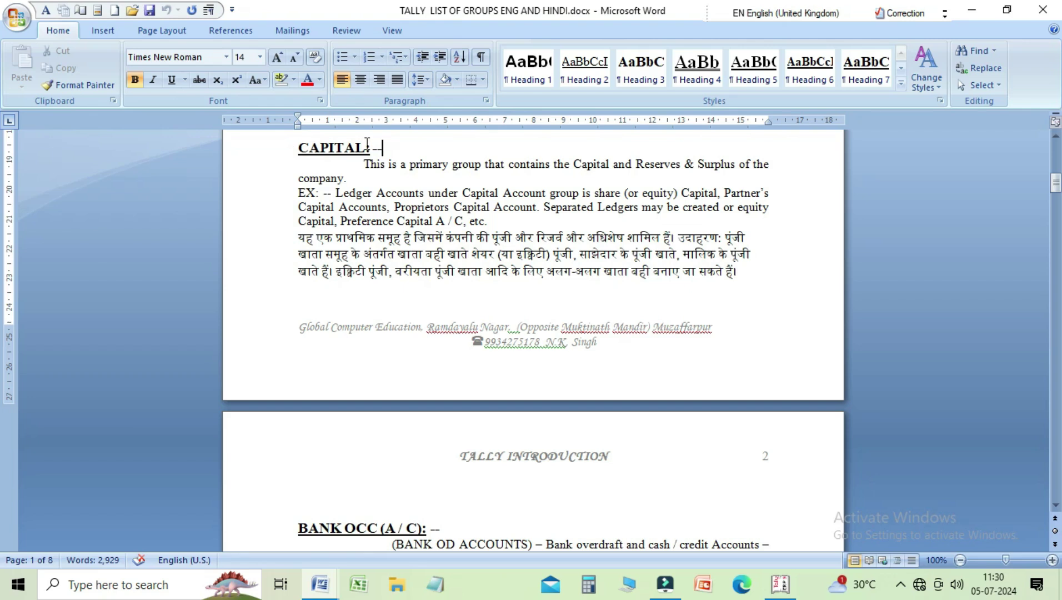
pyautogui.click(431, 250)
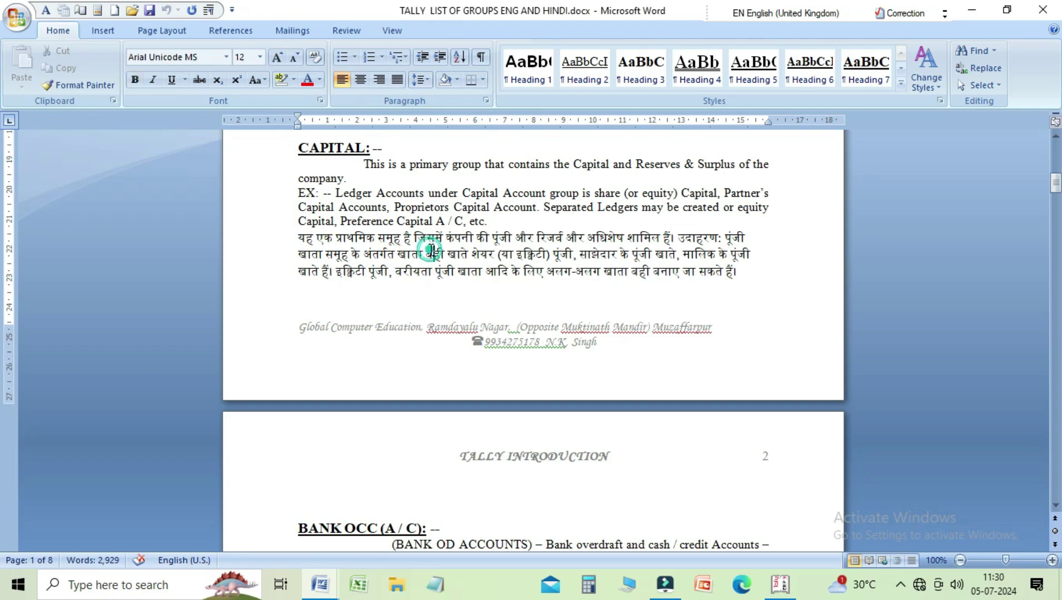
pyautogui.click(415, 236)
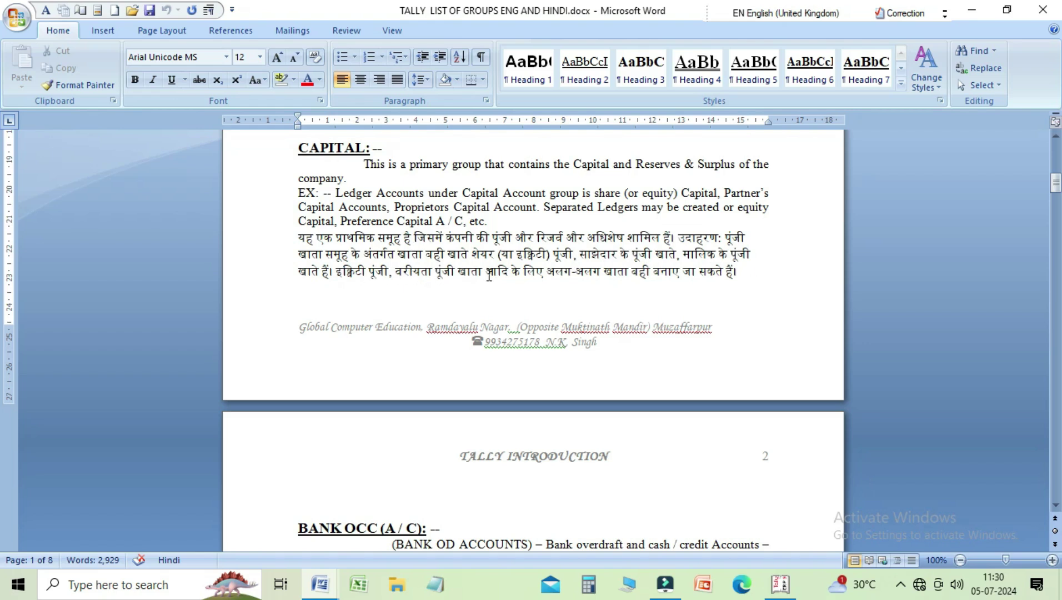
pyautogui.click(593, 270)
# Read the Bank OCC (A / C) explanation and the Bank Accounts entry on page 2.
pyautogui.press('Down')
pyautogui.press('Down')
pyautogui.press('Down')
pyautogui.press('Down')
pyautogui.press('Down')
pyautogui.press('Down')
pyautogui.press('Down')
pyautogui.press('Down')
pyautogui.press('Down')
pyautogui.press('Down')
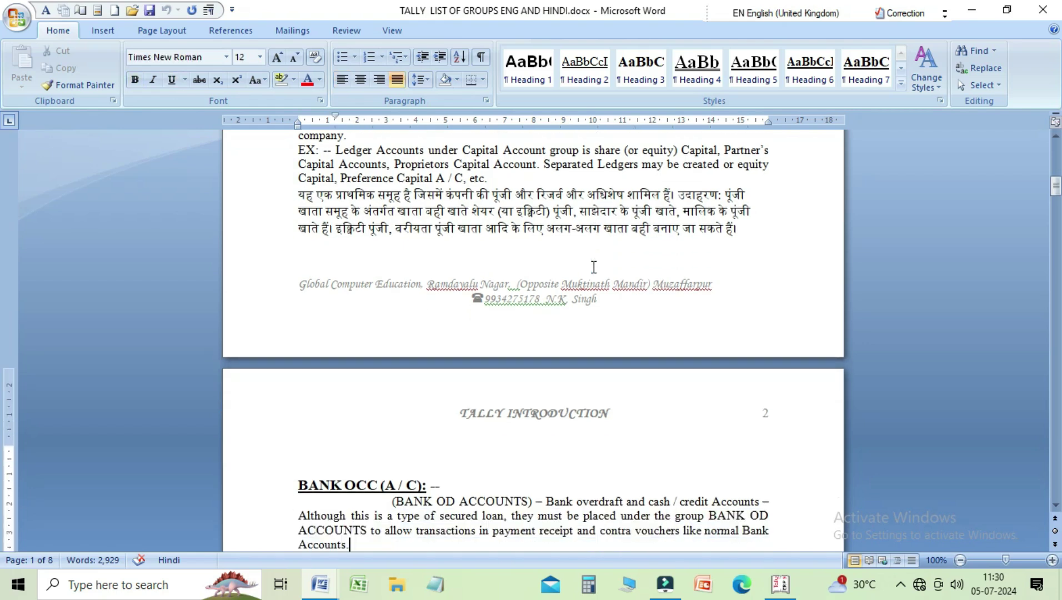
pyautogui.press('Down')
pyautogui.press('Down')
pyautogui.press('Down')
pyautogui.press('Down')
pyautogui.press('Down')
pyautogui.press('Down')
pyautogui.press('Down')
pyautogui.press('Down')
pyautogui.press('Down')
pyautogui.press('Down')
pyautogui.press('Down')
pyautogui.press('Down')
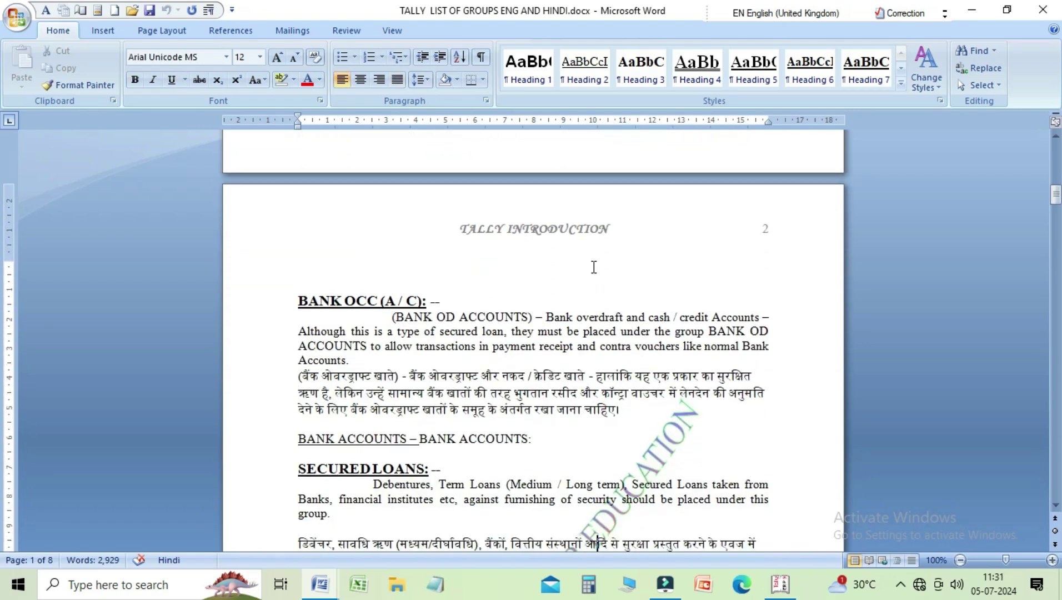
pyautogui.press('Down')
pyautogui.press('Down')
pyautogui.press('Down')
pyautogui.press('Down')
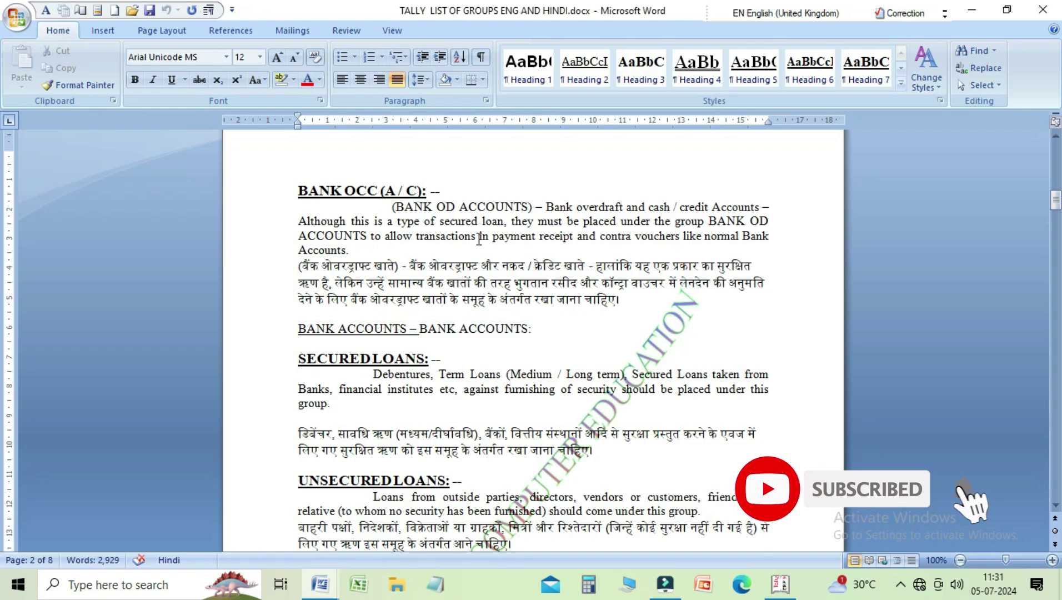
pyautogui.click(429, 327)
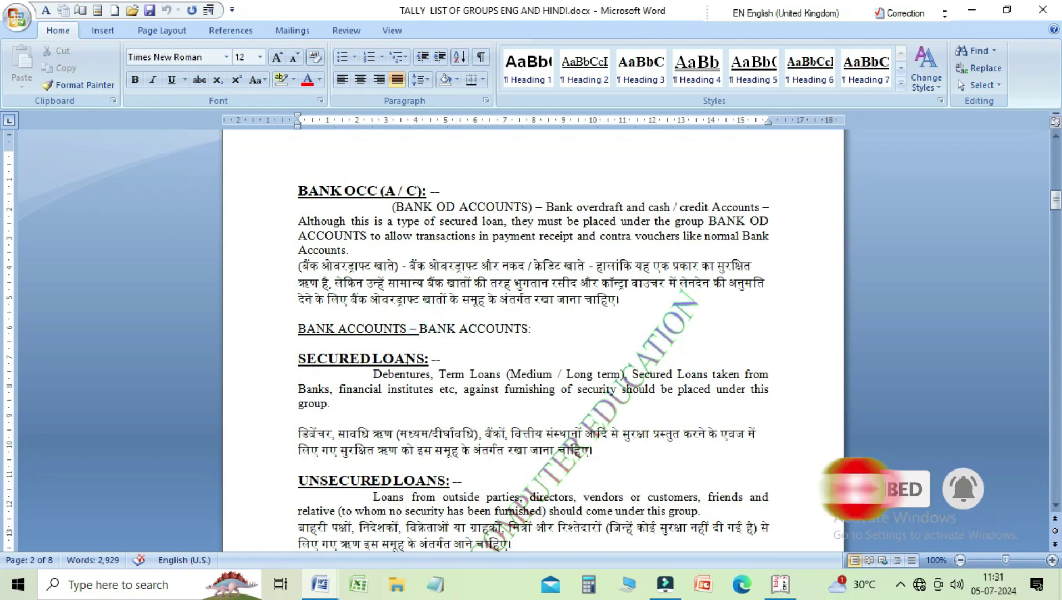
# Examine the Secured Loans explanation, covering debentures, term loans and loans taken against security.
pyautogui.click(435, 365)
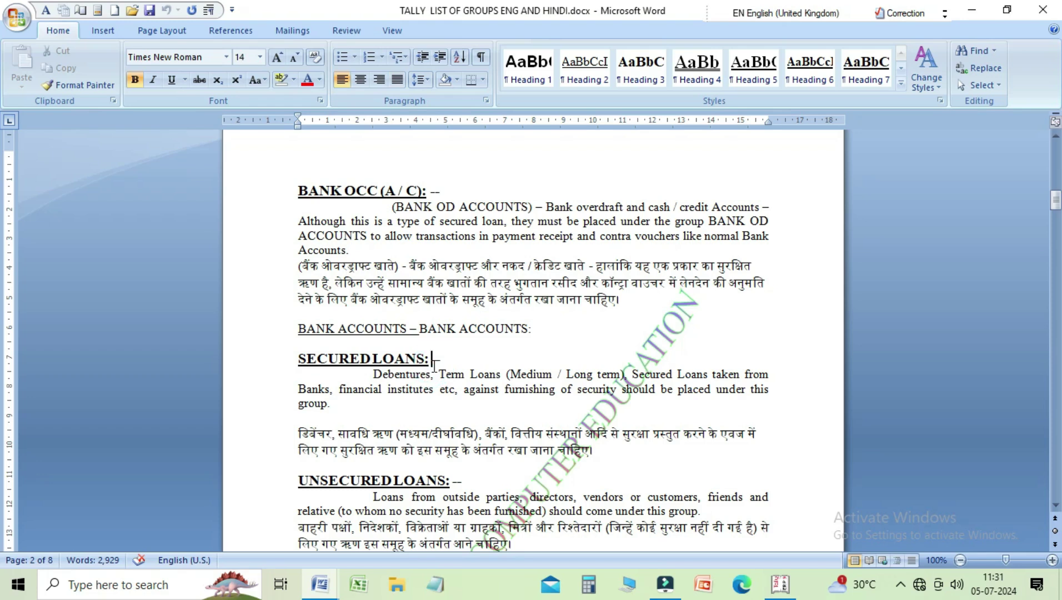
pyautogui.press('Down')
pyautogui.press('Down')
pyautogui.press('Down')
pyautogui.press('Down')
pyautogui.press('Down')
pyautogui.press('Down')
pyautogui.press('Down')
pyautogui.press('Down')
pyautogui.press('Down')
pyautogui.press('Down')
pyautogui.press('Down')
pyautogui.press('Down')
pyautogui.press('Down')
pyautogui.press('Down')
pyautogui.press('Down')
pyautogui.press('Down')
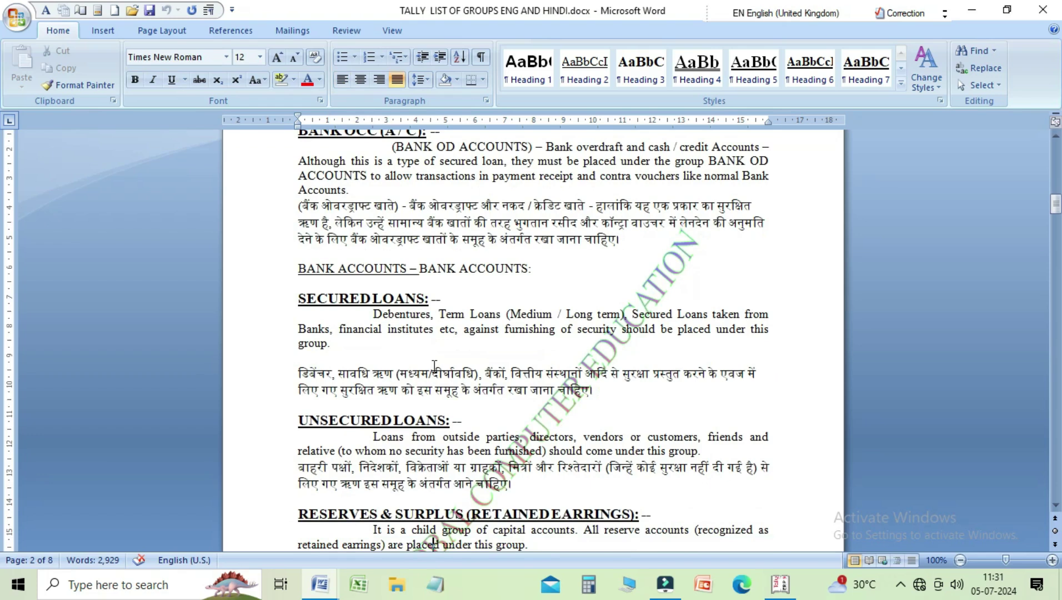
pyautogui.press('Down')
pyautogui.press('Down')
pyautogui.press('Down')
pyautogui.press('Down')
pyautogui.press('Down')
pyautogui.press('Down')
pyautogui.press('Down')
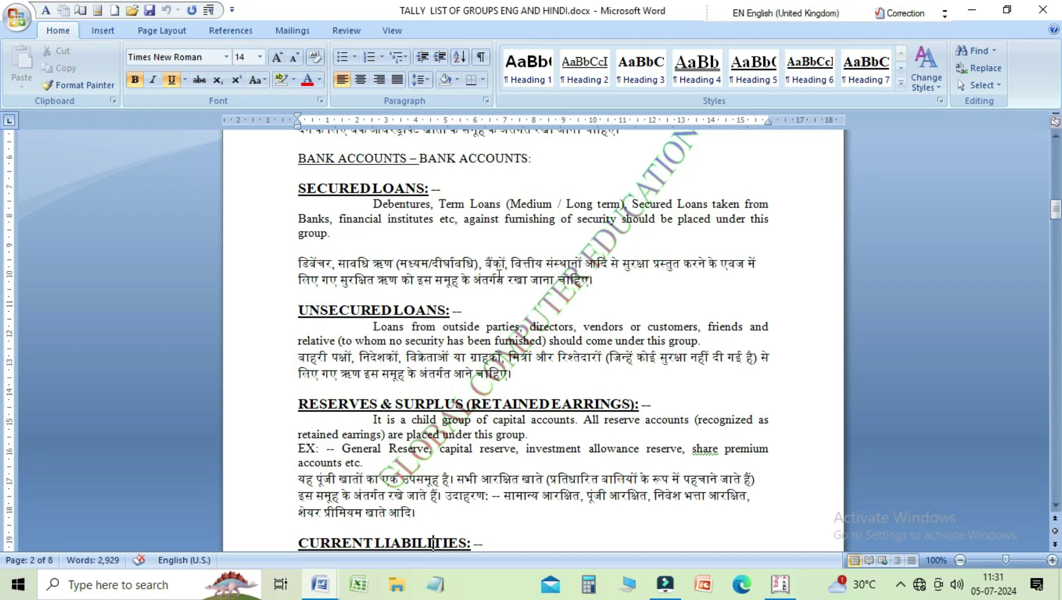
pyautogui.click(528, 203)
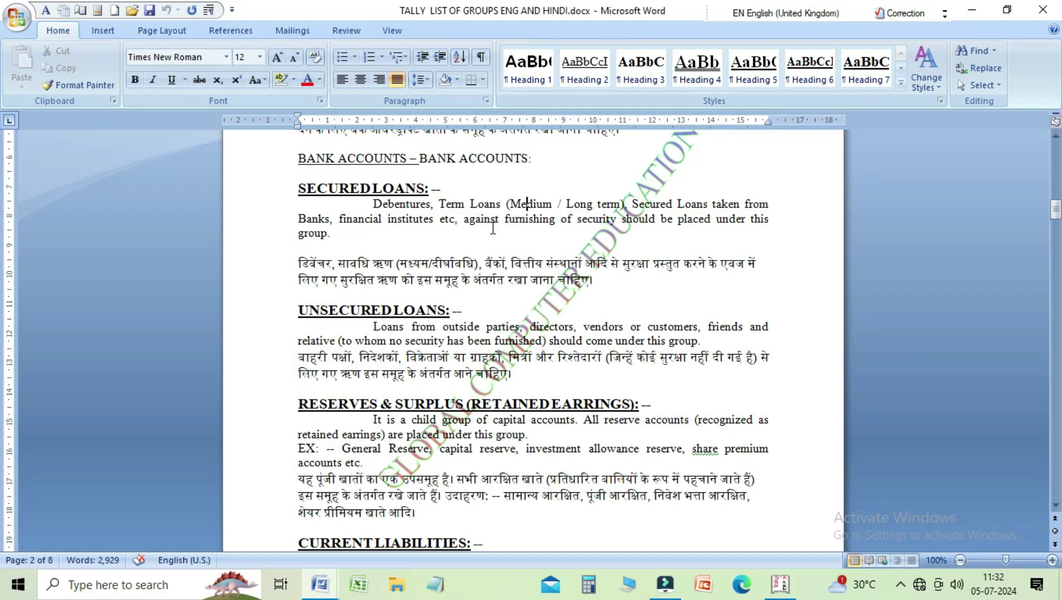
# Review the explanations of Unsecured Loans, Reserves & Surplus and Current Liabilities on page 2.
pyautogui.press('Down')
pyautogui.press('Down')
pyautogui.press('Down')
pyautogui.press('Down')
pyautogui.press('Down')
pyautogui.press('Down')
pyautogui.press('Down')
pyautogui.press('Down')
pyautogui.press('Down')
pyautogui.press('Down')
pyautogui.press('Down')
pyautogui.press('Down')
pyautogui.press('Down')
pyautogui.press('Down')
pyautogui.press('Down')
pyautogui.press('Down')
pyautogui.press('Down')
pyautogui.press('Down')
pyautogui.press('Down')
pyautogui.press('Down')
pyautogui.press('Down')
pyautogui.press('Down')
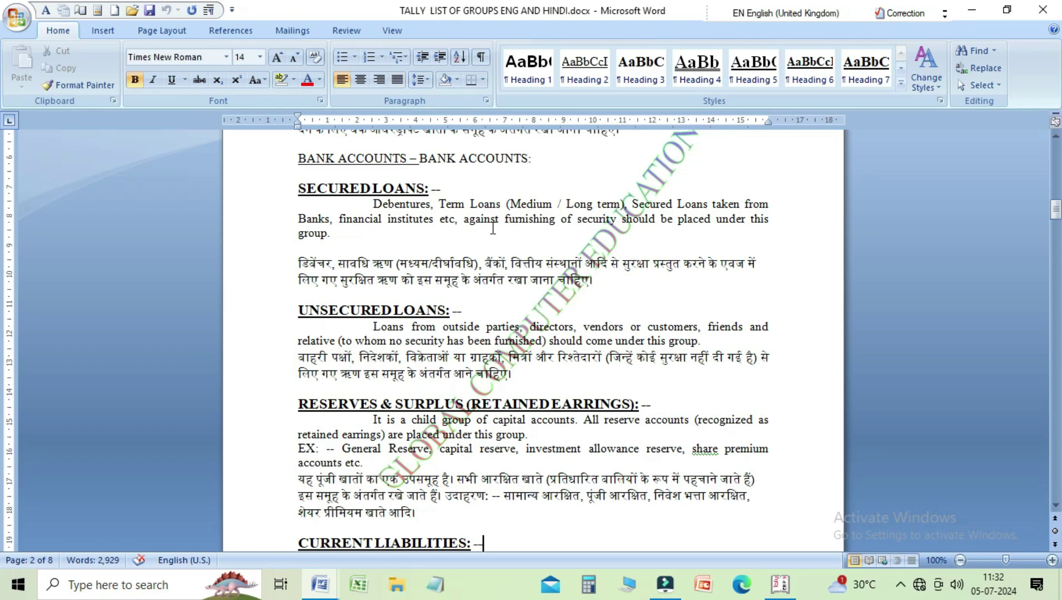
pyautogui.press('Down')
pyautogui.press('Down')
pyautogui.press('Down')
pyautogui.press('Down')
pyautogui.press('Down')
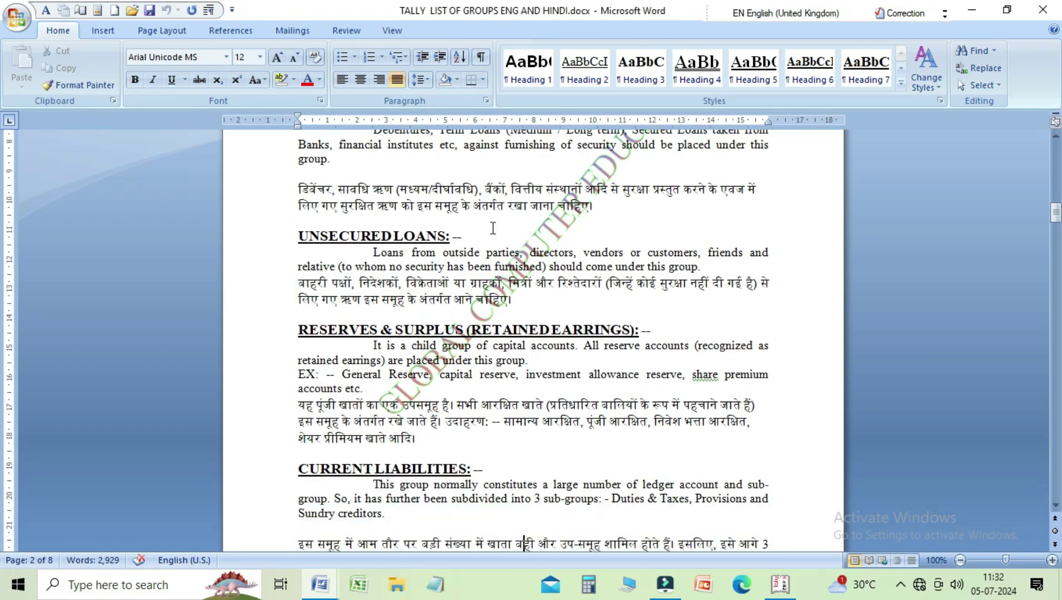
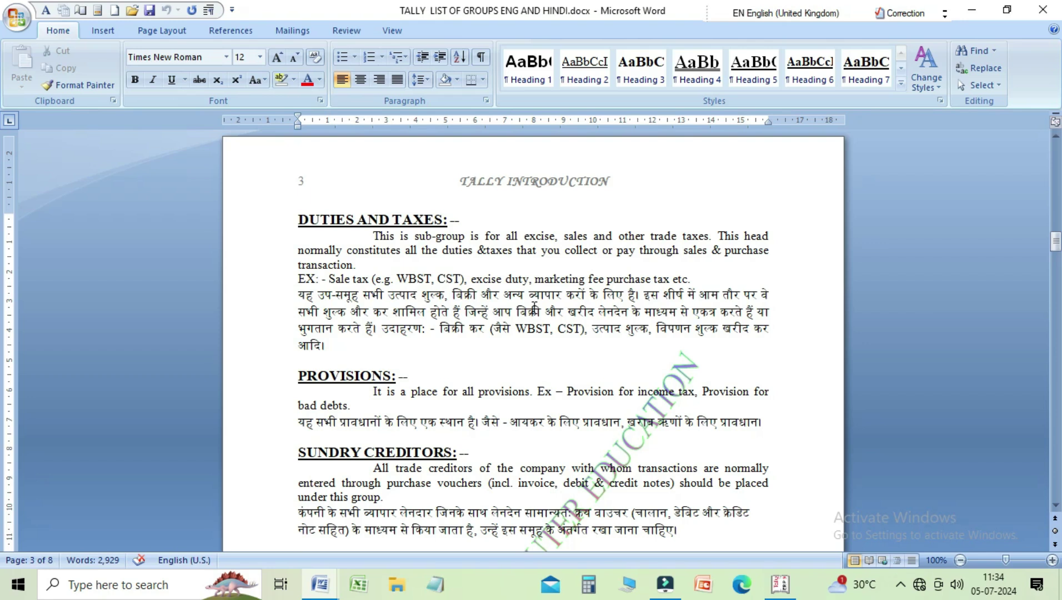
# Read the English and Hindi explanations of the Duties and Taxes and Provisions groups on page 3.
pyautogui.press('Down')
pyautogui.press('Down')
pyautogui.press('Down')
pyautogui.press('Down')
pyautogui.press('Down')
pyautogui.press('Down')
pyautogui.press('Down')
pyautogui.press('Down')
pyautogui.press('Down')
pyautogui.press('Down')
pyautogui.press('Down')
pyautogui.press('Down')
pyautogui.press('Down')
pyautogui.press('Down')
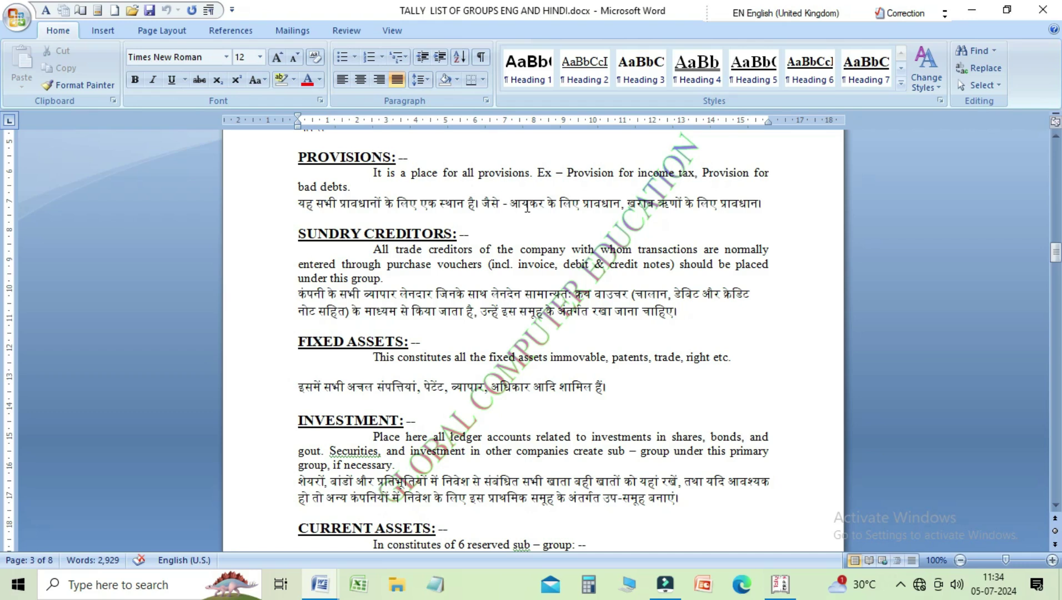
pyautogui.click(701, 206)
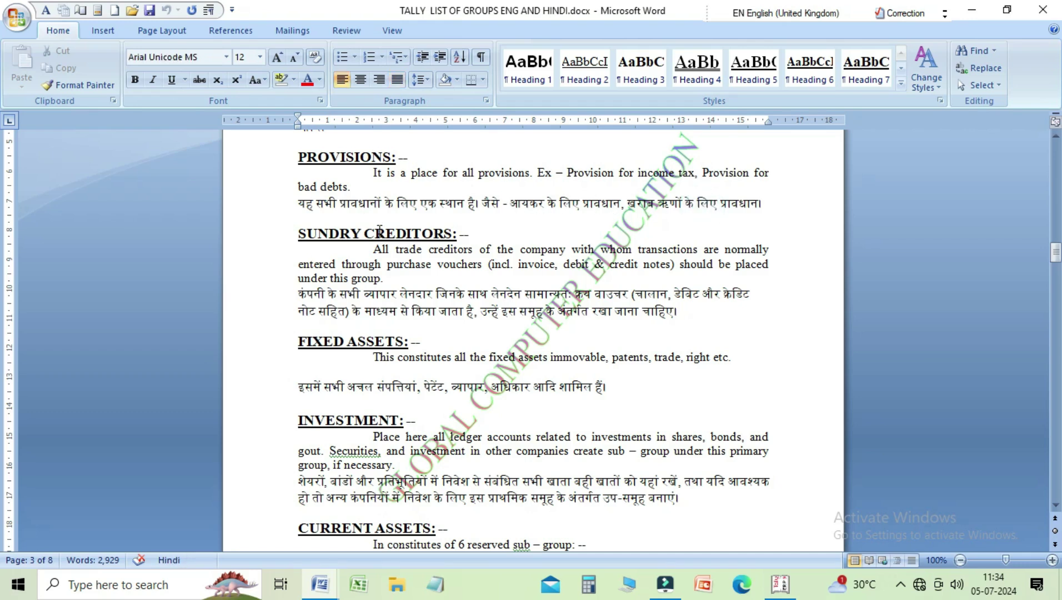
# Read the Sundry Creditors explanation and look ahead through the asset groups to Stock-in-Hand.
pyautogui.click(382, 294)
pyautogui.click(382, 294)
pyautogui.press('Down')
pyautogui.press('Down')
pyautogui.press('Down')
pyautogui.press('Down')
pyautogui.press('Down')
pyautogui.press('Down')
pyautogui.press('Down')
pyautogui.press('Down')
pyautogui.press('Down')
pyautogui.press('Down')
pyautogui.press('Down')
pyautogui.press('Down')
pyautogui.press('Down')
pyautogui.press('Down')
pyautogui.press('Down')
pyautogui.press('Down')
pyautogui.press('Down')
pyautogui.press('Down')
pyautogui.press('Down')
pyautogui.press('Down')
pyautogui.press('Down')
pyautogui.press('Down')
pyautogui.press('Down')
pyautogui.press('Down')
pyautogui.press('Down')
pyautogui.press('Down')
pyautogui.press('Down')
pyautogui.press('Down')
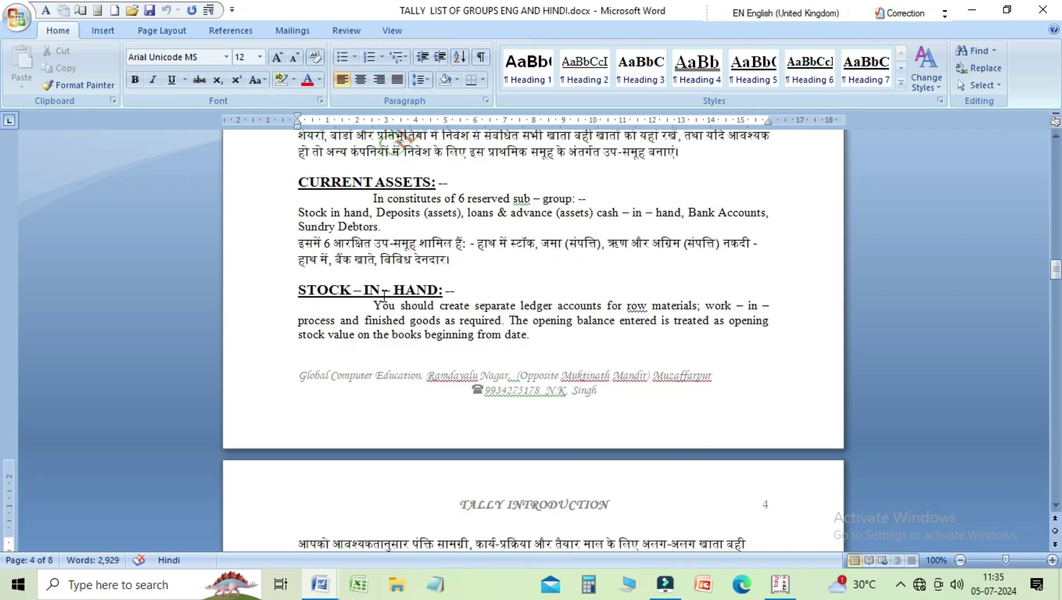
# Go back to the Fixed Assets heading on page 3 and read that group's explanation.
pyautogui.press('Up')
pyautogui.press('Up')
pyautogui.press('Up')
pyautogui.press('Up')
pyautogui.press('Up')
pyautogui.press('Up')
pyautogui.press('Up')
pyautogui.press('Up')
pyautogui.press('Up')
pyautogui.press('Up')
pyautogui.press('Up')
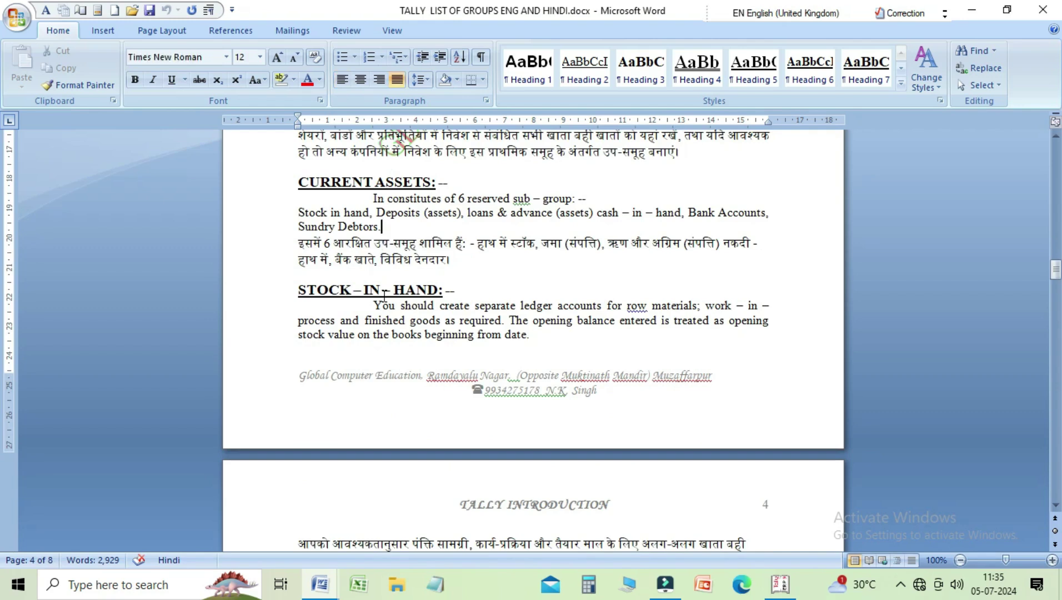
pyautogui.press('Up')
pyautogui.press('Up')
pyautogui.press('Up')
pyautogui.press('Up')
pyautogui.press('Up')
pyautogui.press('Up')
pyautogui.press('Up')
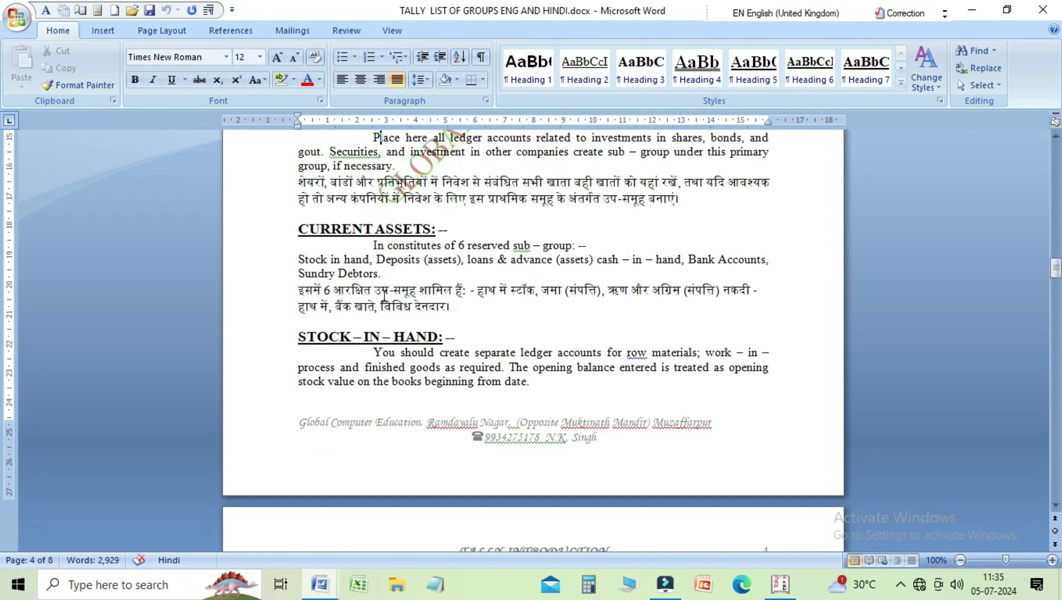
pyautogui.press('Up')
pyautogui.press('Up')
pyautogui.press('Up')
pyautogui.press('Up')
pyautogui.press('Up')
pyautogui.press('Up')
pyautogui.press('Up')
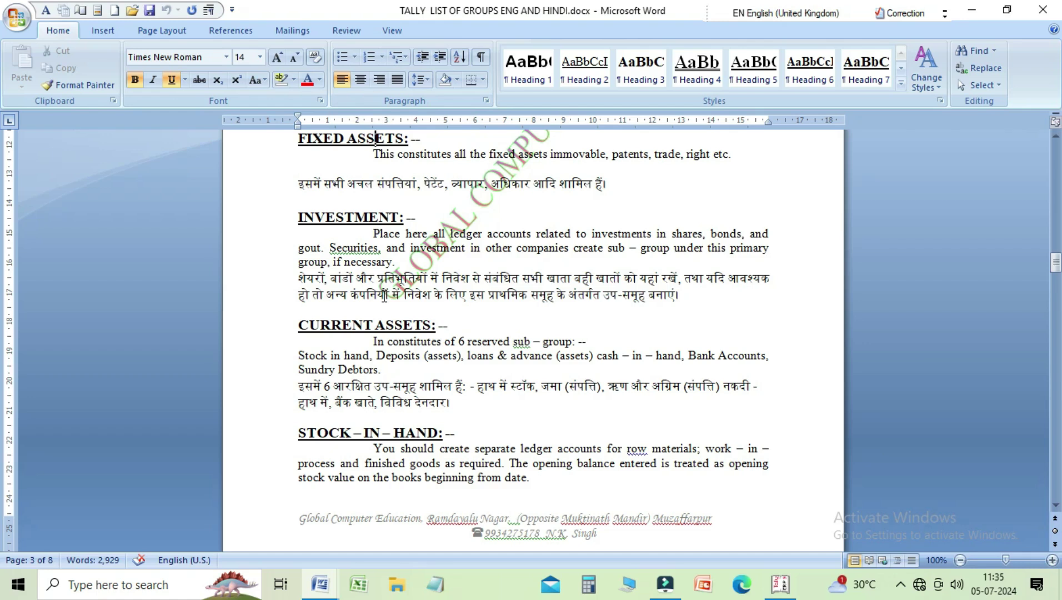
# Read the Investment explanation and the list of reserved sub-groups under Current Assets.
pyautogui.press('Down')
pyautogui.press('Down')
pyautogui.press('Down')
pyautogui.press('Down')
pyautogui.press('Down')
pyautogui.press('Down')
pyautogui.press('Down')
pyautogui.press('Down')
pyautogui.press('Down')
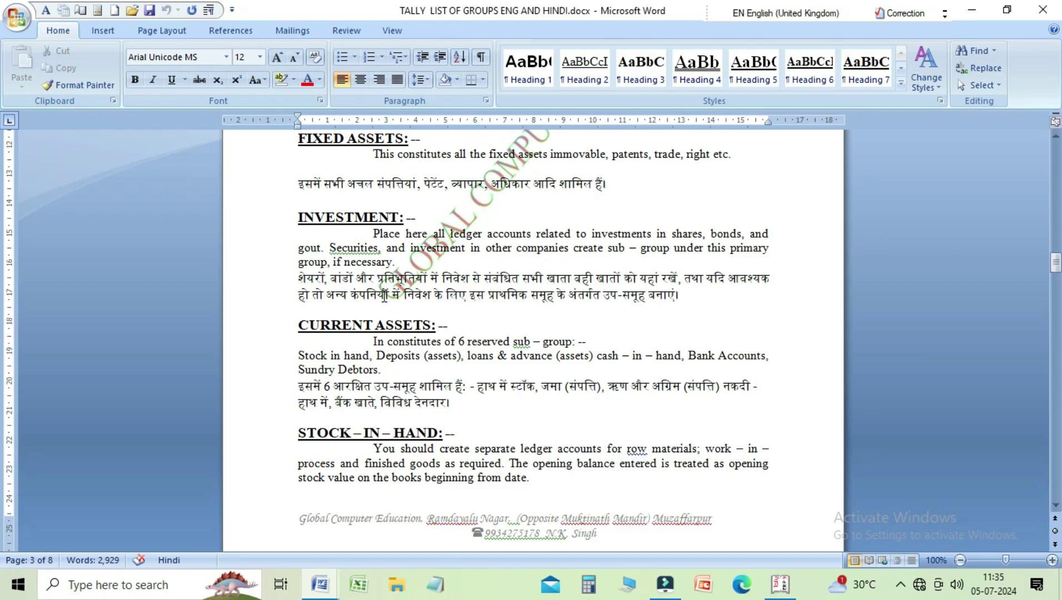
pyautogui.press('Down')
pyautogui.press('Down')
pyautogui.press('Down')
pyautogui.press('Down')
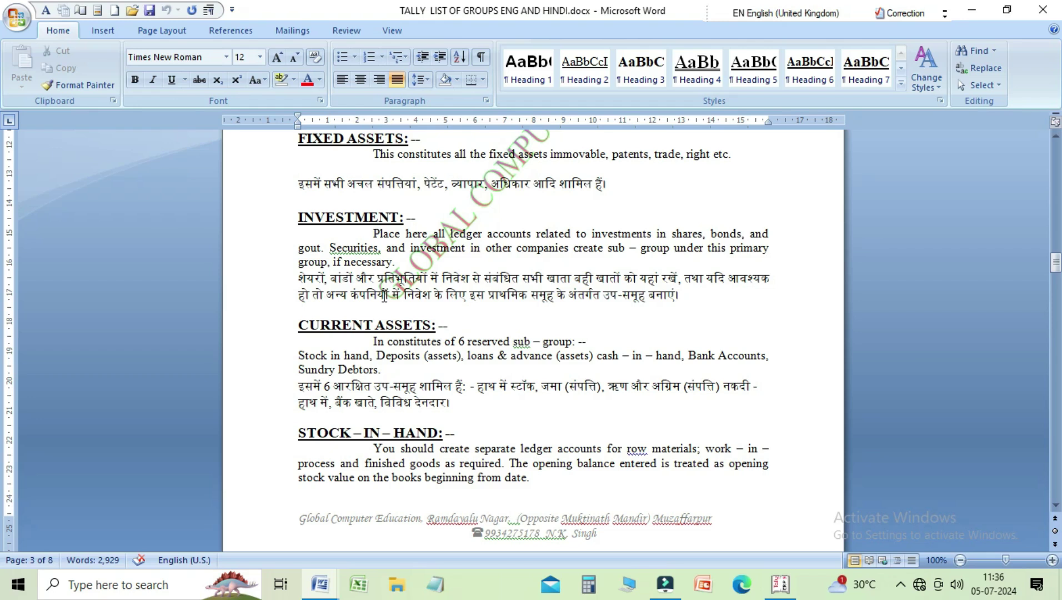
pyautogui.press('Down')
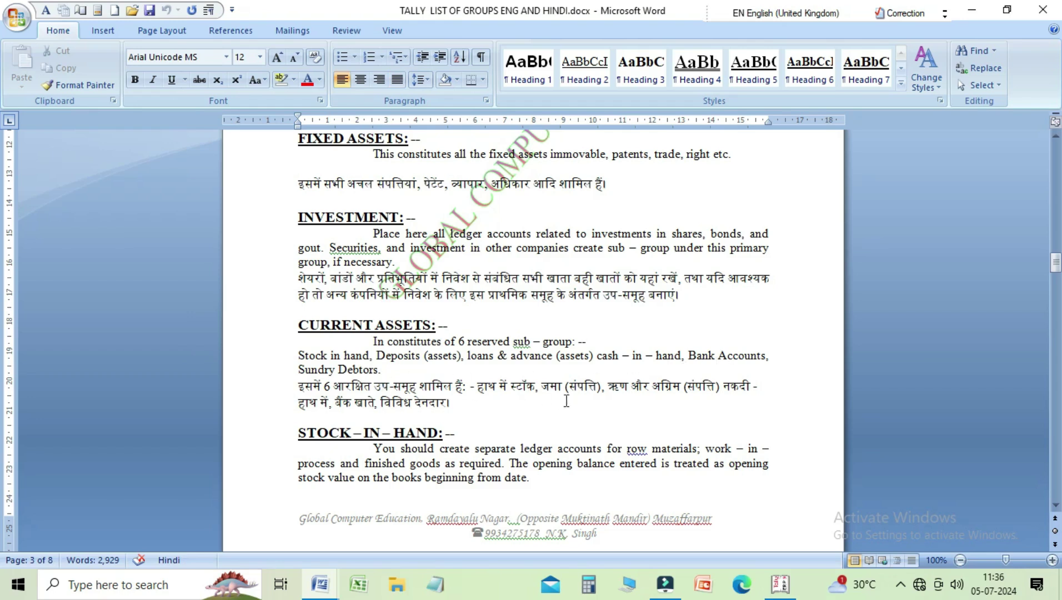
# Review the Stock-in-Hand explanation, continuing from the English text on page 3 to the Hindi text on page 4.
pyautogui.click(464, 409)
pyautogui.press('Down')
pyautogui.press('Down')
pyautogui.press('Down')
pyautogui.press('Down')
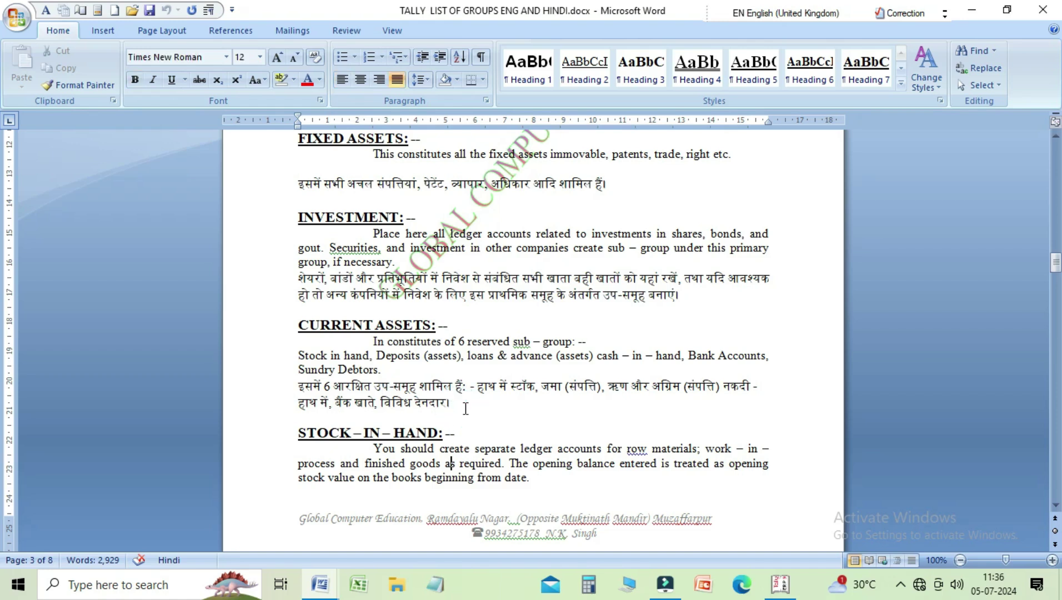
pyautogui.press('Down')
pyautogui.press('Down')
pyautogui.press('Down')
pyautogui.press('Down')
pyautogui.press('Down')
pyautogui.press('Down')
pyautogui.press('Down')
pyautogui.press('Down')
pyautogui.press('Down')
pyautogui.press('Down')
pyautogui.press('Down')
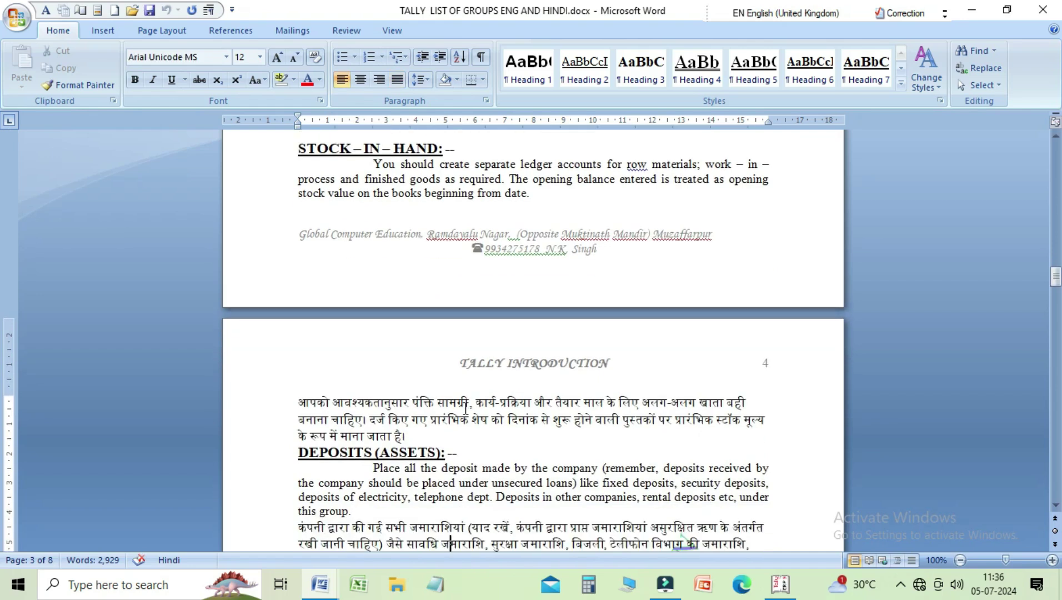
pyautogui.press('Down')
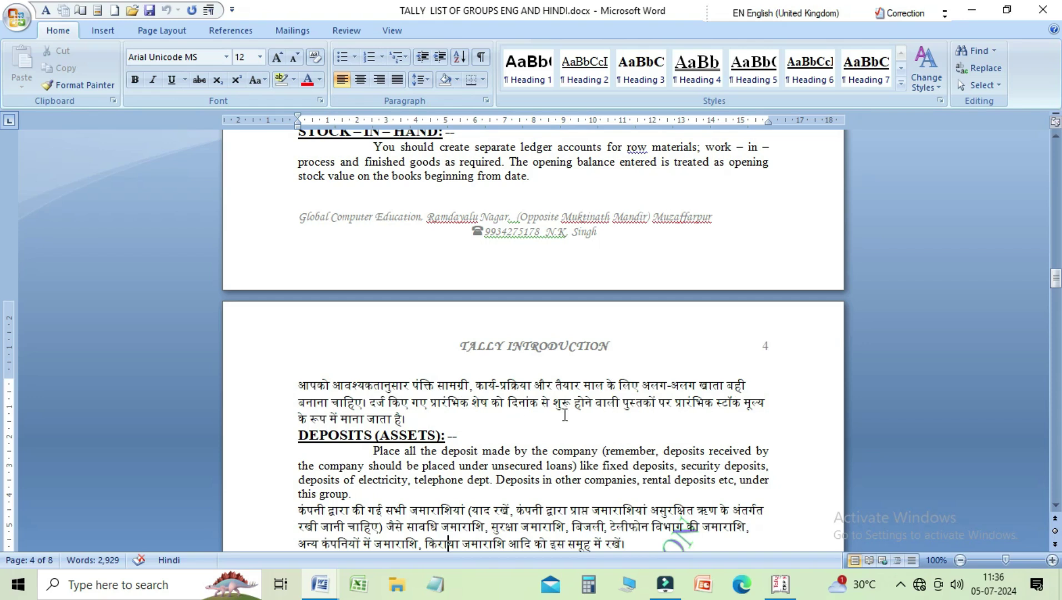
# Read the Deposits (Assets) explanation on page 4 in English and Hindi, including its example deposits.
pyautogui.click(447, 412)
pyautogui.press('Down')
pyautogui.press('Down')
pyautogui.press('Down')
pyautogui.press('Down')
pyautogui.press('Down')
pyautogui.press('Down')
pyautogui.press('Down')
pyautogui.press('Down')
pyautogui.press('Down')
pyautogui.press('Down')
pyautogui.press('Down')
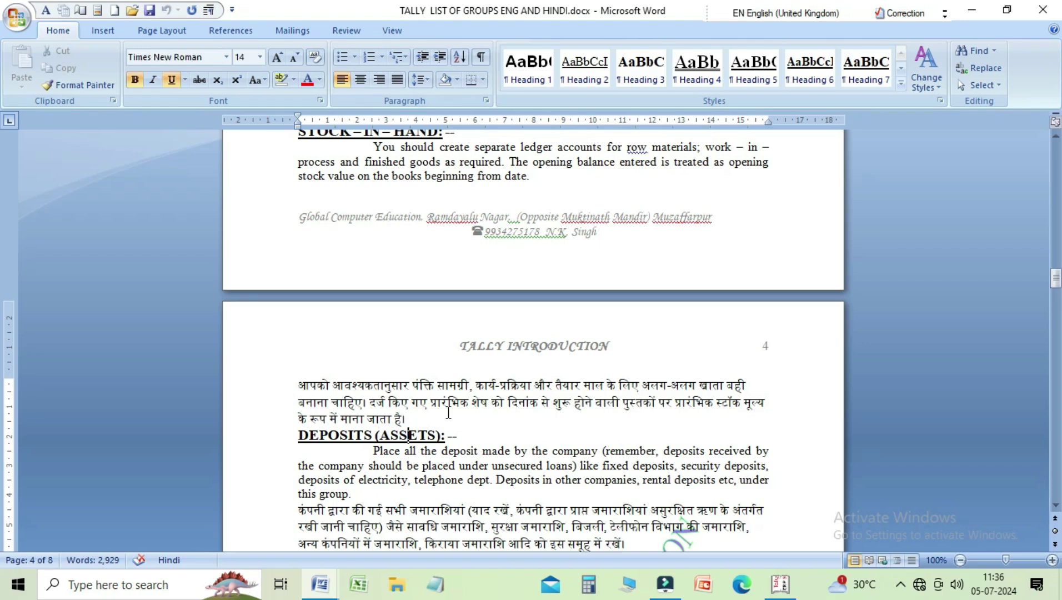
pyautogui.press('Down')
pyautogui.press('Down')
pyautogui.press('Down')
pyautogui.press('Down')
pyautogui.press('Down')
pyautogui.press('Down')
pyautogui.press('Down')
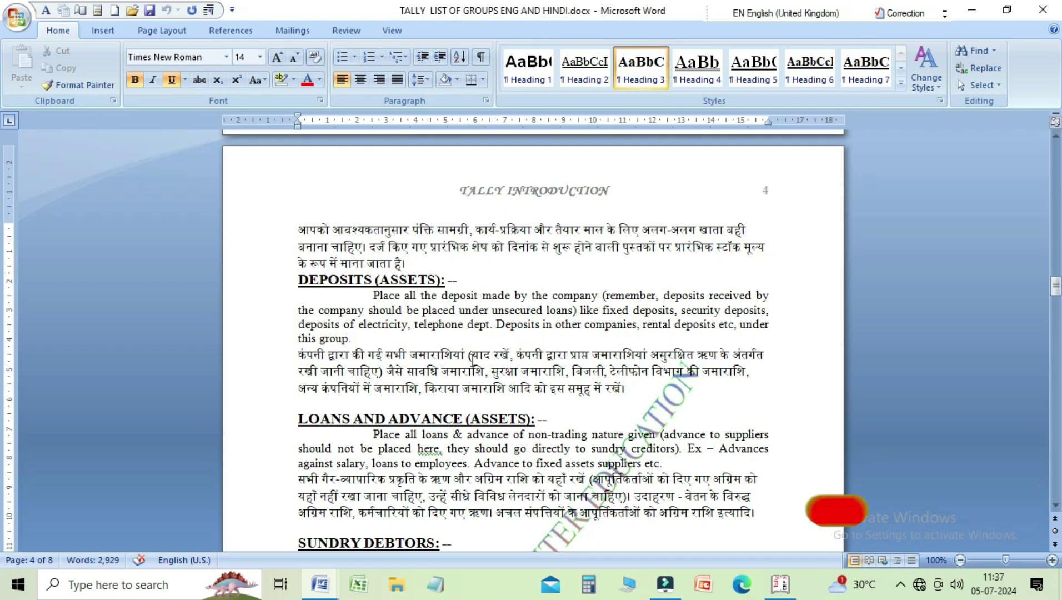
pyautogui.click(394, 354)
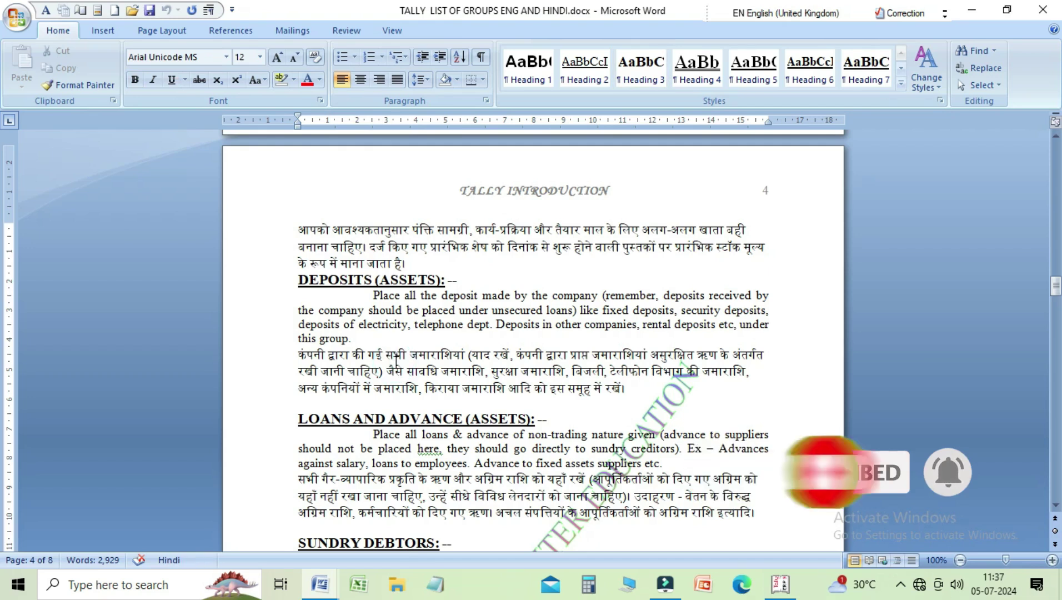
# Examine the Loans and Advance (Assets) and Sundry Debtors explanations on page 4.
pyautogui.click(395, 463)
pyautogui.press('Down')
pyautogui.press('Down')
pyautogui.press('Down')
pyautogui.press('Down')
pyautogui.press('Down')
pyautogui.press('Down')
pyautogui.press('Down')
pyautogui.press('Down')
pyautogui.press('Down')
pyautogui.press('Down')
pyautogui.press('Down')
pyautogui.press('Down')
pyautogui.press('Down')
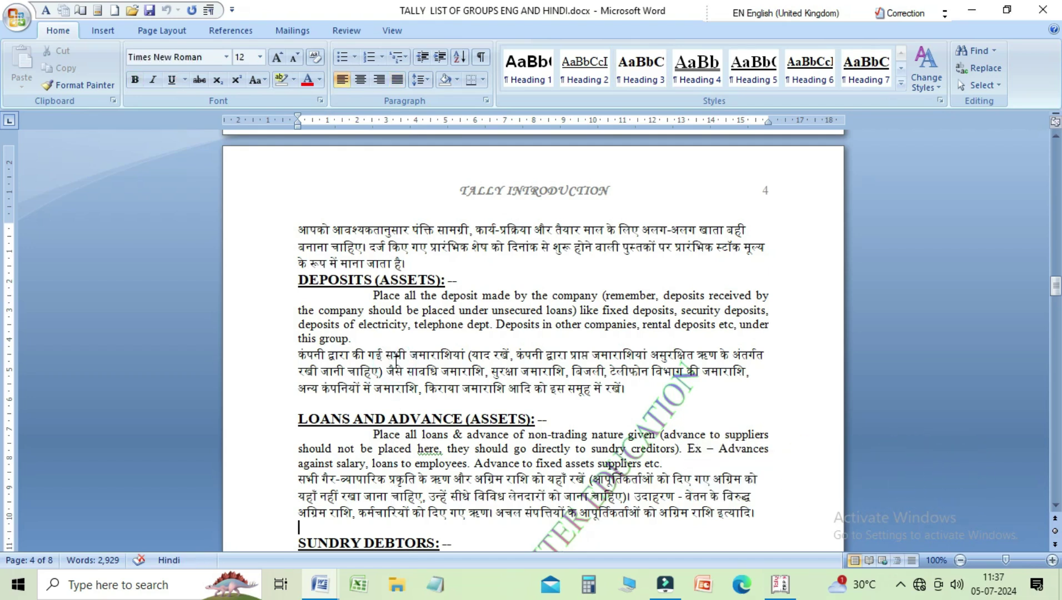
pyautogui.press('Down')
pyautogui.press('Down')
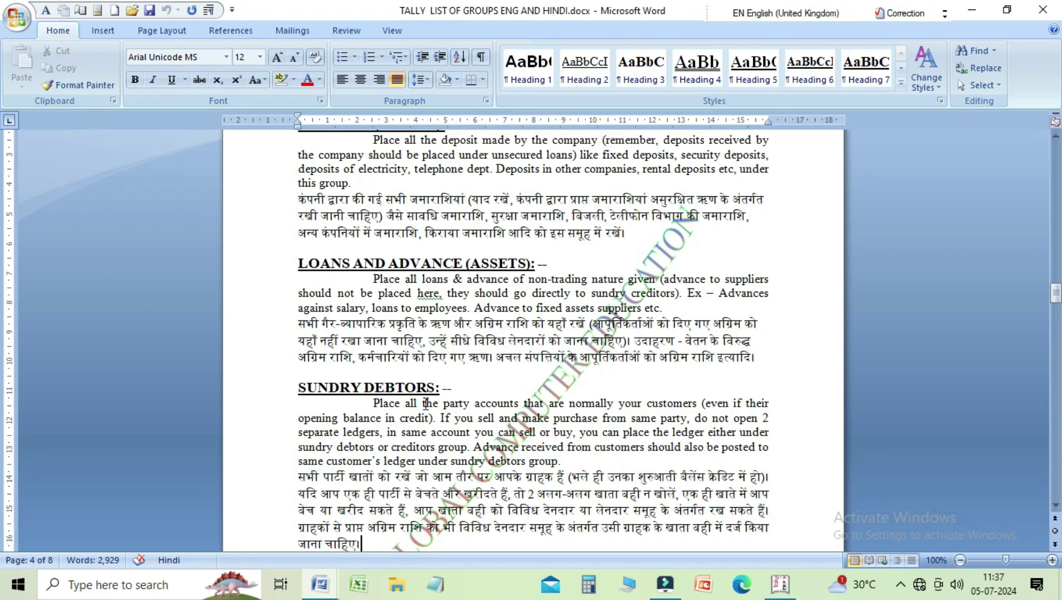
# Review the Cash-in-Hand and Bank Accounts explanations at the end of page 4.
pyautogui.press('Down')
pyautogui.press('Down')
pyautogui.press('Down')
pyautogui.press('Down')
pyautogui.press('Down')
pyautogui.press('Down')
pyautogui.press('Down')
pyautogui.press('Down')
pyautogui.press('Down')
pyautogui.press('Down')
pyautogui.press('Down')
pyautogui.press('Down')
pyautogui.press('Down')
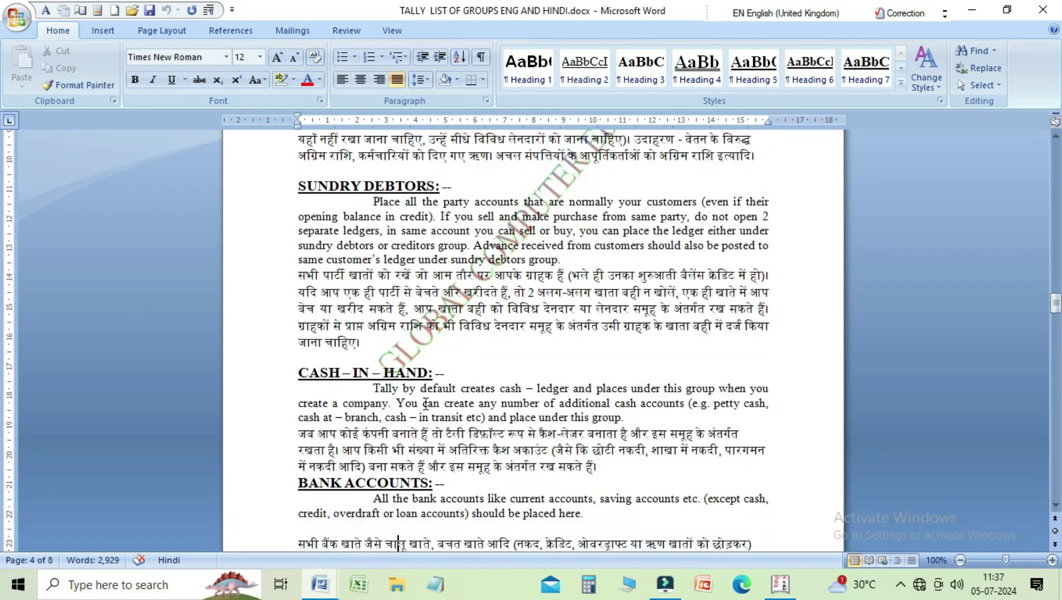
pyautogui.press('Down')
pyautogui.press('Down')
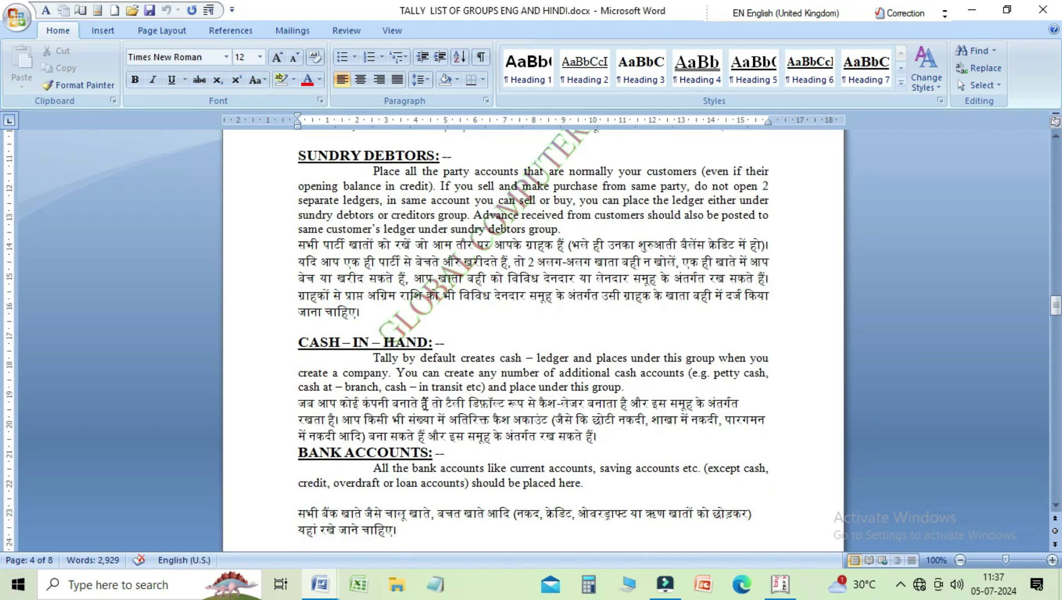
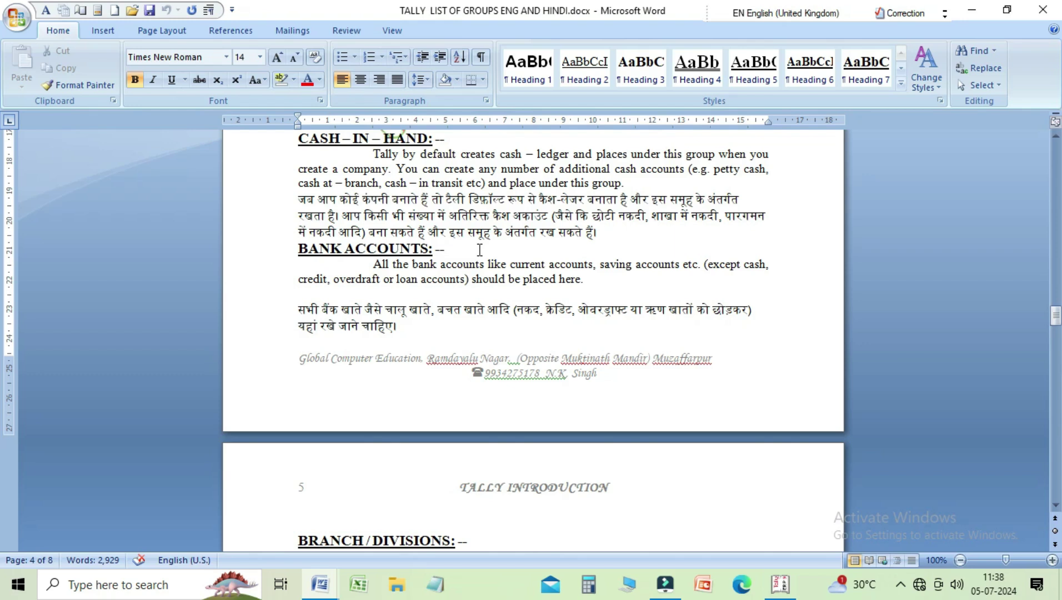
# Read the Bank Accounts explanation in English and Hindi through to the end of page 4.
pyautogui.press('Right')
pyautogui.press('Right')
pyautogui.press('Right')
pyautogui.press('Right')
pyautogui.press('Right')
pyautogui.press('Right')
pyautogui.press('Right')
pyautogui.press('Right')
pyautogui.press('Right')
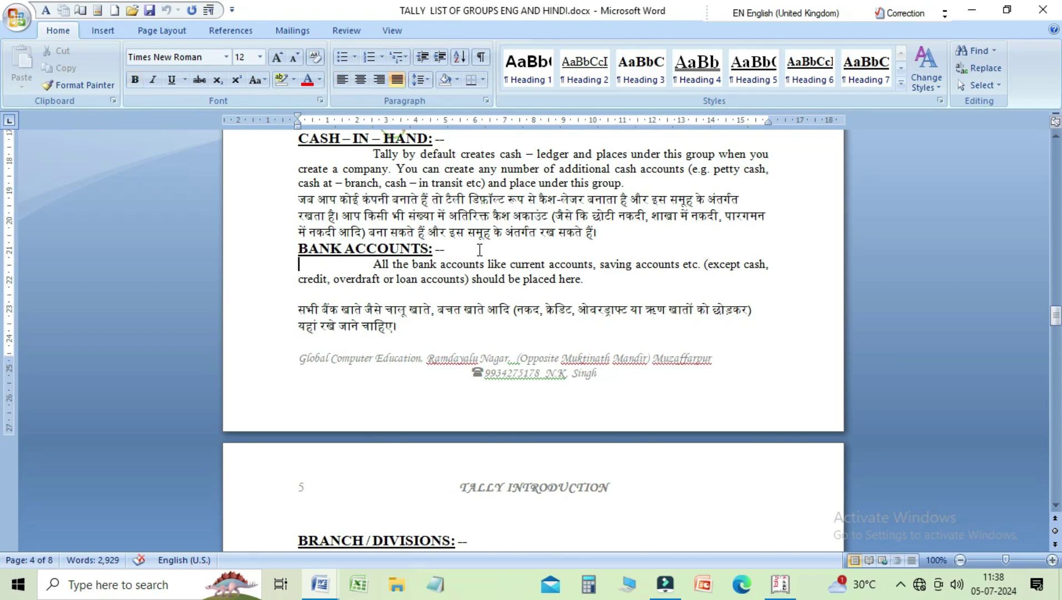
pyautogui.press('Right')
pyautogui.press('Right')
pyautogui.press('Right')
pyautogui.press('Right')
pyautogui.press('Right')
pyautogui.press('Right')
pyautogui.press('Right')
pyautogui.press('Down')
pyautogui.press('Down')
pyautogui.press('Down')
pyautogui.press('Down')
pyautogui.press('Down')
pyautogui.press('Down')
pyautogui.press('Down')
pyautogui.press('Down')
pyautogui.press('Down')
pyautogui.press('Down')
pyautogui.press('Down')
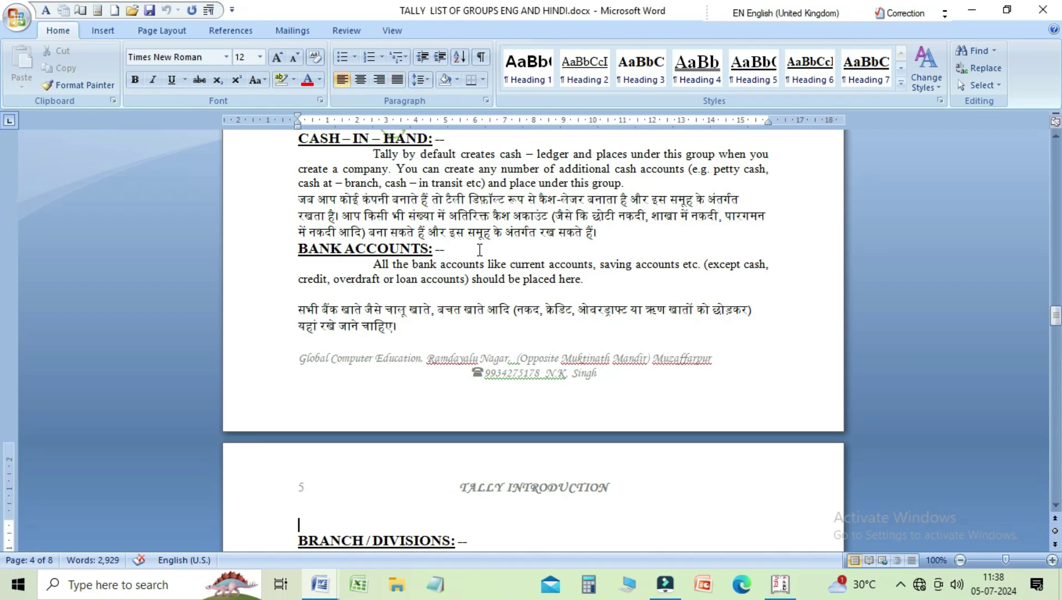
# Examine the Branch / Divisions and Misc. Expenses (Asset) explanations on page 5.
pyautogui.press('Down')
pyautogui.press('Down')
pyautogui.press('Down')
pyautogui.press('Down')
pyautogui.press('Down')
pyautogui.press('Down')
pyautogui.press('Down')
pyautogui.press('Down')
pyautogui.press('Down')
pyautogui.press('Down')
pyautogui.press('Down')
pyautogui.press('Down')
pyautogui.press('Down')
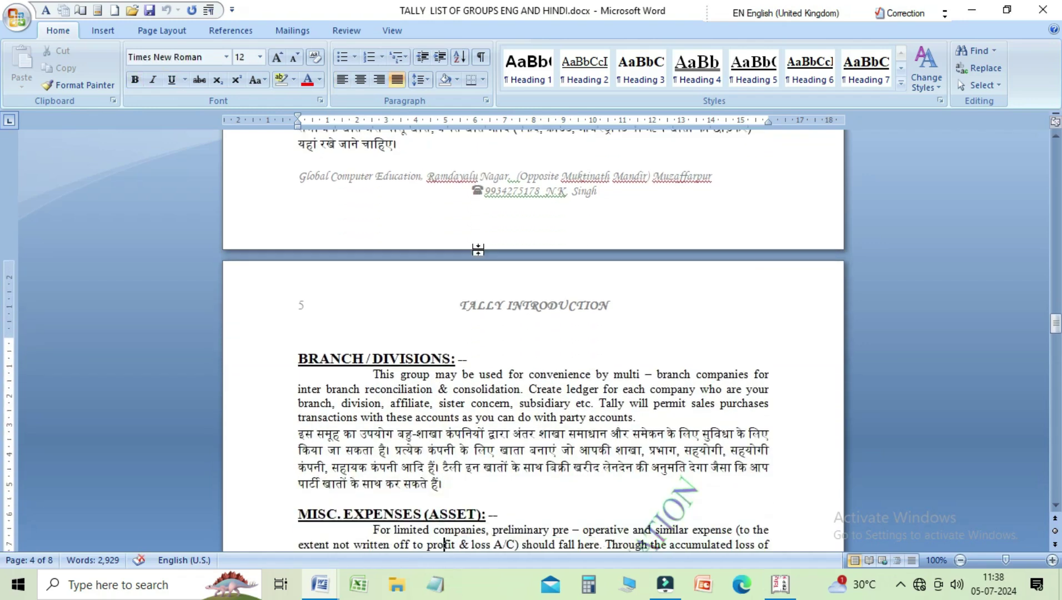
pyautogui.press('Down')
pyautogui.press('Down')
pyautogui.press('Down')
pyautogui.press('Down')
pyautogui.press('Down')
pyautogui.press('Down')
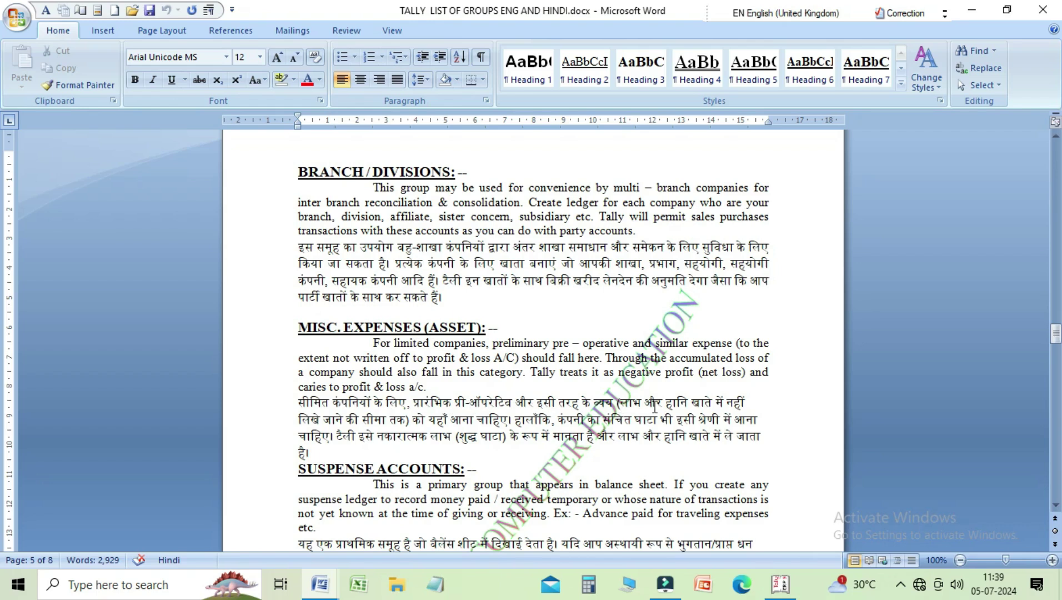
# Read the Hindi text for Misc. Expenses (Asset) and continue into the English Suspense Accounts explanation.
pyautogui.click(463, 422)
pyautogui.press('Down')
pyautogui.press('Down')
pyautogui.press('Down')
pyautogui.press('Down')
pyautogui.press('Down')
pyautogui.press('Down')
pyautogui.press('Down')
pyautogui.press('Down')
pyautogui.press('Down')
pyautogui.press('Down')
pyautogui.press('Down')
pyautogui.press('Down')
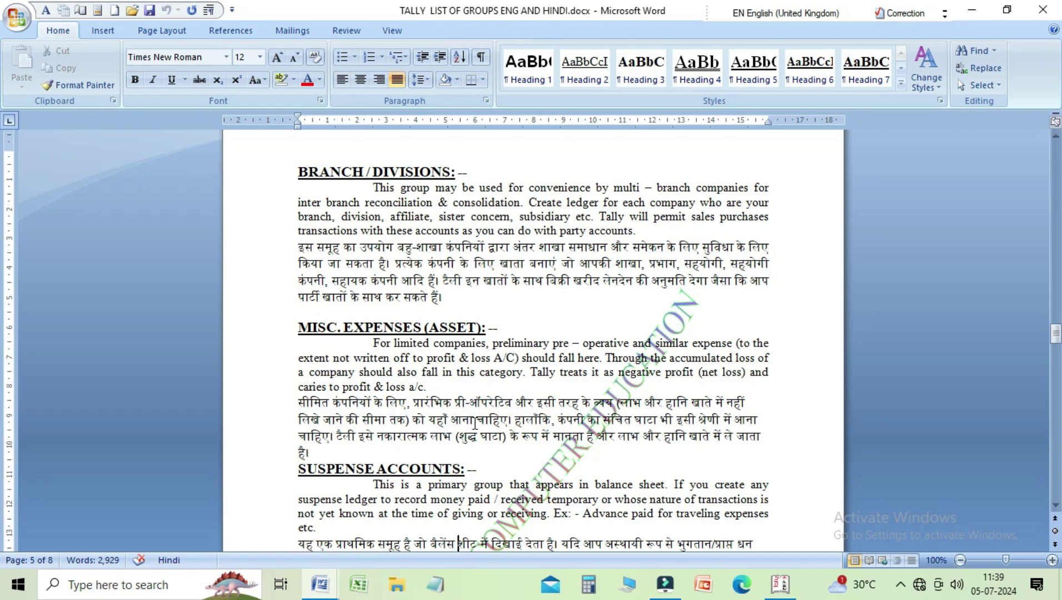
# Review the Suspense Accounts explanation on page 5 in English and Hindi, including its traveling expenses advance example.
pyautogui.press('Down')
pyautogui.press('Down')
pyautogui.press('Down')
pyautogui.press('Down')
pyautogui.press('Down')
pyautogui.press('Down')
pyautogui.press('Down')
pyautogui.press('Down')
pyautogui.press('Down')
pyautogui.press('Down')
pyautogui.press('Down')
pyautogui.press('Down')
pyautogui.press('Down')
pyautogui.press('Down')
pyautogui.press('Down')
pyautogui.press('Down')
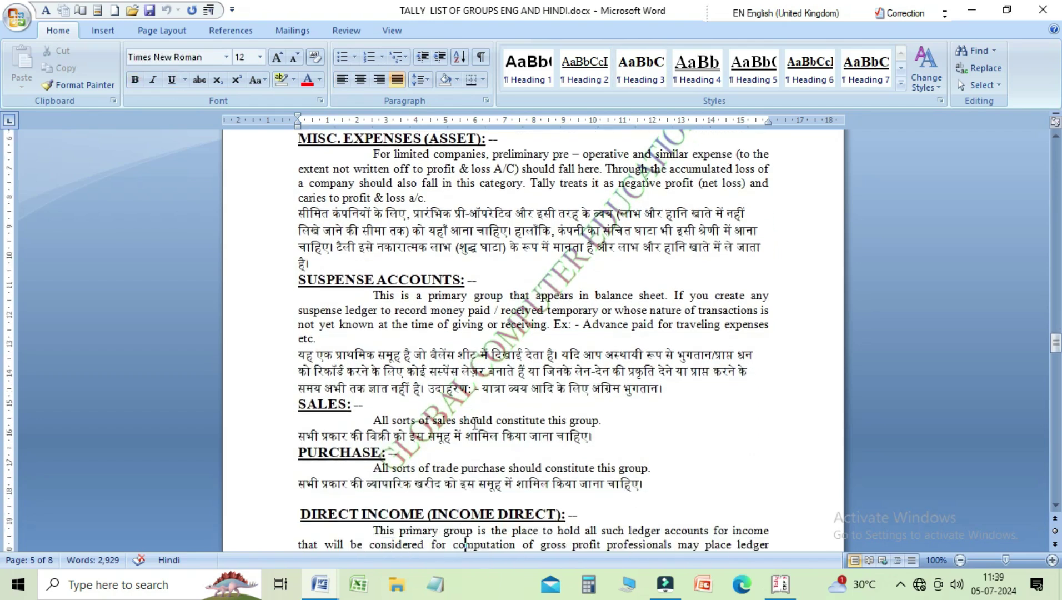
pyautogui.press('Down')
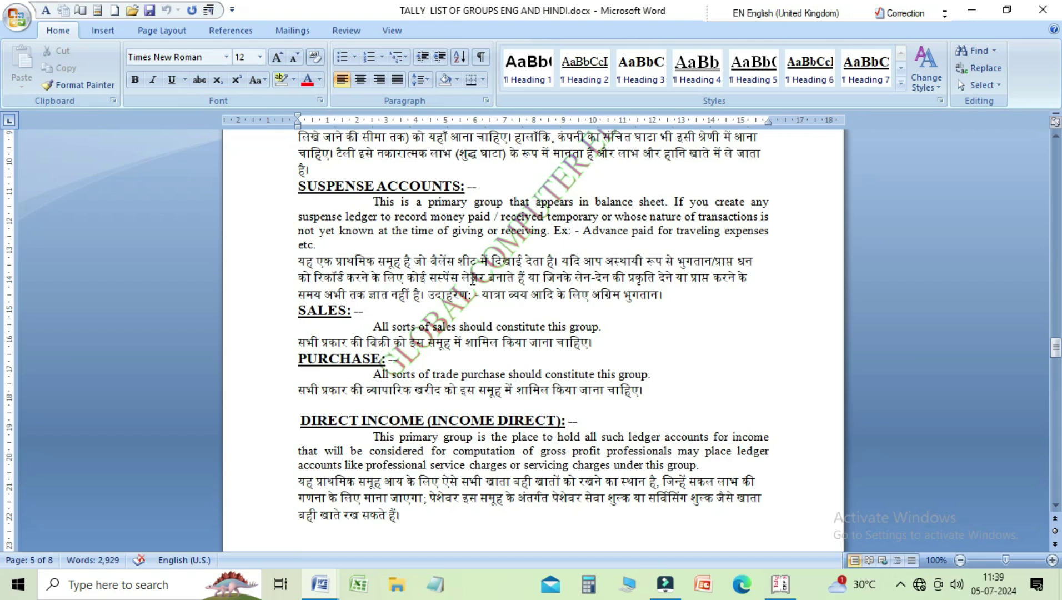
pyautogui.click(494, 295)
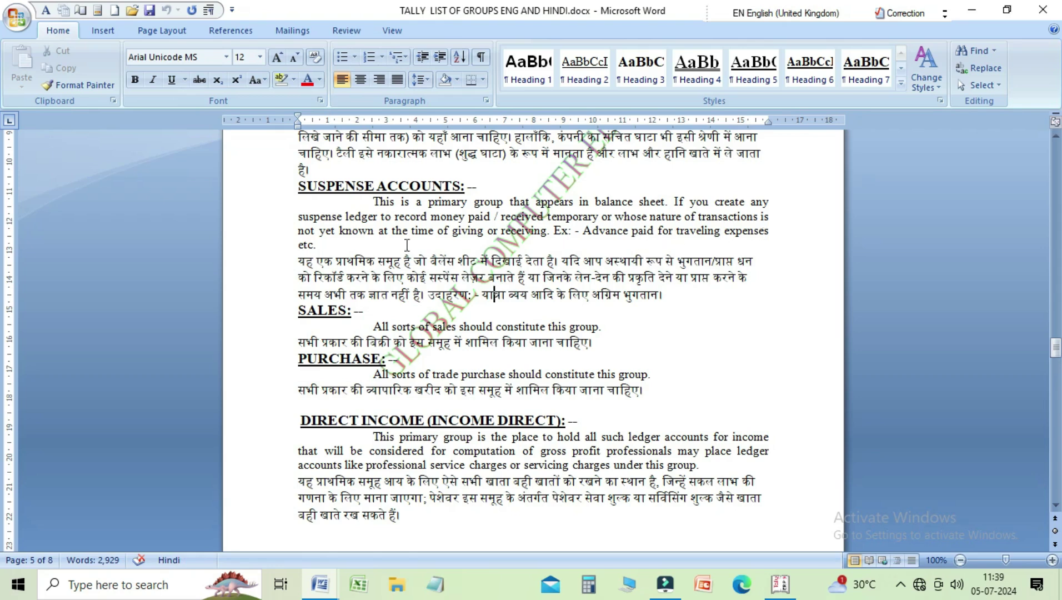
pyautogui.click(379, 245)
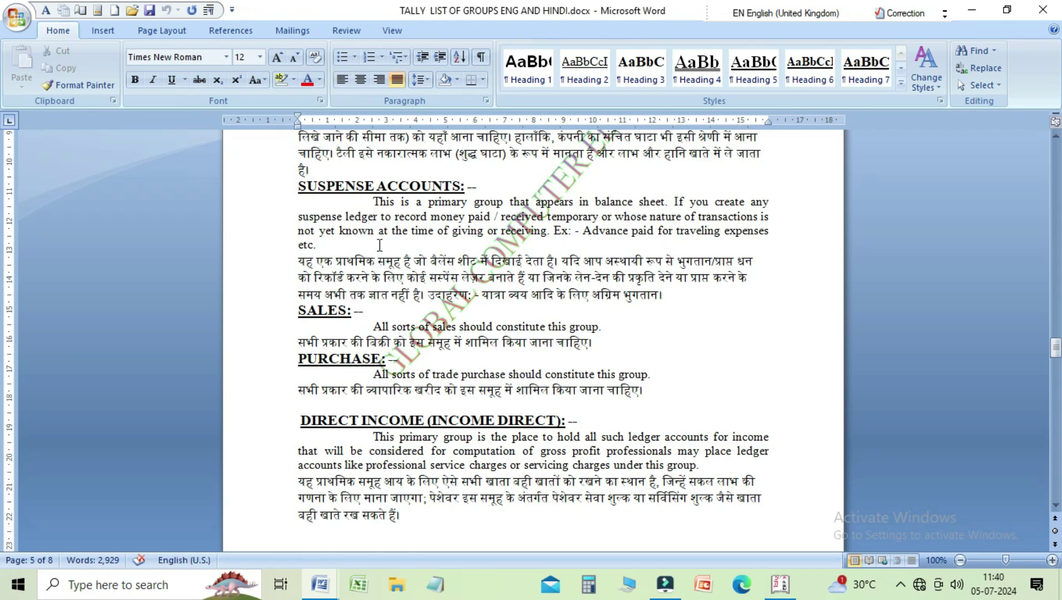
# Read the Sales, Purchase and Direct Income explanations in the lower part of page 5.
pyautogui.press('Down')
pyautogui.press('Down')
pyautogui.press('Down')
pyautogui.press('Down')
pyautogui.press('Down')
pyautogui.press('Down')
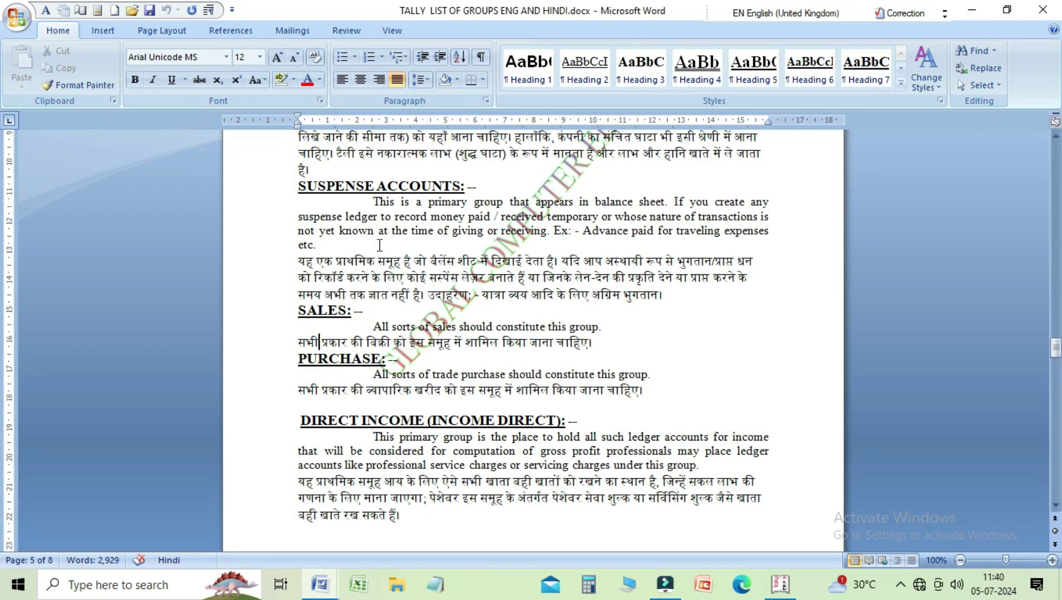
pyautogui.press('Down')
pyautogui.press('Down')
pyautogui.press('Down')
pyautogui.press('Down')
pyautogui.press('Down')
pyautogui.press('Down')
pyautogui.press('Down')
pyautogui.press('Down')
pyautogui.press('Down')
pyautogui.press('Down')
pyautogui.press('Down')
pyautogui.press('Down')
pyautogui.press('Down')
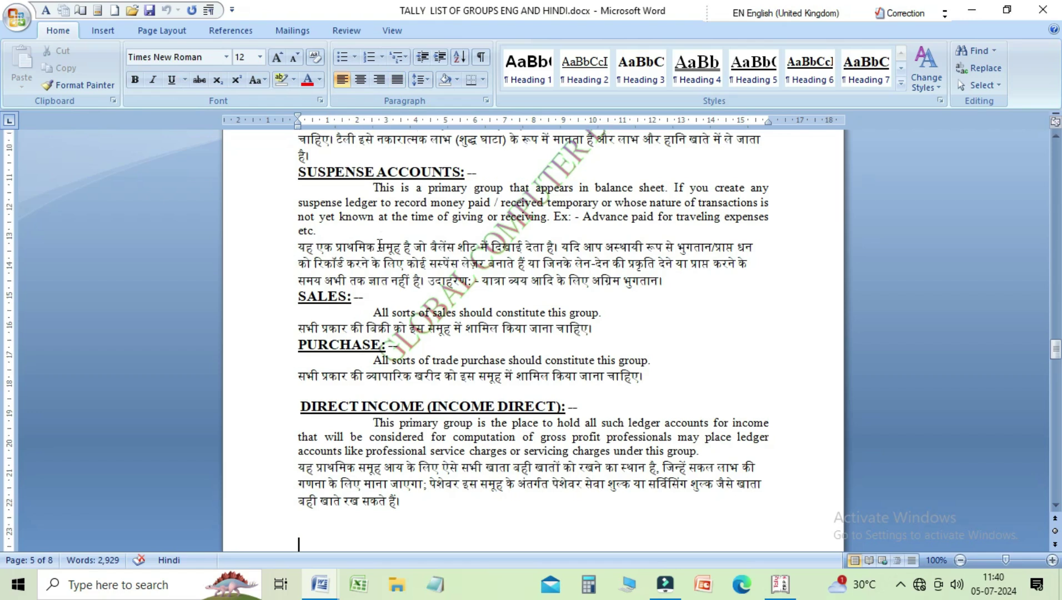
# Continue from the Direct Income text on page 5 to the Indirect Income explanation on page 6.
pyautogui.press('Down')
pyautogui.press('Down')
pyautogui.press('Down')
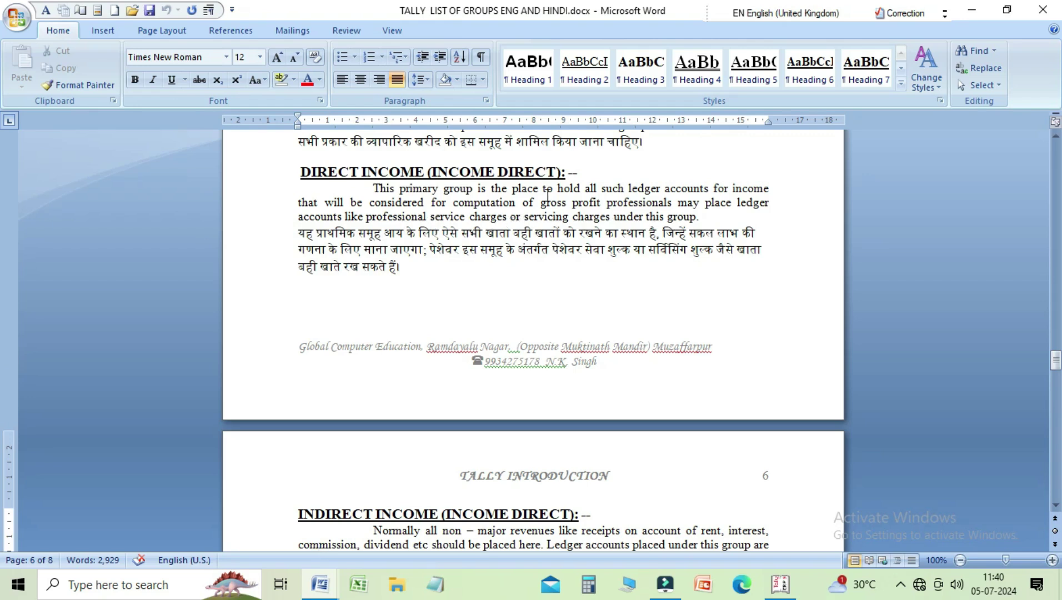
pyautogui.scroll(-6, 548, 195)
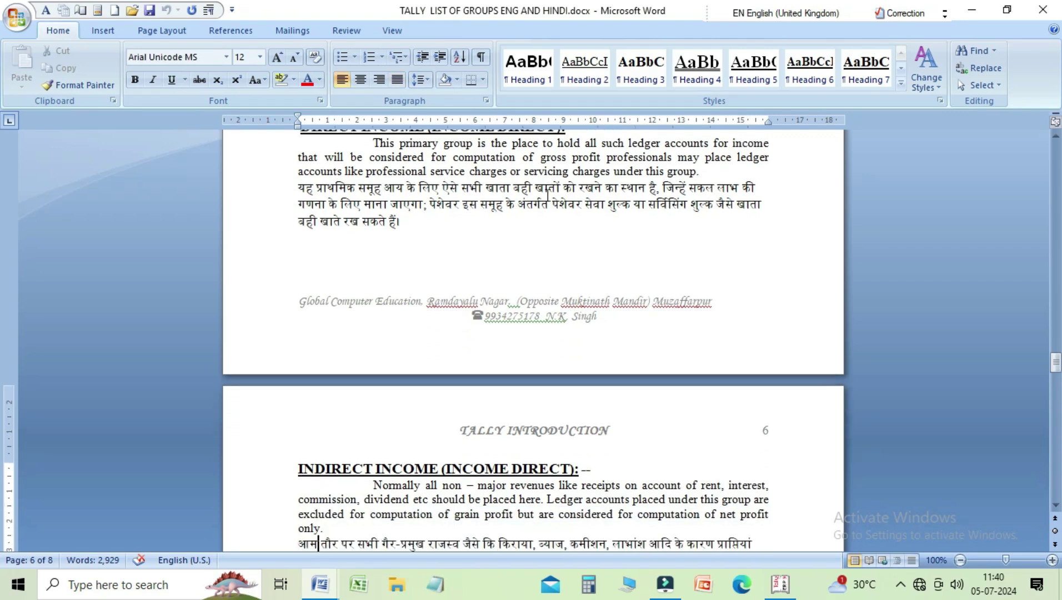
pyautogui.press('Down')
pyautogui.press('Down')
pyautogui.press('Down')
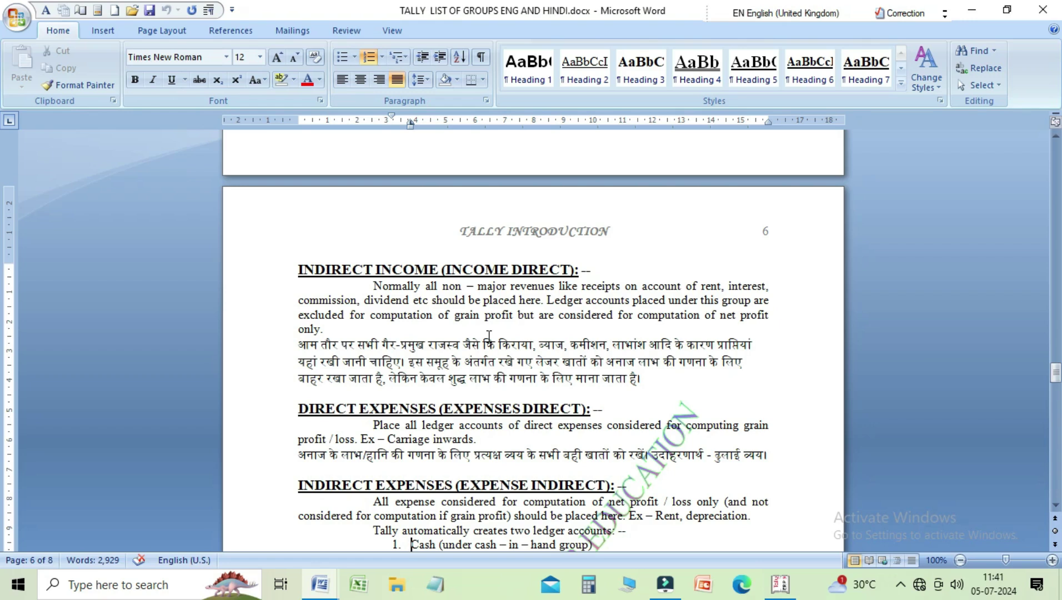
# Examine the Direct Expenses and Indirect Expenses explanations on page 6, including the two ledgers Tally creates automatically.
pyautogui.press('Down')
pyautogui.press('Down')
pyautogui.press('Down')
pyautogui.press('Down')
pyautogui.press('Down')
pyautogui.press('Down')
pyautogui.press('Down')
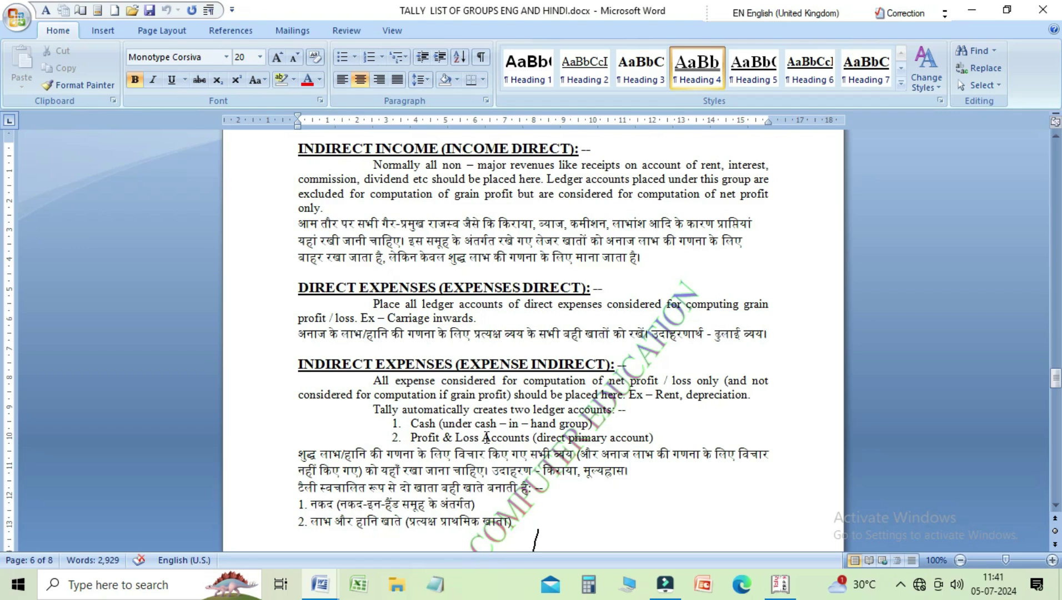
# Go back from page 6 to page 5 to review the Direct Income, Purchase, Sales and Suspense Accounts explanations again.
pyautogui.press('Up')
pyautogui.press('Up')
pyautogui.press('Up')
pyautogui.press('Up')
pyautogui.press('Up')
pyautogui.press('Up')
pyautogui.press('Up')
pyautogui.press('Up')
pyautogui.press('Up')
pyautogui.press('Up')
pyautogui.press('Up')
pyautogui.press('Up')
pyautogui.press('Up')
pyautogui.press('Up')
pyautogui.press('Up')
pyautogui.press('Up')
pyautogui.press('Up')
pyautogui.press('Up')
pyautogui.press('Up')
pyautogui.press('Up')
pyautogui.press('Up')
pyautogui.press('Up')
pyautogui.press('Up')
pyautogui.press('Up')
pyautogui.press('Up')
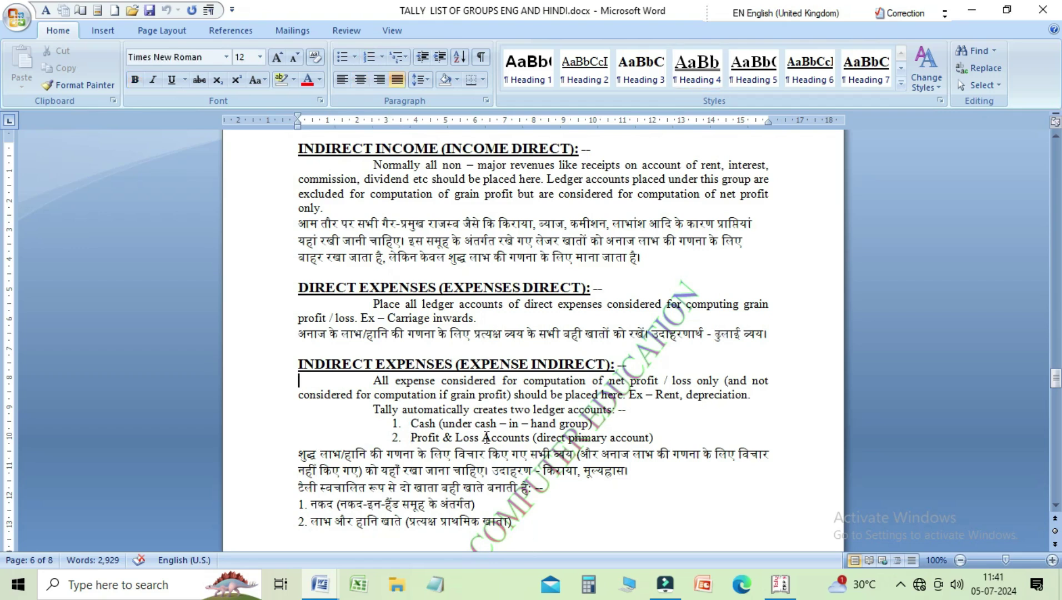
pyautogui.press('Up')
pyautogui.press('Up')
pyautogui.press('Up')
pyautogui.press('Up')
pyautogui.press('Up')
pyautogui.press('Up')
pyautogui.press('Up')
pyautogui.press('Up')
pyautogui.press('Up')
pyautogui.press('Up')
pyautogui.press('Up')
pyautogui.press('Up')
pyautogui.press('Up')
pyautogui.press('Up')
pyautogui.press('Up')
pyautogui.press('Up')
pyautogui.press('Up')
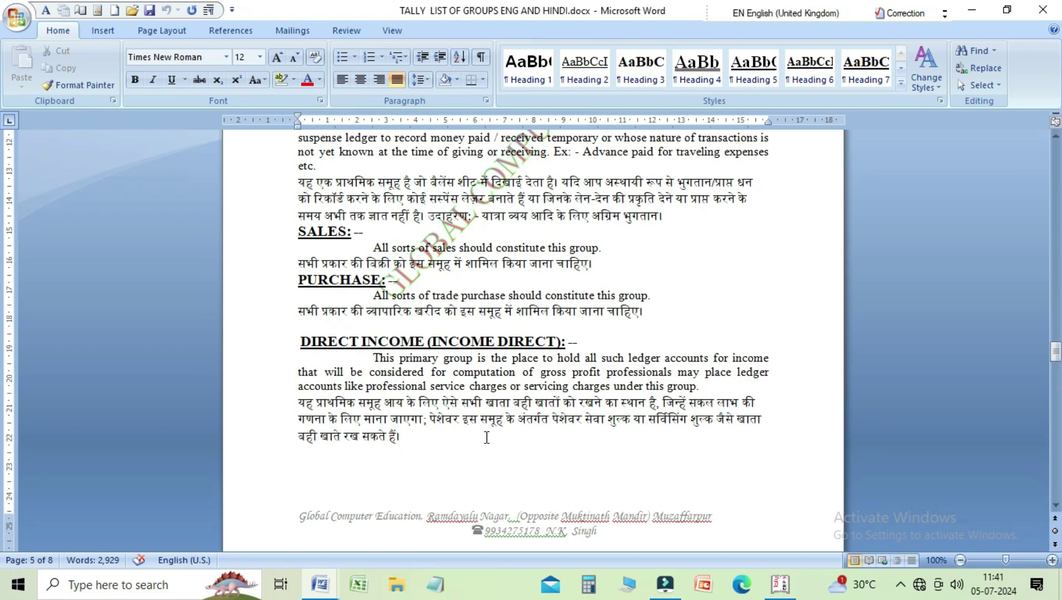
pyautogui.press('Up')
pyautogui.press('Up')
pyautogui.press('Up')
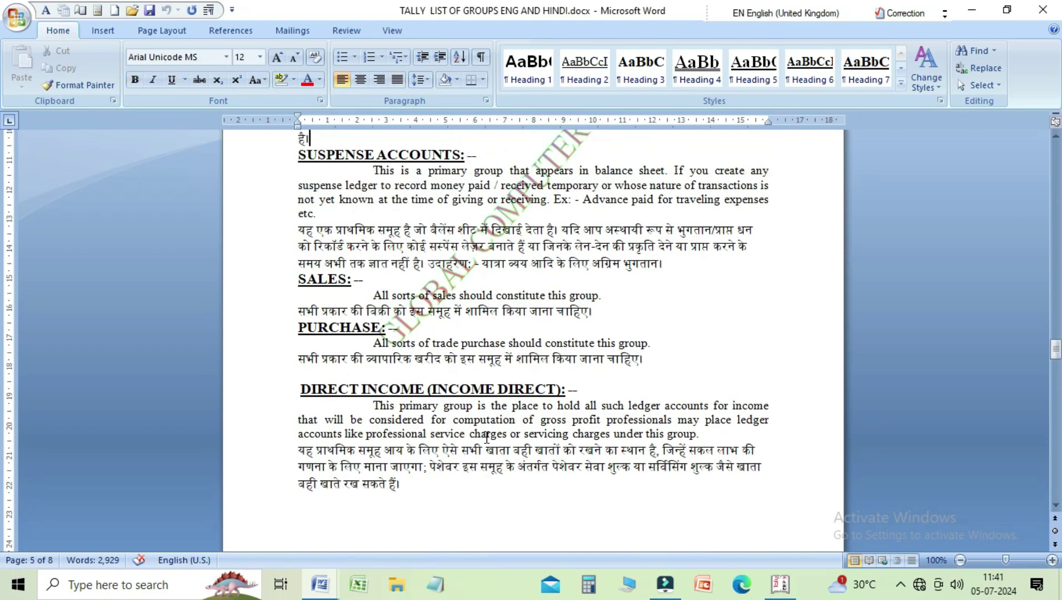
pyautogui.press('Down')
pyautogui.press('Down')
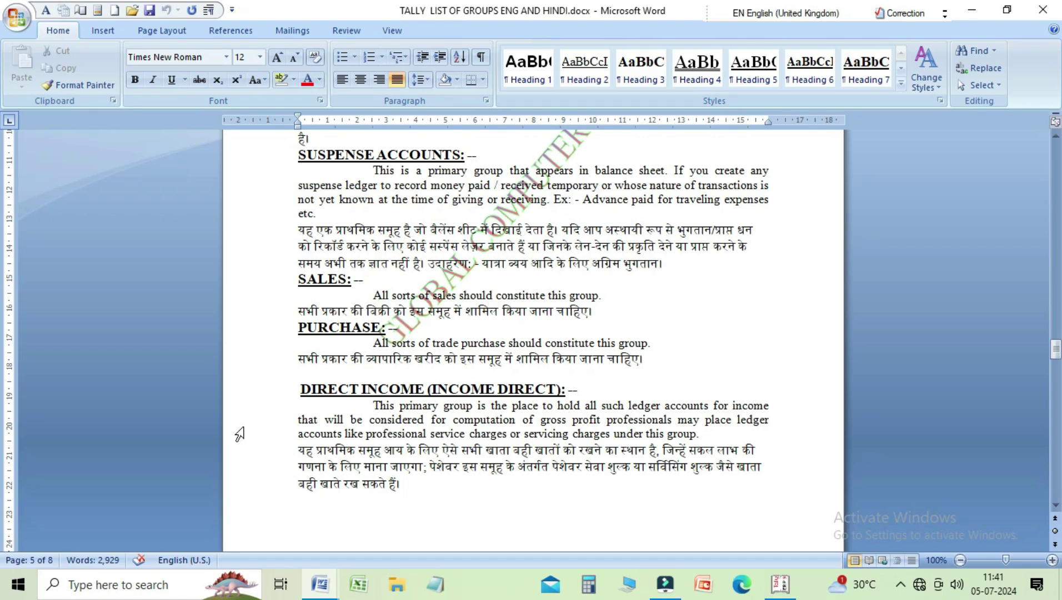
# Switch to the Long Type Question jurnal 01.docx document showing the question 03 journal transactions.
pyautogui.moveTo(329, 585)
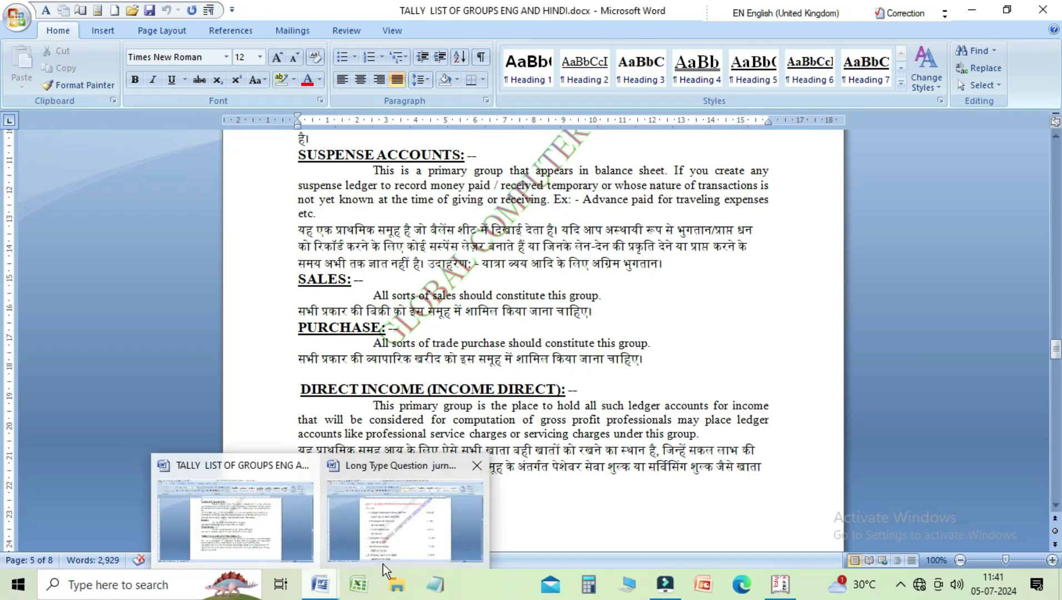
pyautogui.click(398, 545)
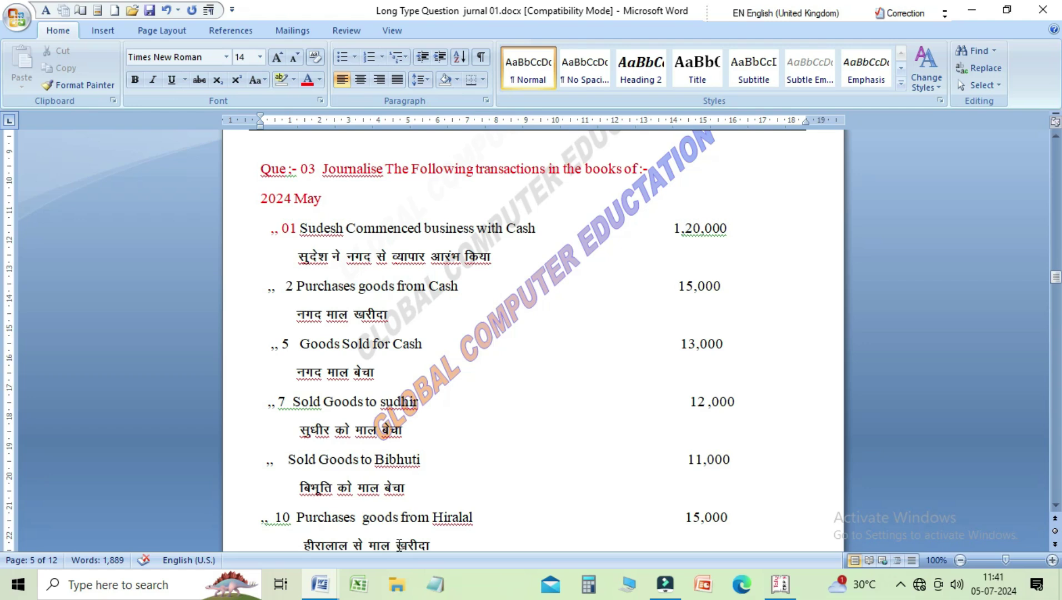
# Review the question 03 transactions on pages 5 and 6, from the opening cash investment to the 31 May salary payment.
pyautogui.click(318, 257)
pyautogui.press('Down')
pyautogui.press('Down')
pyautogui.press('Down')
pyautogui.press('Down')
pyautogui.press('Down')
pyautogui.press('Down')
pyautogui.press('Down')
pyautogui.press('Down')
pyautogui.press('Down')
pyautogui.press('Down')
pyautogui.press('Down')
pyautogui.press('Down')
pyautogui.press('Down')
pyautogui.press('Down')
pyautogui.press('Down')
pyautogui.press('Down')
pyautogui.press('Down')
pyautogui.press('Down')
pyautogui.press('Down')
pyautogui.press('Down')
pyautogui.press('Down')
pyautogui.press('Down')
pyautogui.press('Down')
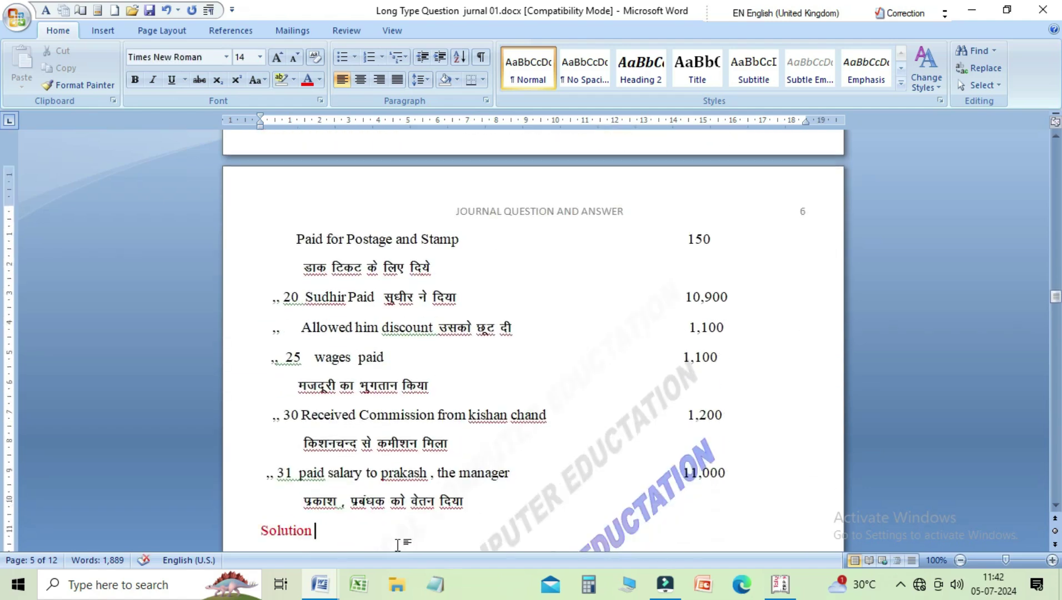
# Examine the question 03 solution's journal entries from the capital entry on page 6 through the total on page 7.
pyautogui.press('Down')
pyautogui.press('Down')
pyautogui.press('Down')
pyautogui.press('Down')
pyautogui.press('Down')
pyautogui.press('Down')
pyautogui.scroll(-6, 399, 548)
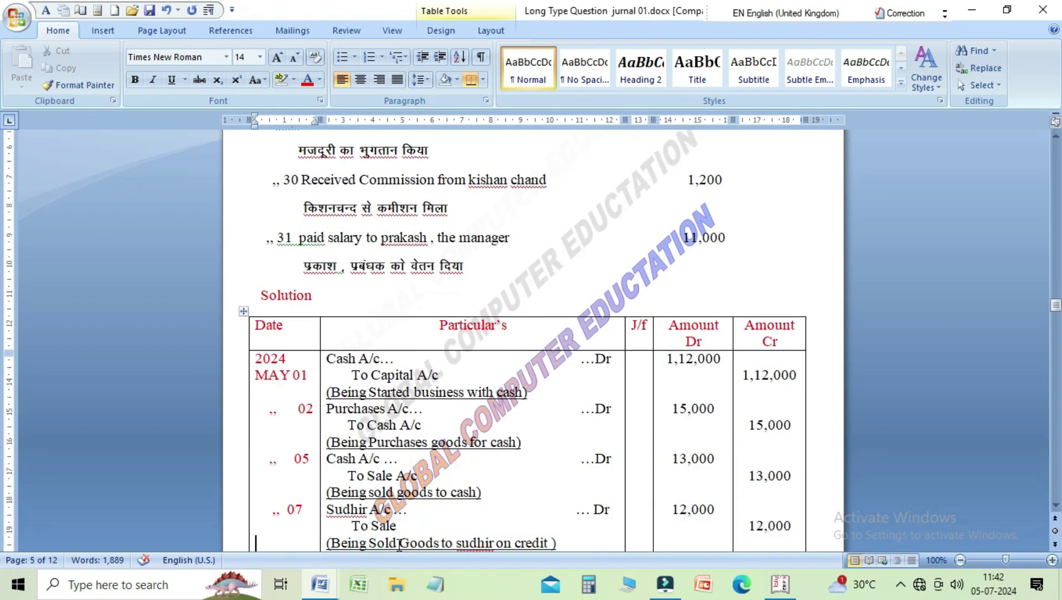
pyautogui.press('Down')
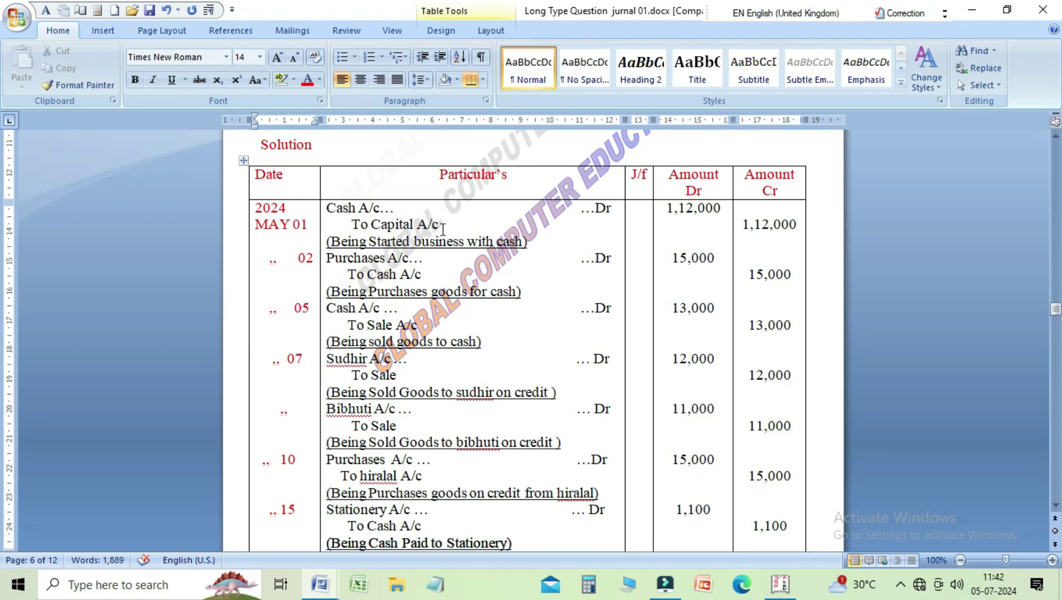
pyautogui.scroll(-4, 442, 229)
pyautogui.scroll(-3, 443, 228)
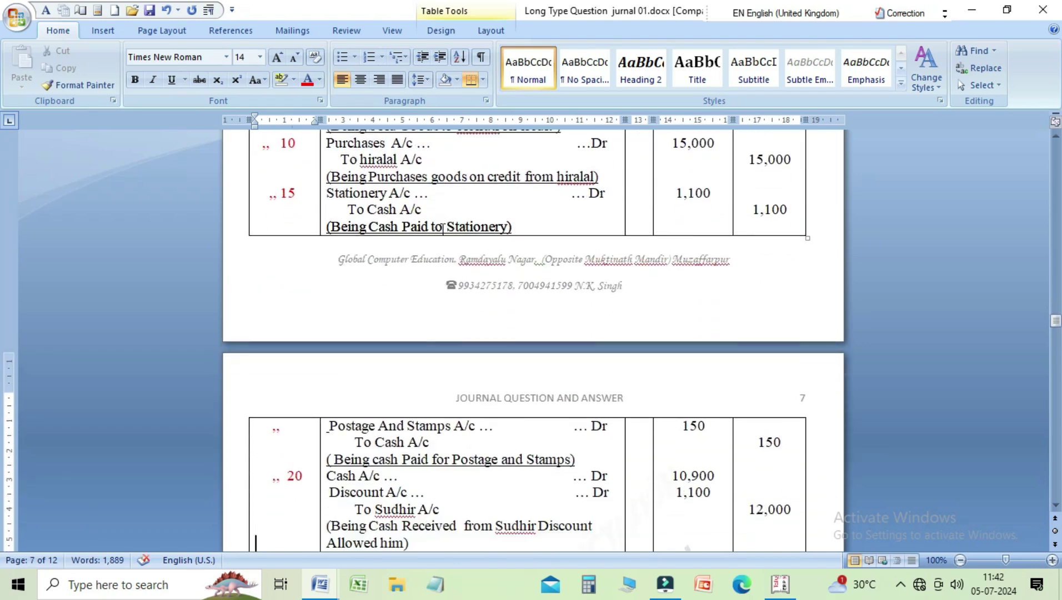
pyautogui.scroll(-3, 442, 228)
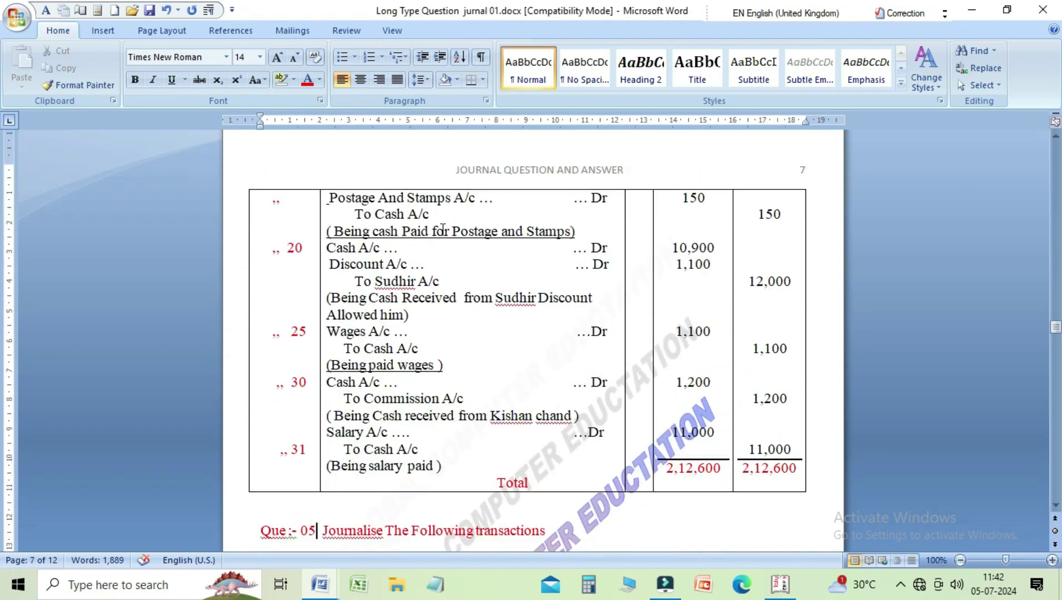
# Go back to the start of the question 03 solution table on page 6 to identify the first ledgers needed.
pyautogui.press('Up')
pyautogui.press('Up')
pyautogui.press('Up')
pyautogui.press('Up')
pyautogui.press('Up')
pyautogui.press('Up')
pyautogui.press('Up')
pyautogui.press('Up')
pyautogui.press('Up')
pyautogui.press('Up')
pyautogui.press('Up')
pyautogui.press('Up')
pyautogui.press('Up')
pyautogui.press('Up')
pyautogui.press('Up')
pyautogui.press('Up')
pyautogui.press('Up')
pyautogui.press('Up')
pyautogui.press('Up')
pyautogui.press('Up')
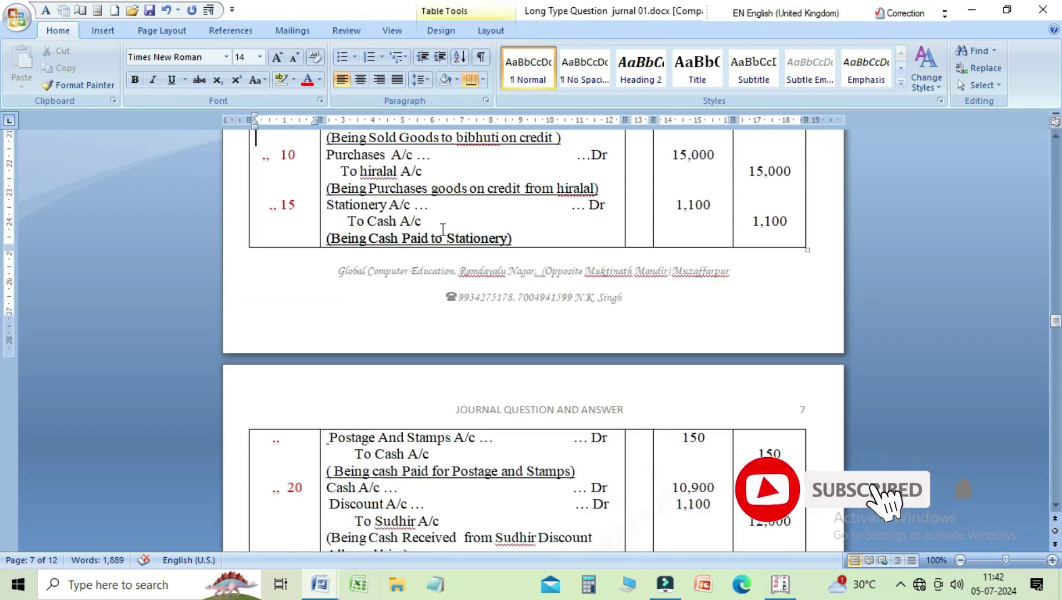
pyautogui.press('Up')
pyautogui.press('Up')
pyautogui.press('Up')
pyautogui.press('Up')
pyautogui.press('Down')
pyautogui.press('Down')
pyautogui.press('Down')
pyautogui.press('Down')
pyautogui.press('Down')
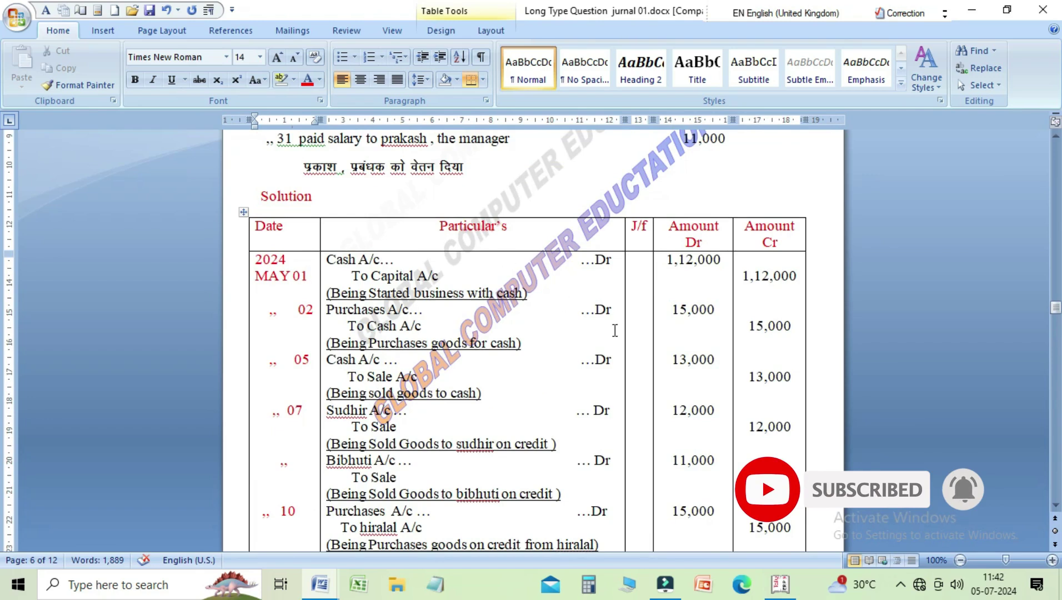
# Switch to Tally.ERP 9 and name the new ledger CAPITAL A/C under the Capital Account group, with inventory values affected set to No.
pyautogui.moveTo(773, 588)
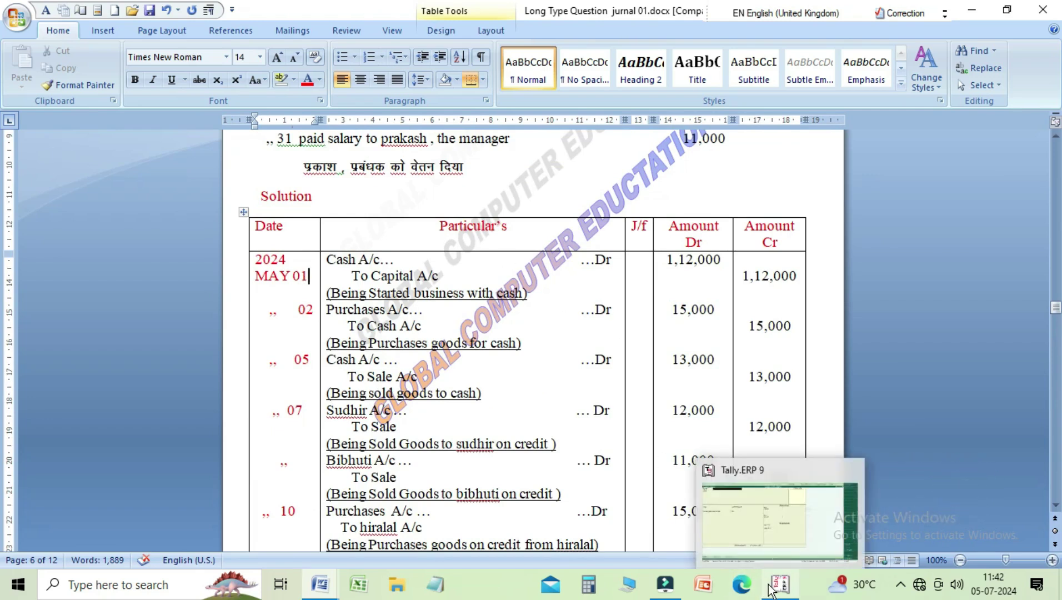
pyautogui.click(769, 528)
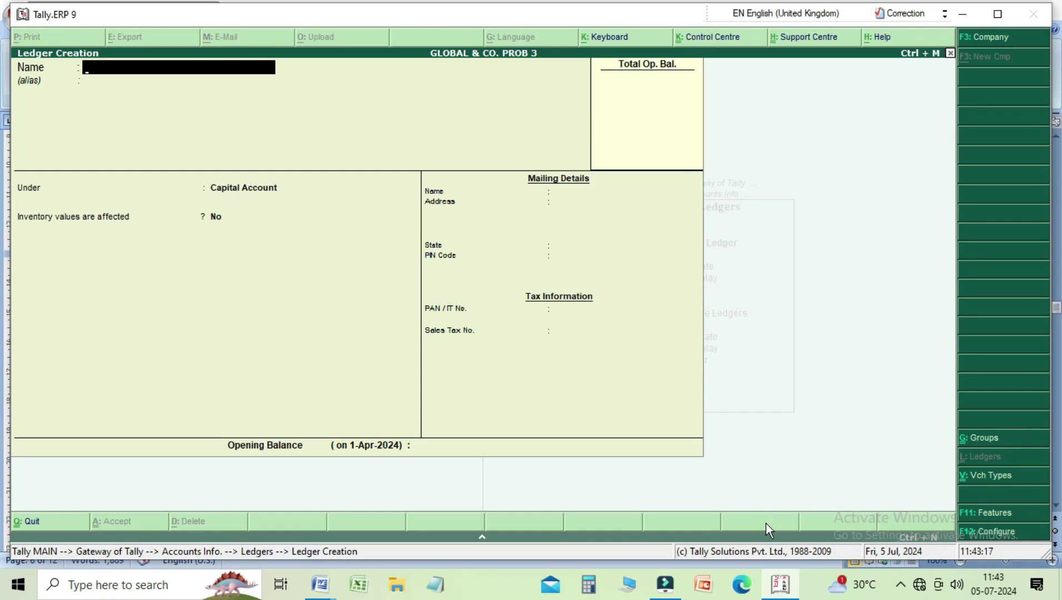
pyautogui.write('CAPITAL A/C')
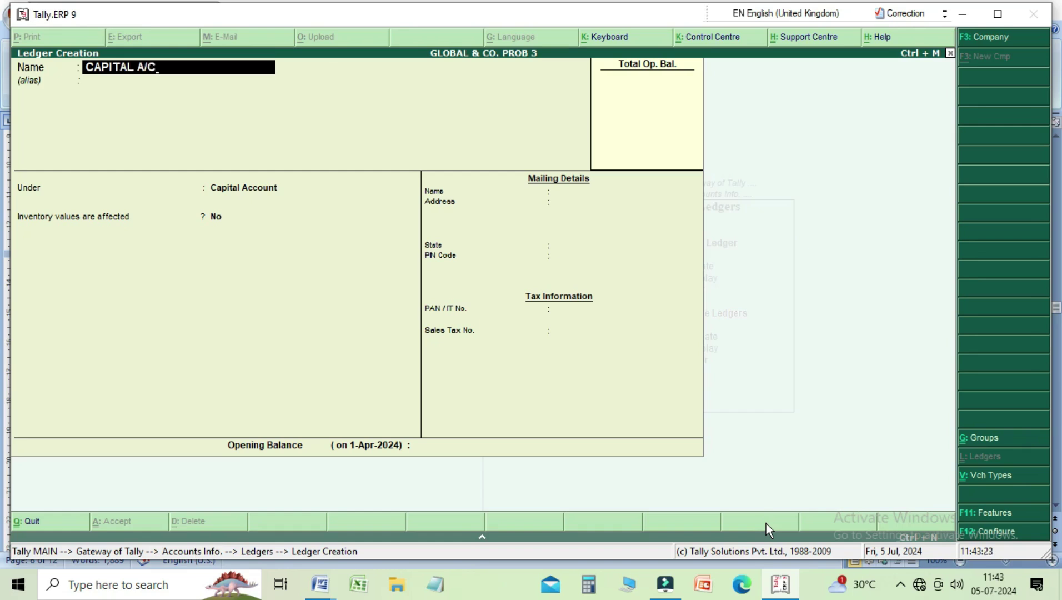
pyautogui.press('Return')
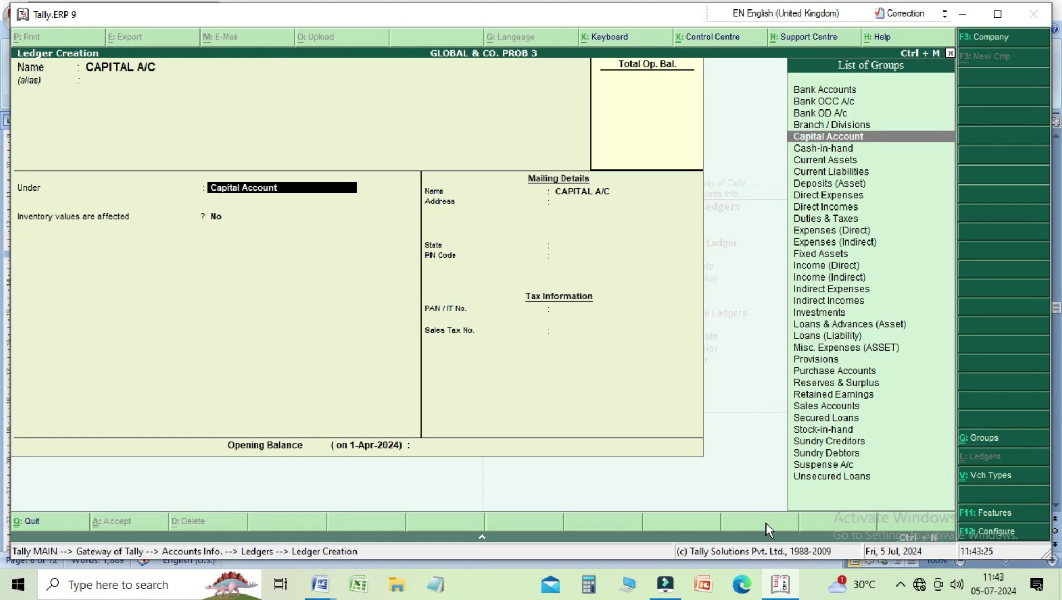
pyautogui.press('Return')
pyautogui.press('Return')
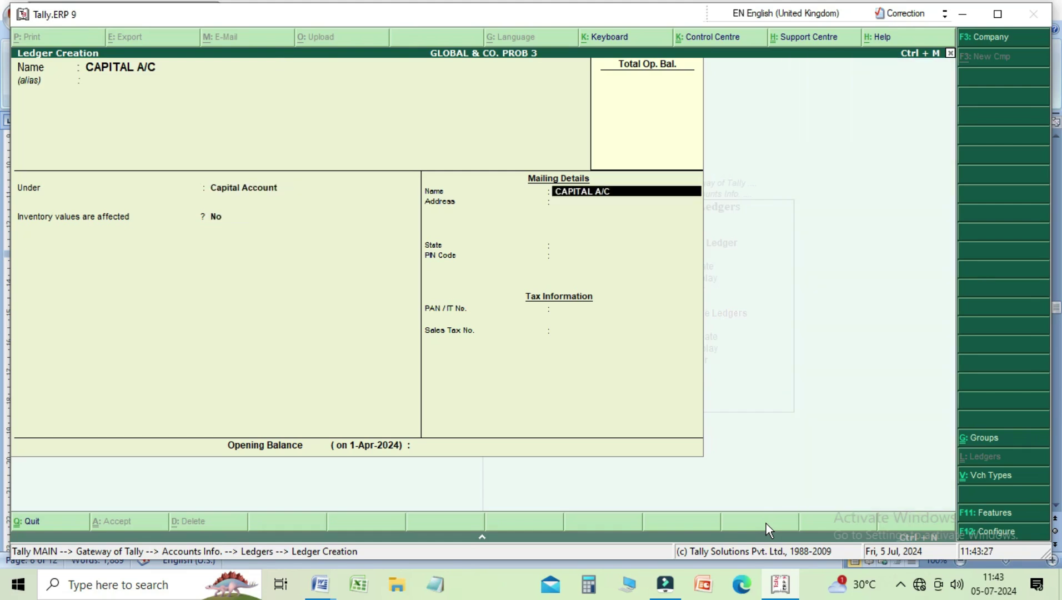
pyautogui.press('Return')
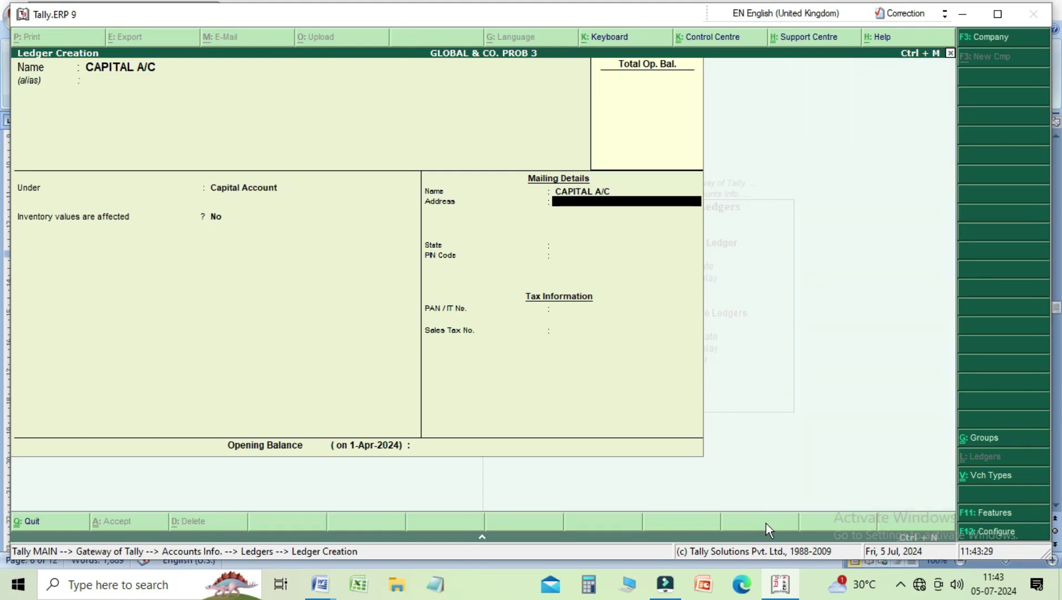
pyautogui.press('Return')
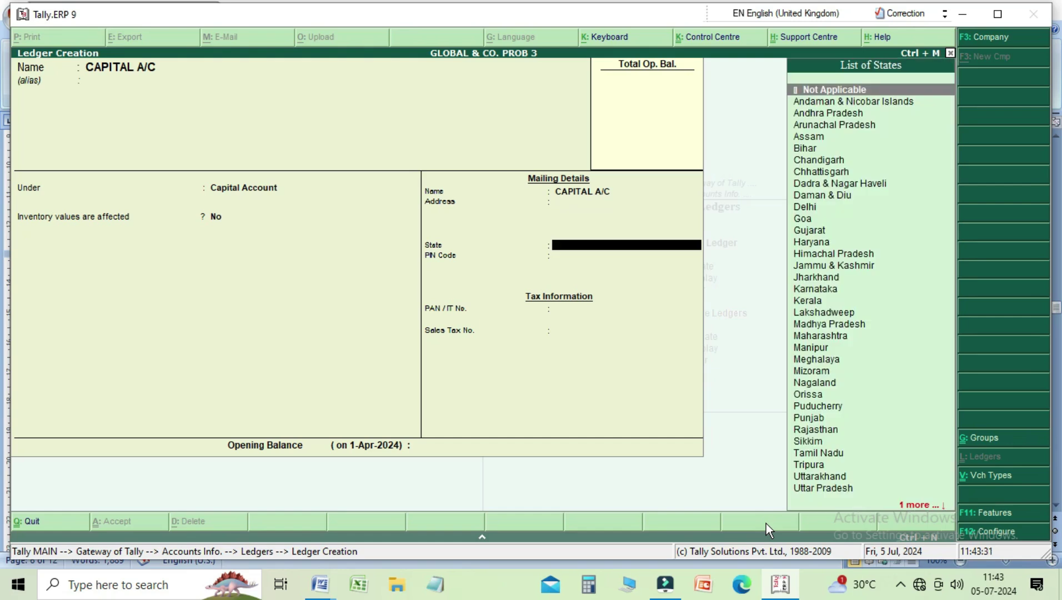
# Set the capital ledger's state to Bihar and save it with the PIN code, tax details and opening balance blank.
pyautogui.press('Down')
pyautogui.press('Down')
pyautogui.press('Down')
pyautogui.press('Down')
pyautogui.press('Down')
pyautogui.press('Return')
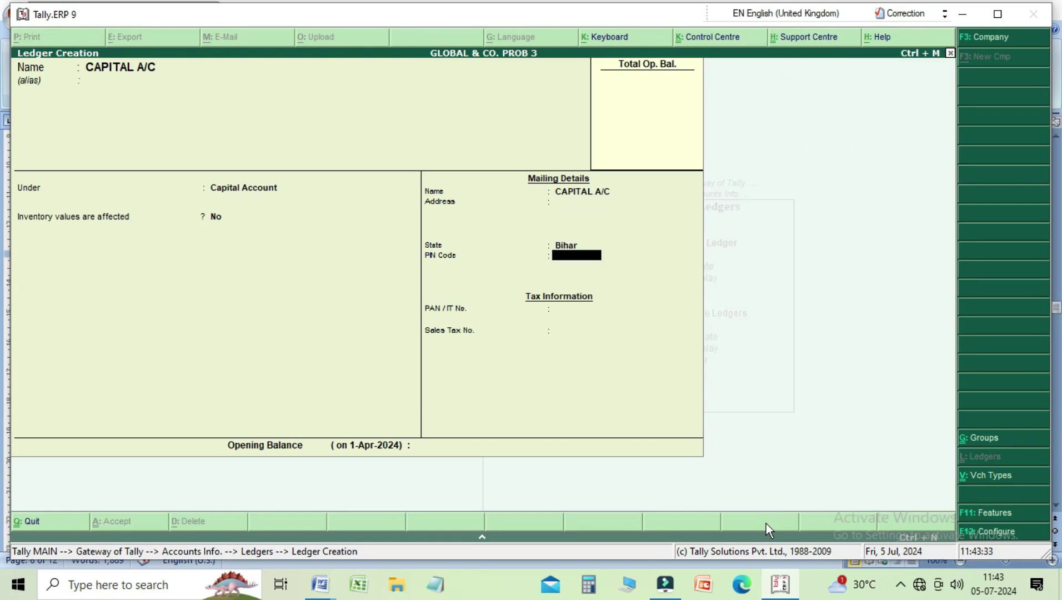
pyautogui.press('Return')
pyautogui.press('Return')
pyautogui.press('Return')
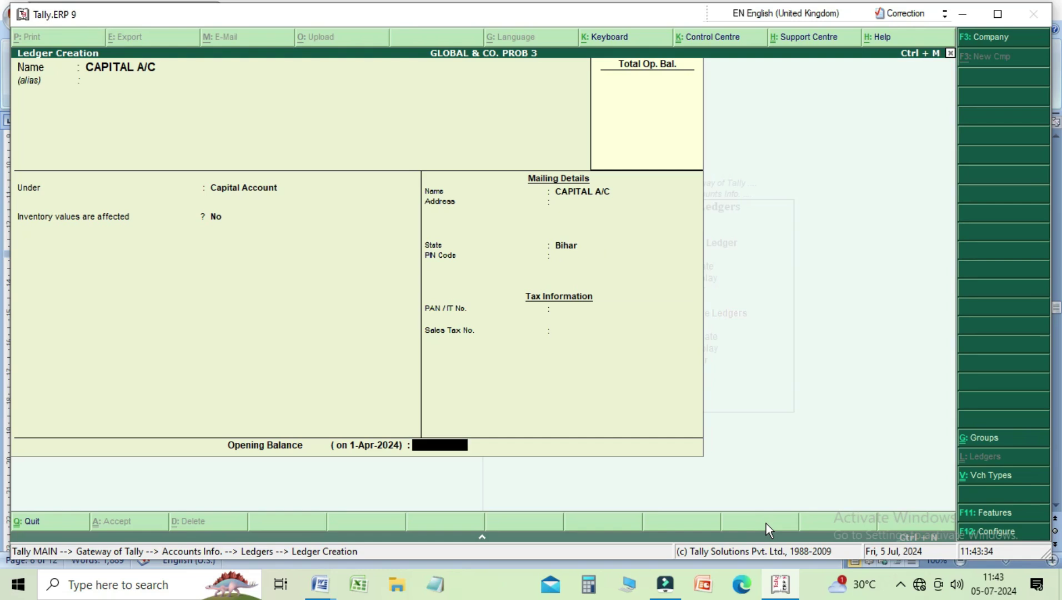
pyautogui.press('Return')
pyautogui.press('Return')
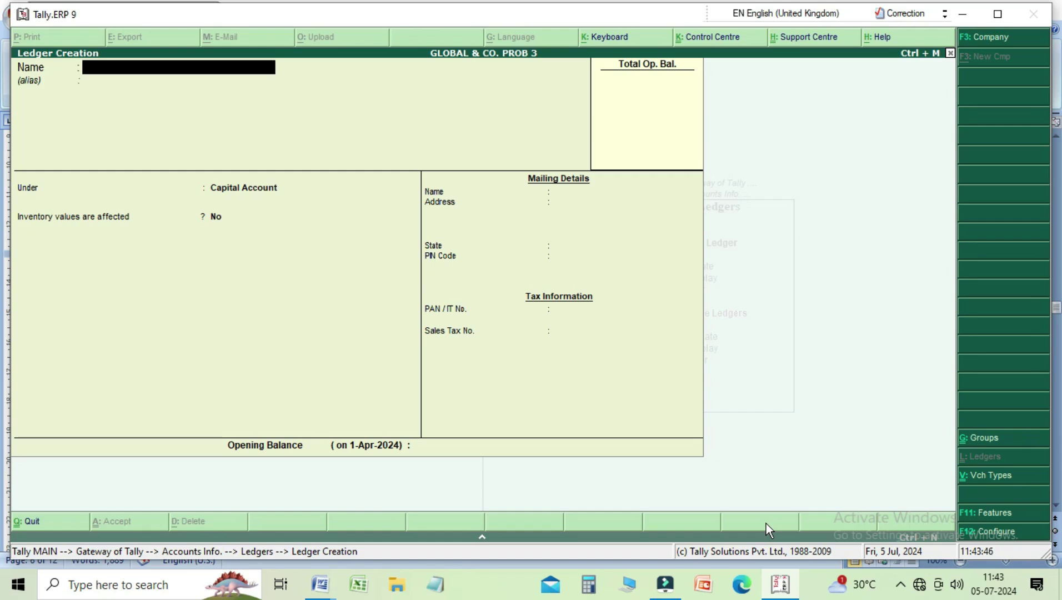
# Create the ledger PURCHASE A/C under Purchase Accounts with inventory values affected set to Yes.
pyautogui.write('PURCHAS')
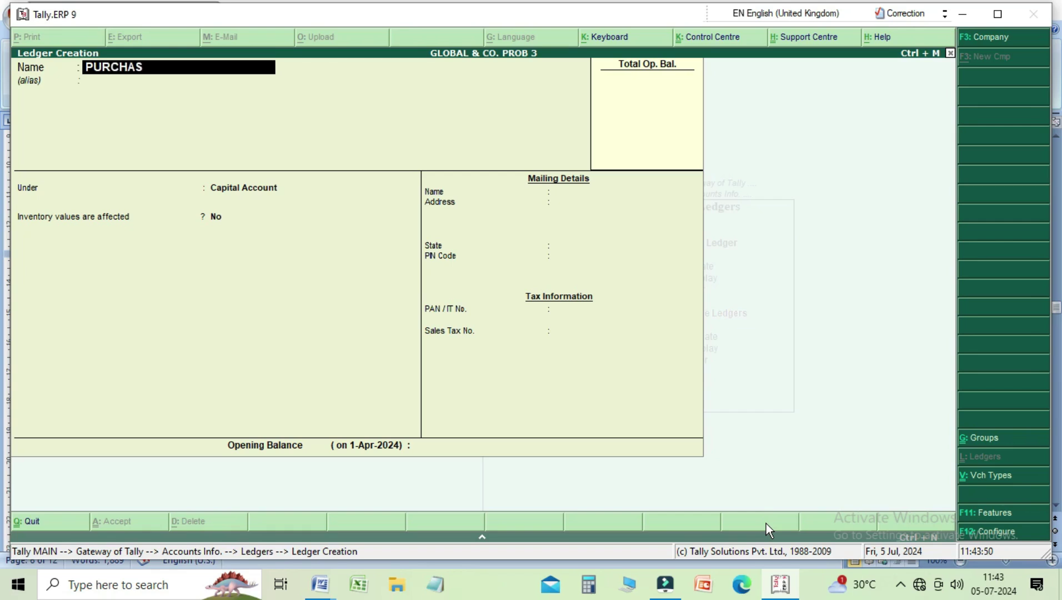
pyautogui.write('E A/C')
pyautogui.press('Return')
pyautogui.press('Return')
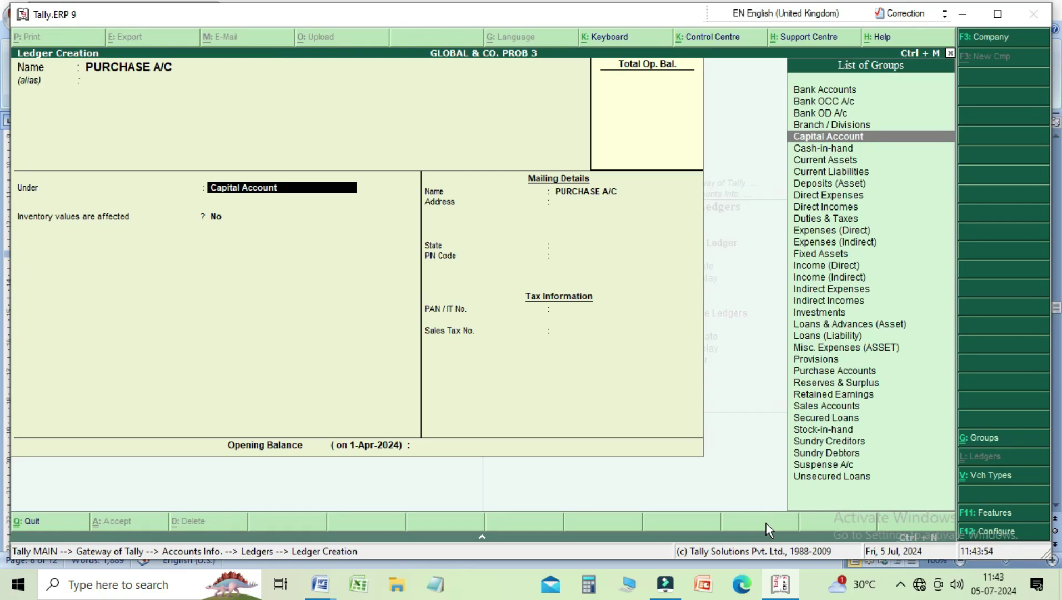
pyautogui.write('P')
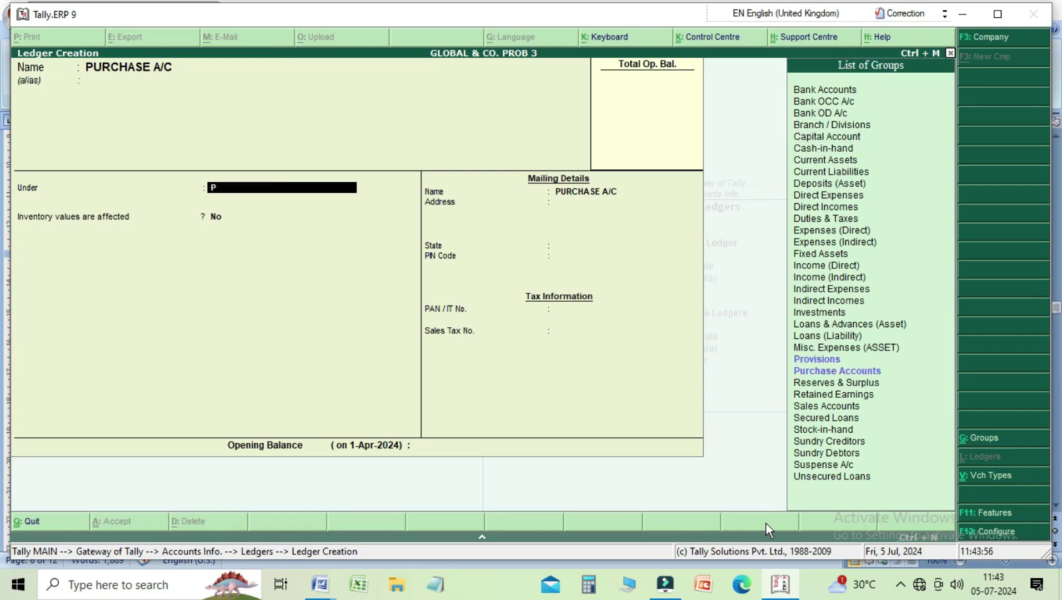
pyautogui.press('Down')
pyautogui.press('Return')
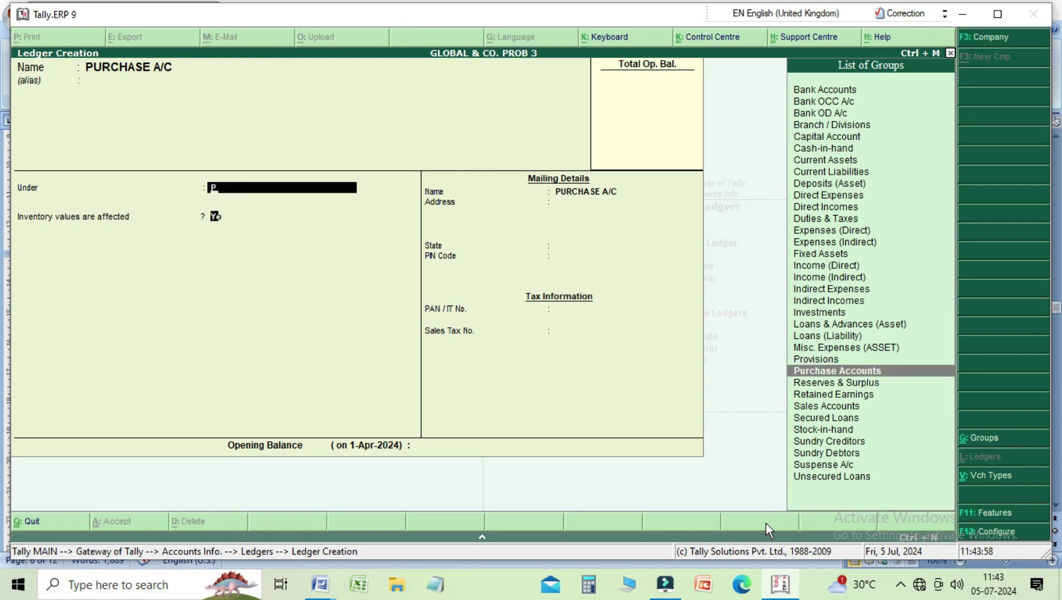
pyautogui.press('Return')
pyautogui.press('Return')
pyautogui.press('Return')
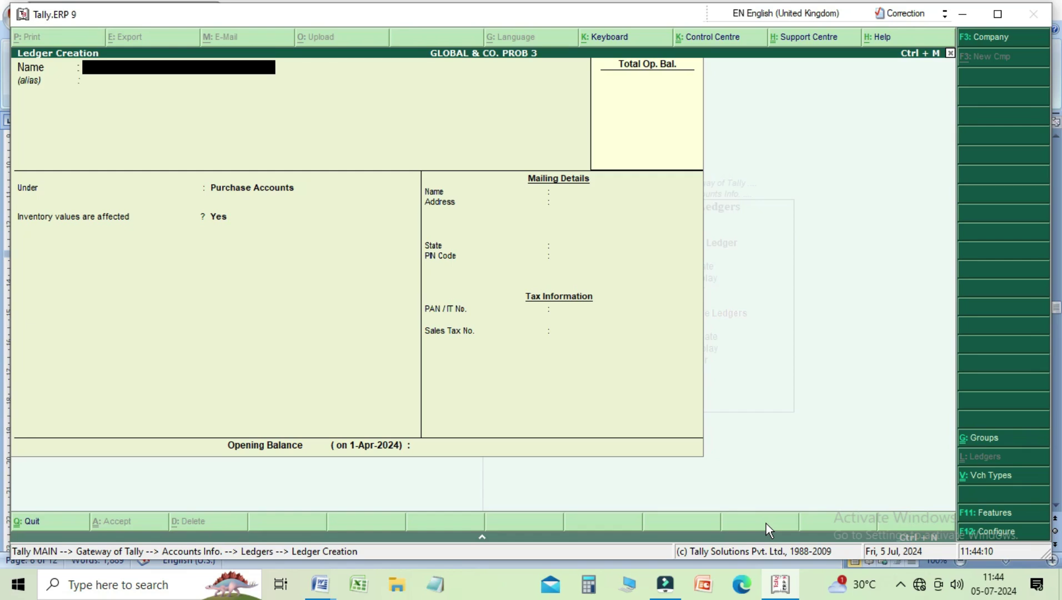
# Create the ledger SALE A/C under Sales Accounts with inventory values affected set to Yes.
pyautogui.write('SALE A/C')
pyautogui.press('Return')
pyautogui.press('Return')
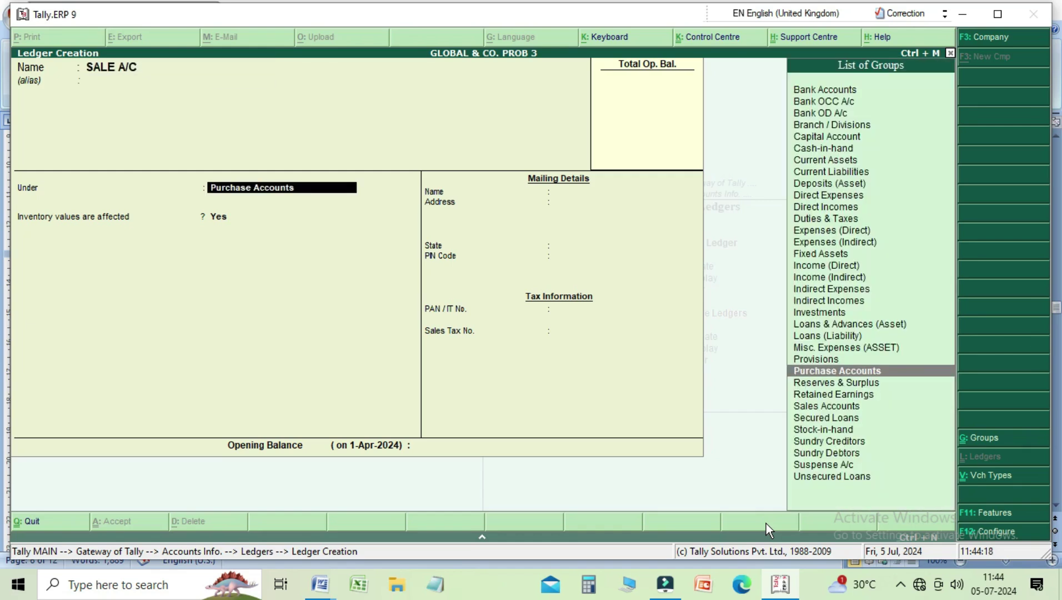
pyautogui.write('S')
pyautogui.press('Down')
pyautogui.press('Up')
pyautogui.press('Return')
pyautogui.press('Return')
pyautogui.press('Return')
pyautogui.press('Return')
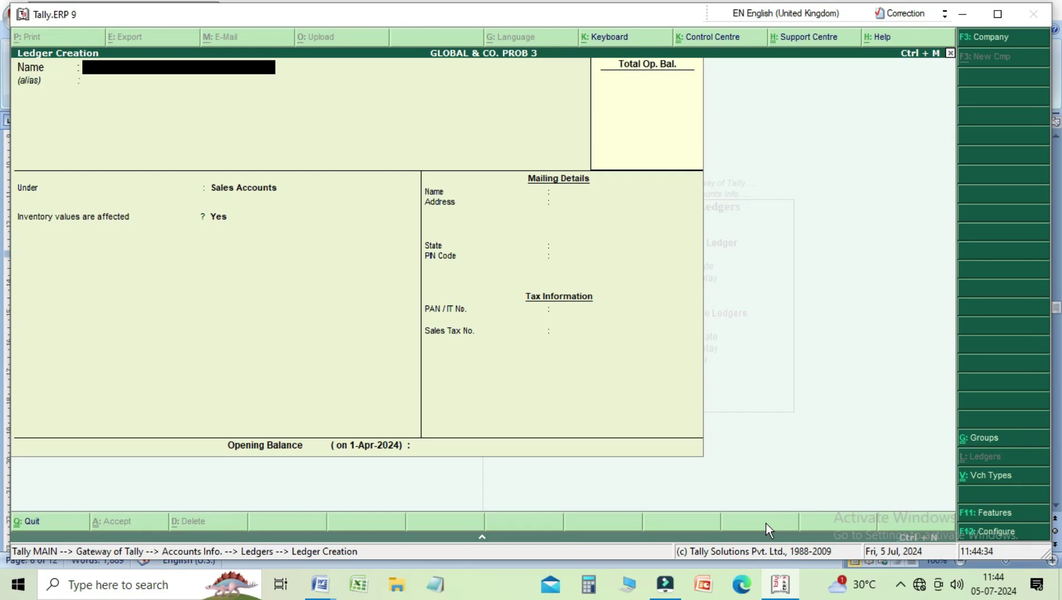
# Name a new ledger after the first credit customer of 7 May, under Sundry Debtors with bill-by-bill balances maintained and no address.
pyautogui.write('SUDHIR A/C')
pyautogui.press('Return')
pyautogui.press('Return')
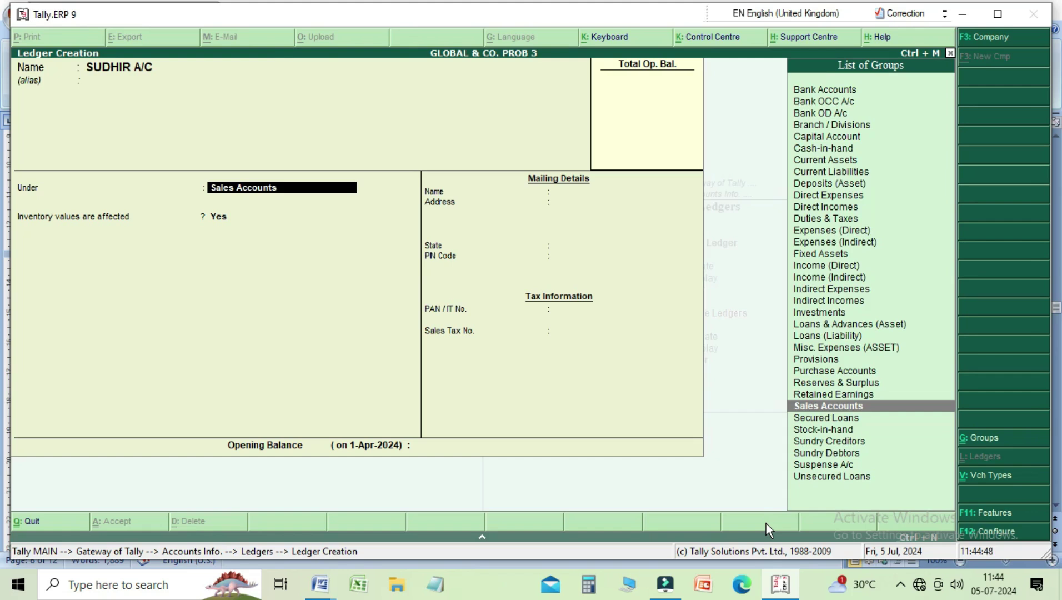
pyautogui.press('Down')
pyautogui.press('Down')
pyautogui.press('Down')
pyautogui.press('Down')
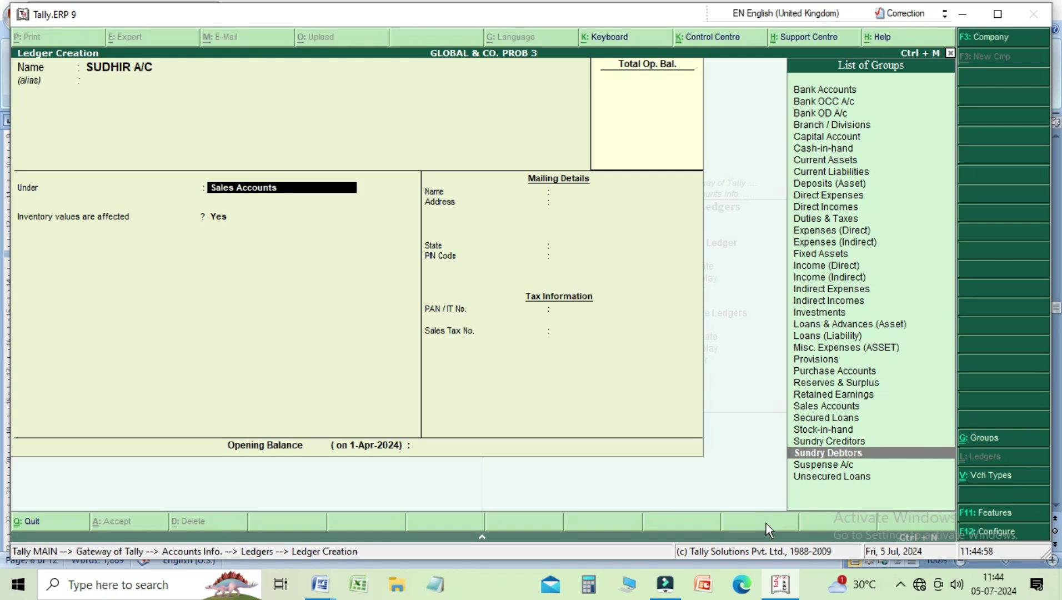
pyautogui.press('Return')
pyautogui.press('Return')
pyautogui.press('Return')
pyautogui.press('Return')
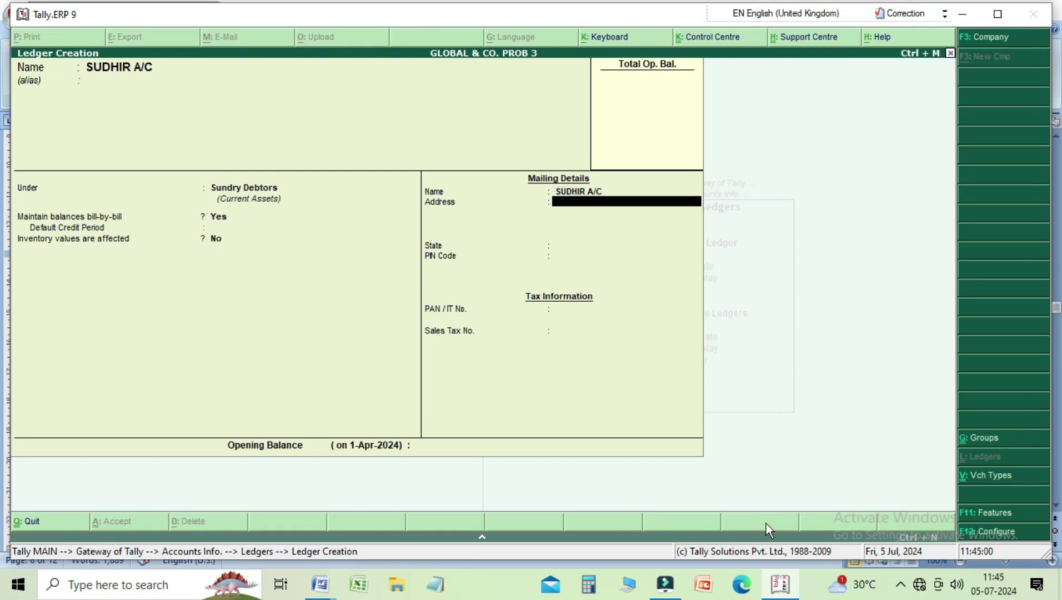
pyautogui.press('Return')
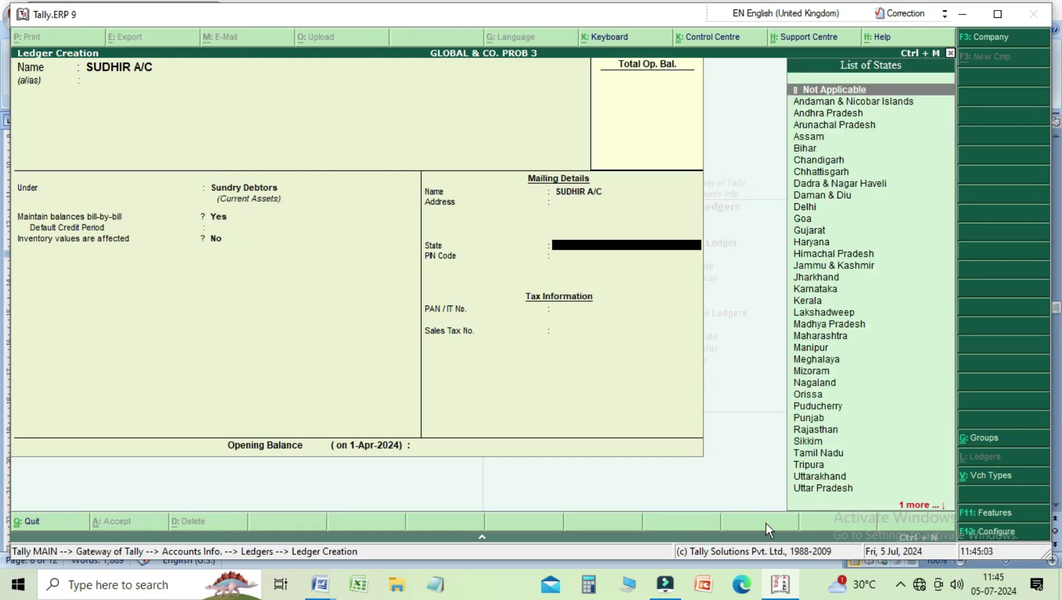
# Set the first credit customer's state to Bihar and save the ledger without a PIN code, tax details or opening balance.
pyautogui.press('Down')
pyautogui.press('Down')
pyautogui.press('Down')
pyautogui.press('Down')
pyautogui.press('Down')
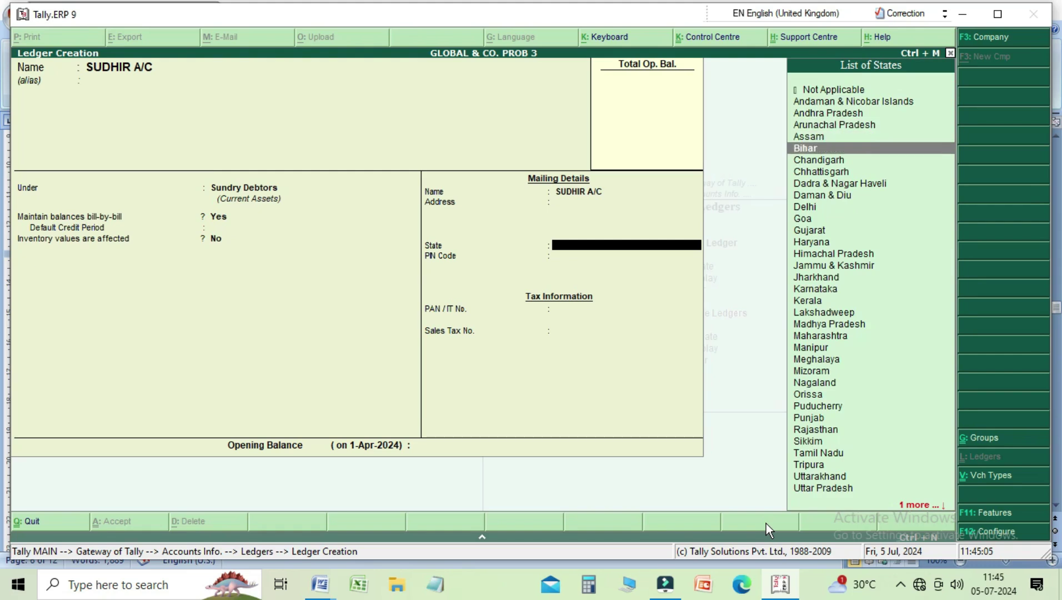
pyautogui.press('Return')
pyautogui.press('Return')
pyautogui.press('Return')
pyautogui.press('Return')
pyautogui.press('Return')
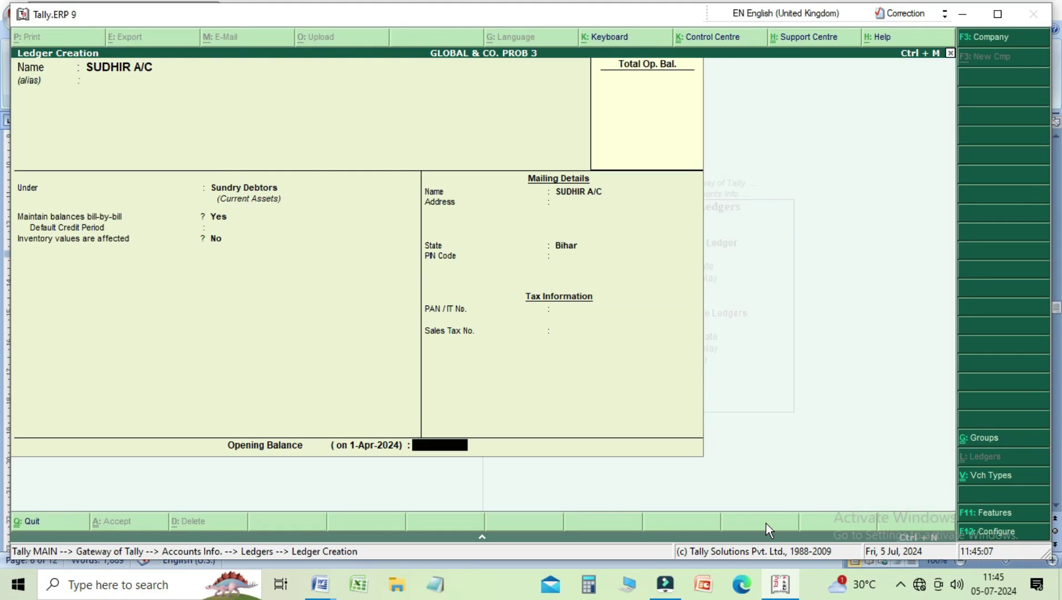
pyautogui.press('Return')
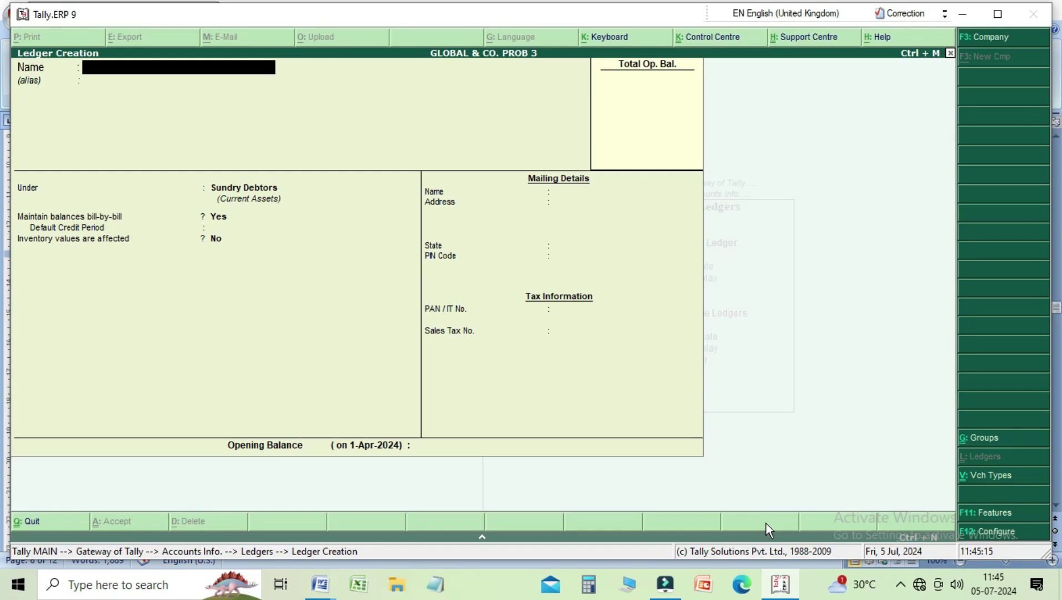
# Create a ledger named after the second customer under Sundry Debtors, with bill-by-bill balances maintained, inventory values unaffected and no address.
pyautogui.write('BHIBHUTI A')
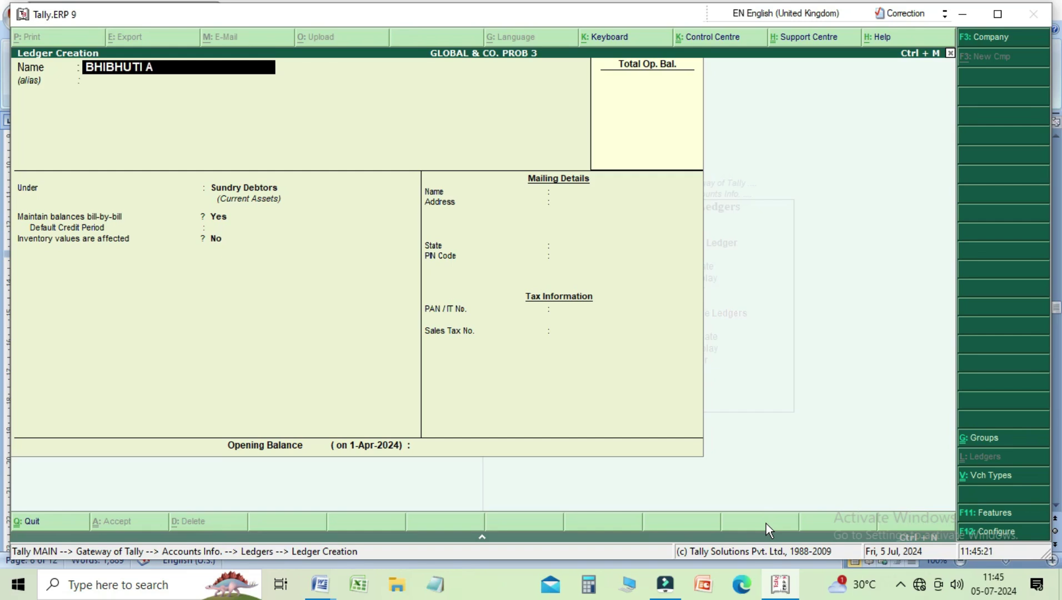
pyautogui.write('/C')
pyautogui.press('Return')
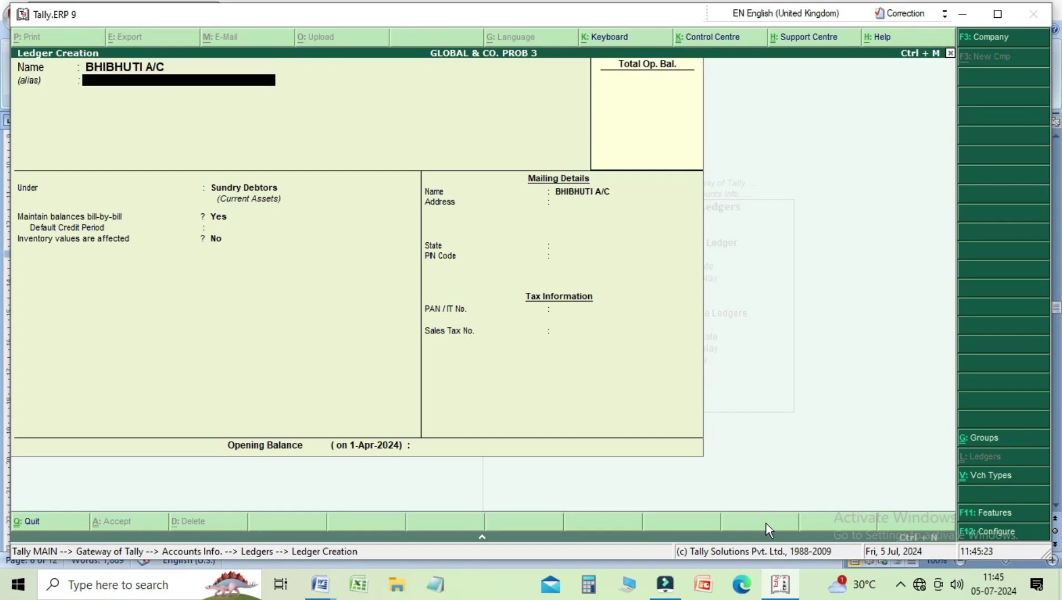
pyautogui.press('Return')
pyautogui.press('Return')
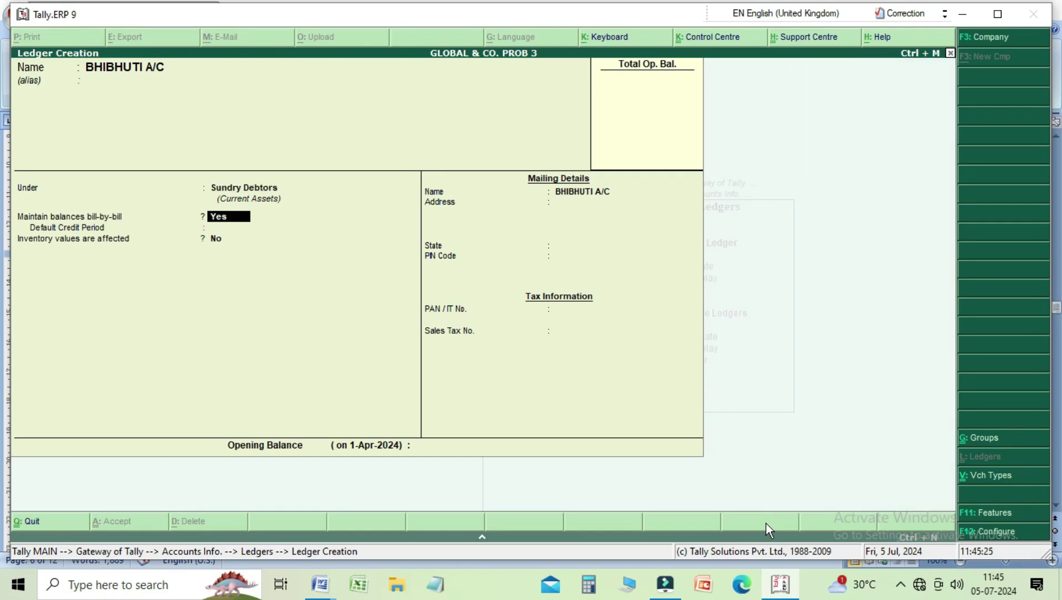
pyautogui.press('Return')
pyautogui.press('Return')
pyautogui.press('Return')
pyautogui.press('Return')
pyautogui.press('Return')
pyautogui.press('Return')
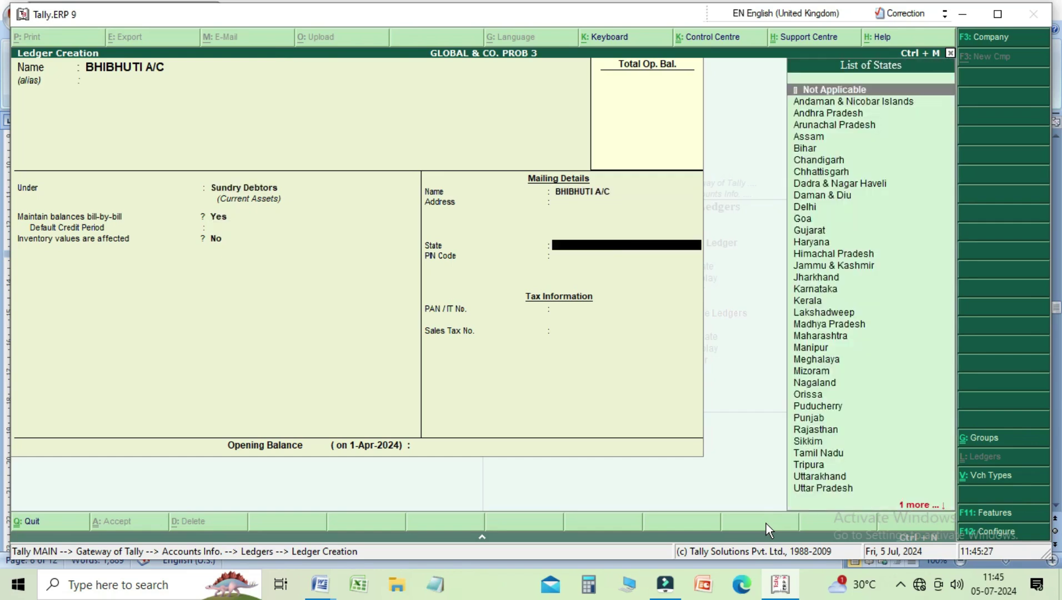
pyautogui.press('Return')
pyautogui.press('Return')
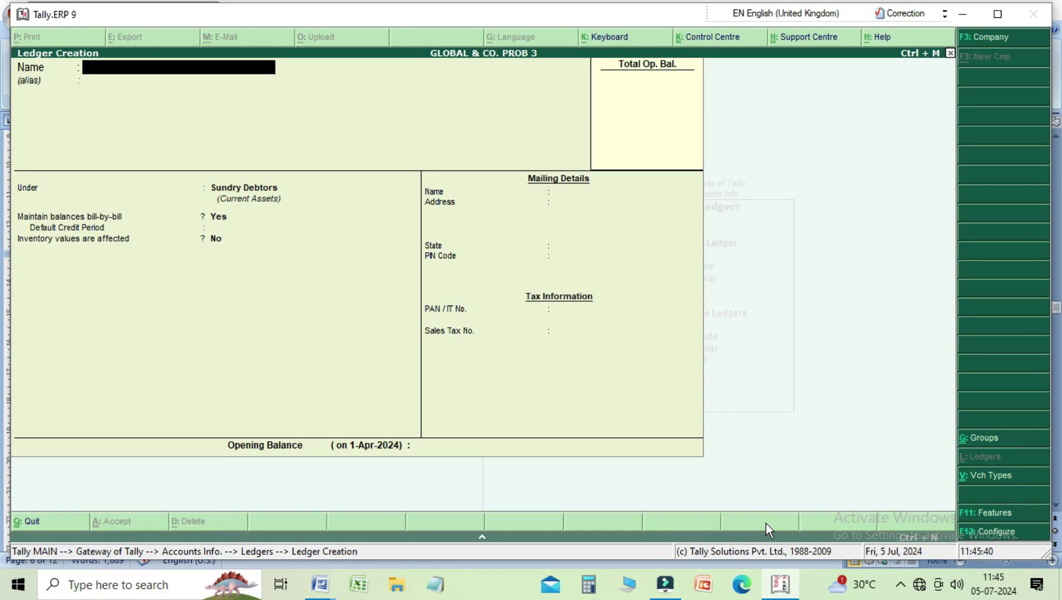
# Name a new ledger after the supplier, under Sundry Creditors with bill-by-bill balances maintained, inventory values unaffected and no address.
pyautogui.write('HIRALAL A/C')
pyautogui.press('Return')
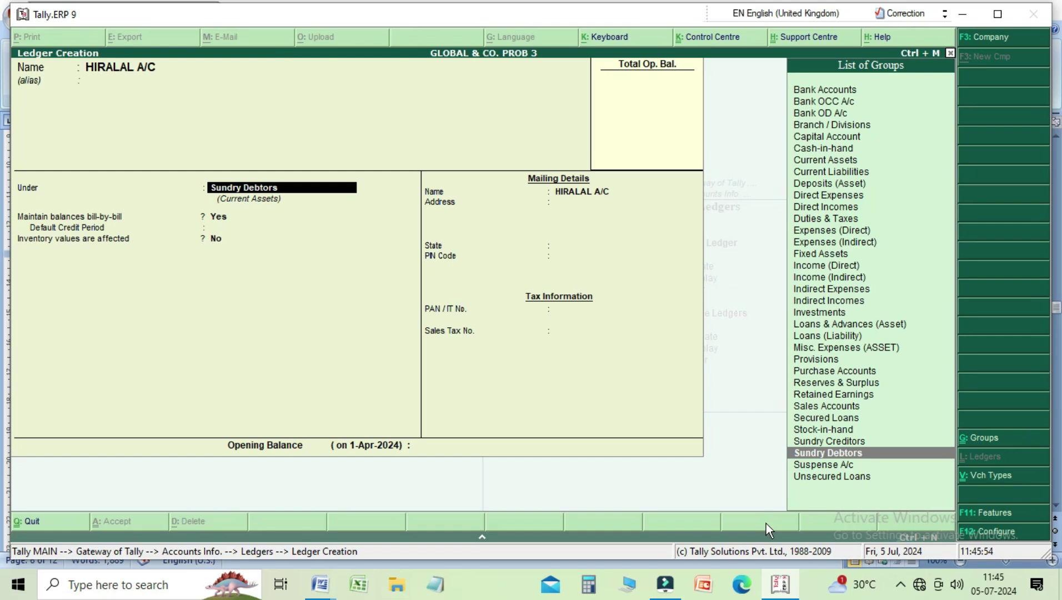
pyautogui.press('Up')
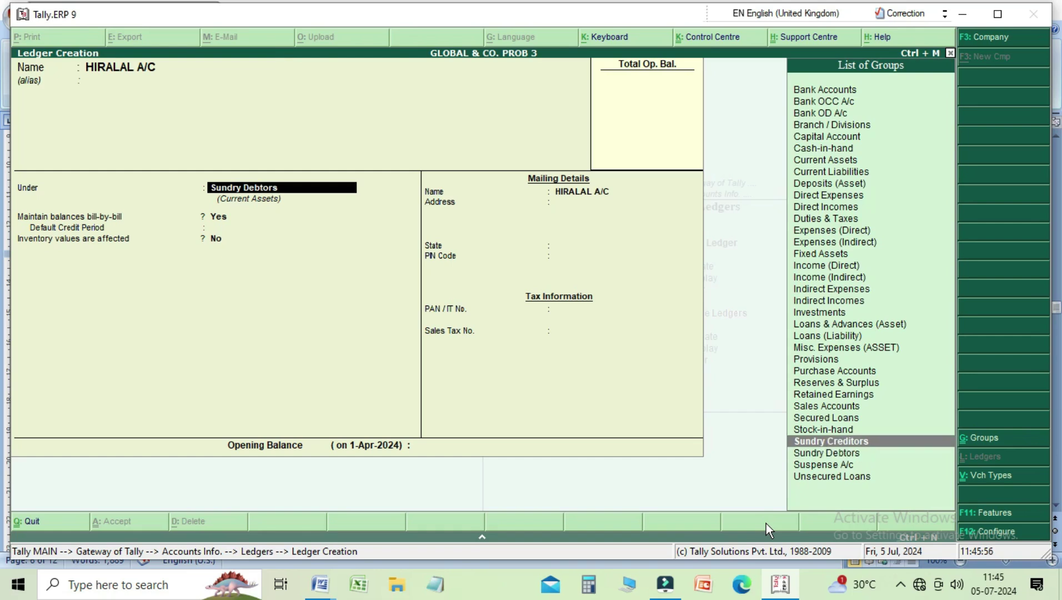
pyautogui.press('Return')
pyautogui.press('Return')
pyautogui.press('Return')
pyautogui.press('Return')
pyautogui.press('Return')
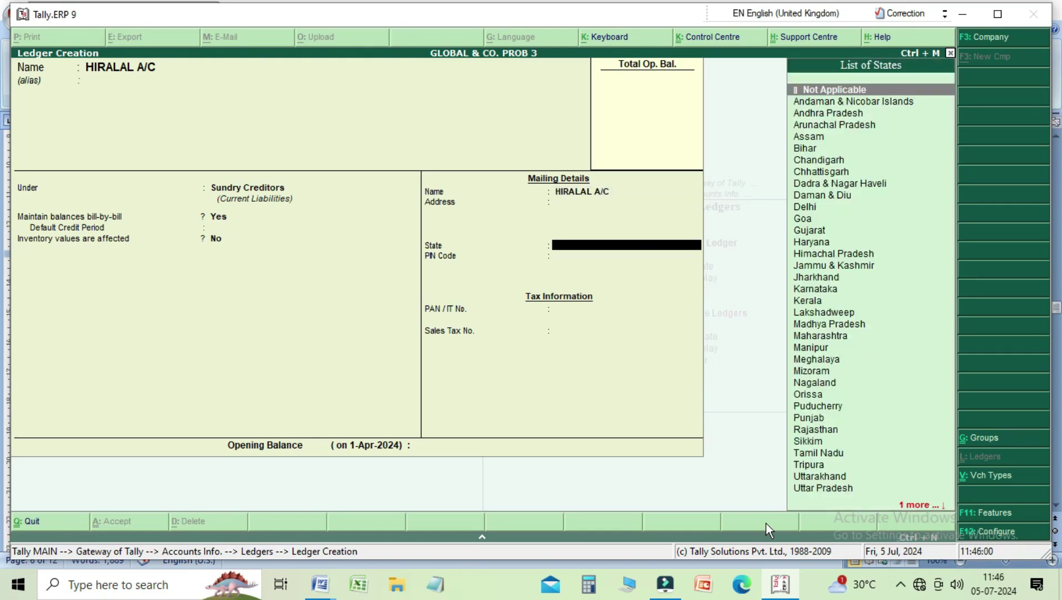
# Set the supplier's state to Chandigarh and save the ledger without a PIN code, tax details or opening balance.
pyautogui.press('Down')
pyautogui.press('Down')
pyautogui.press('Down')
pyautogui.press('Down')
pyautogui.press('Down')
pyautogui.press('Down')
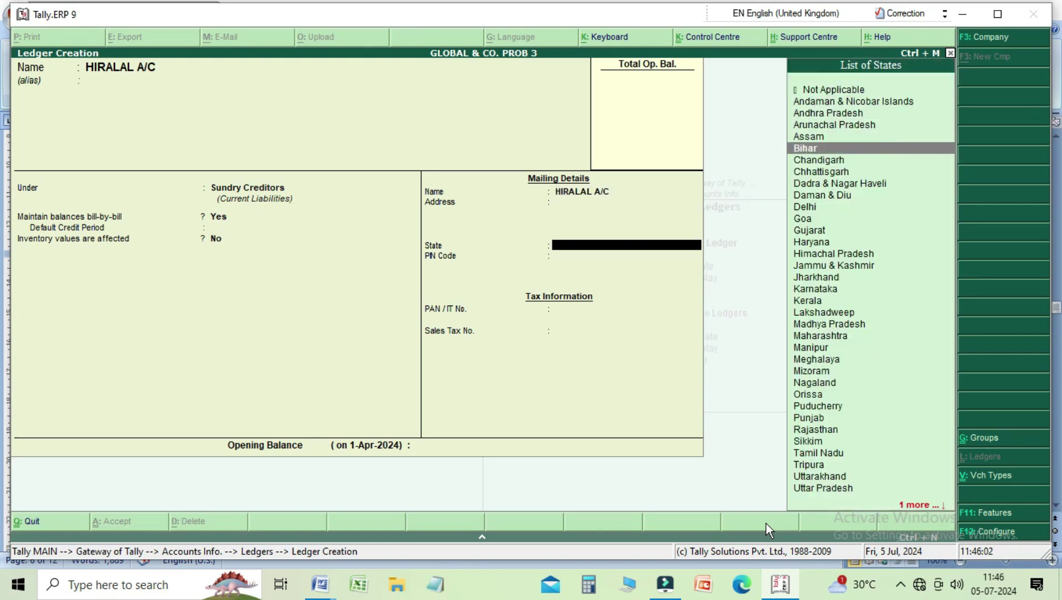
pyautogui.press('Return')
pyautogui.press('Return')
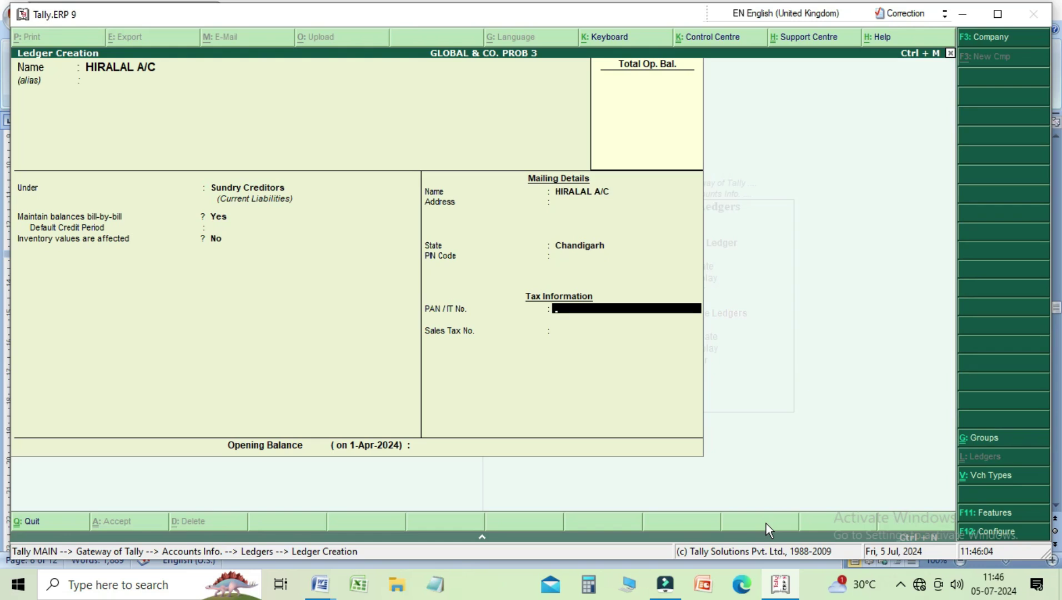
pyautogui.press('Return')
pyautogui.press('Return')
pyautogui.press('Return')
pyautogui.press('Return')
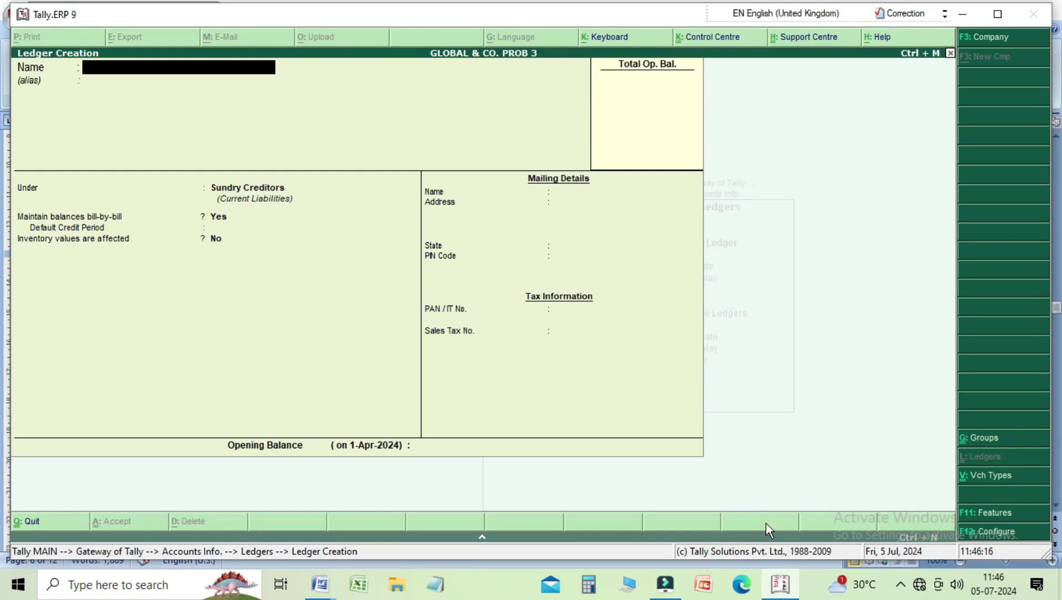
# Create the ledger STATINARY A/C under Indirect Expenses with inventory values affected left at No.
pyautogui.write('STATINARY A/C')
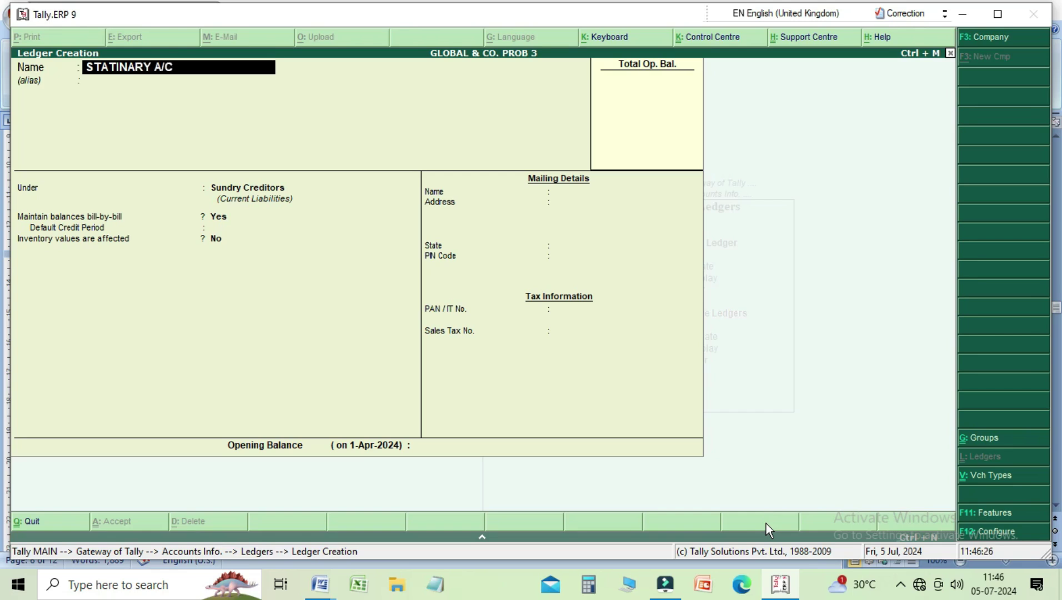
pyautogui.press('Return')
pyautogui.press('Return')
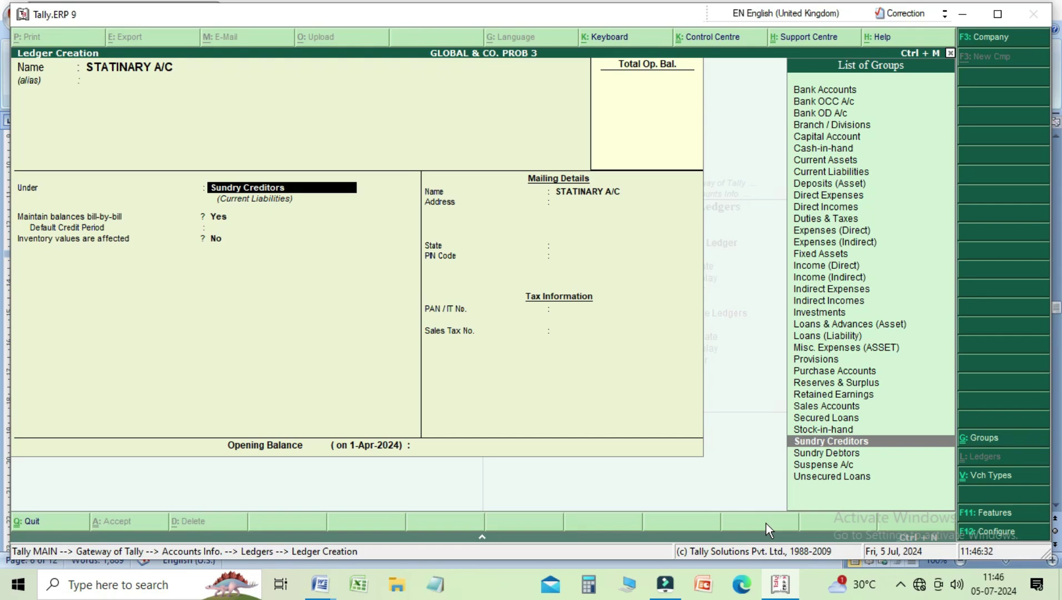
pyautogui.press('Up')
pyautogui.press('Up')
pyautogui.press('Up')
pyautogui.press('Up')
pyautogui.press('Up')
pyautogui.press('Up')
pyautogui.press('Up')
pyautogui.press('Up')
pyautogui.press('Up')
pyautogui.press('Up')
pyautogui.press('Up')
pyautogui.press('Up')
pyautogui.press('Up')
pyautogui.press('Up')
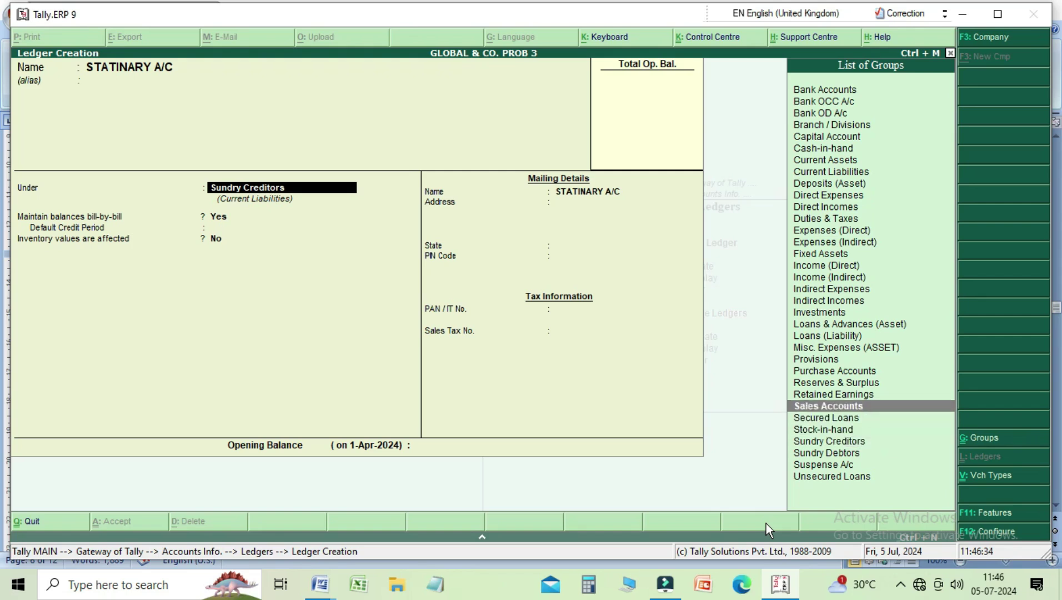
pyautogui.press('Up')
pyautogui.press('Up')
pyautogui.press('Up')
pyautogui.press('Up')
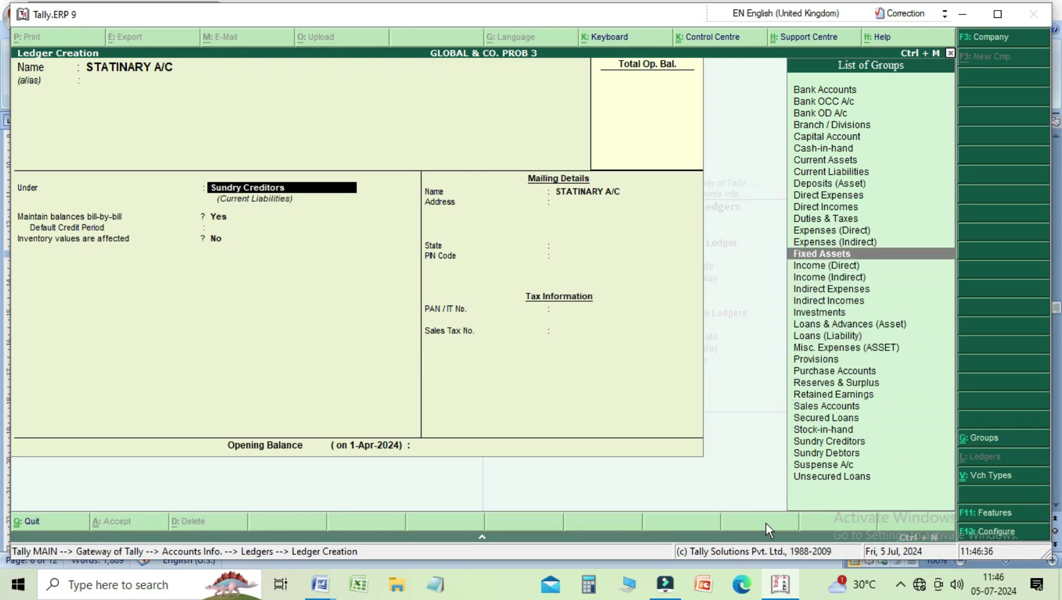
pyautogui.press('Down')
pyautogui.press('Down')
pyautogui.press('Down')
pyautogui.press('Down')
pyautogui.press('Down')
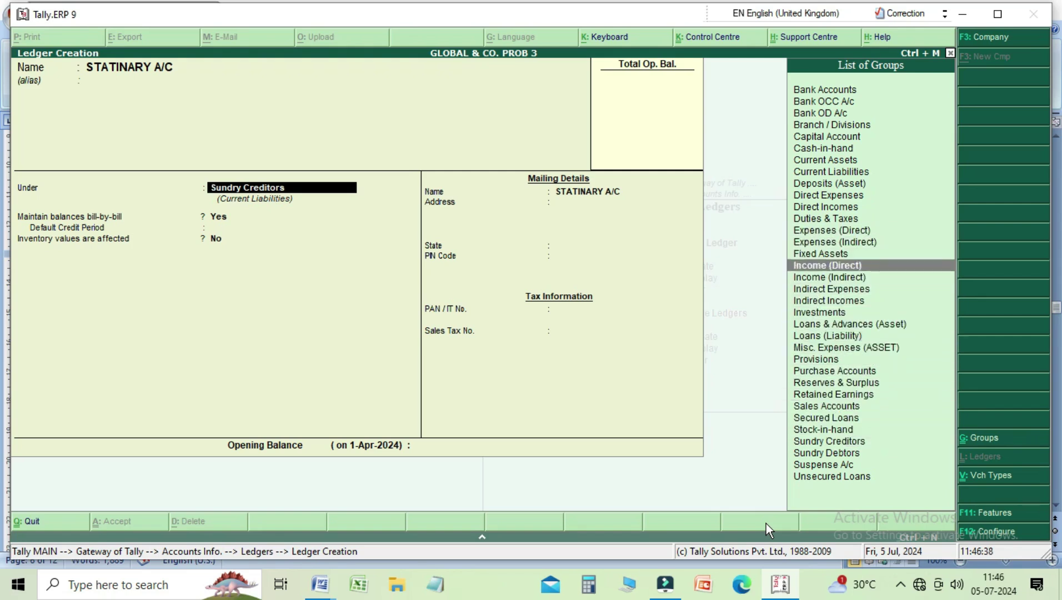
pyautogui.press('Return')
pyautogui.press('Return')
pyautogui.press('Return')
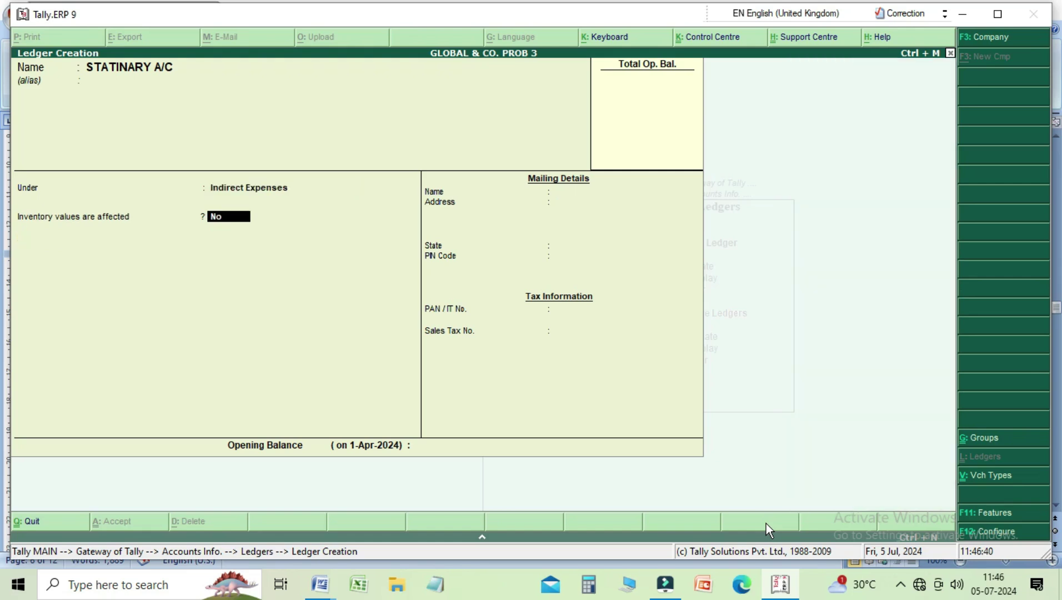
pyautogui.press('Return')
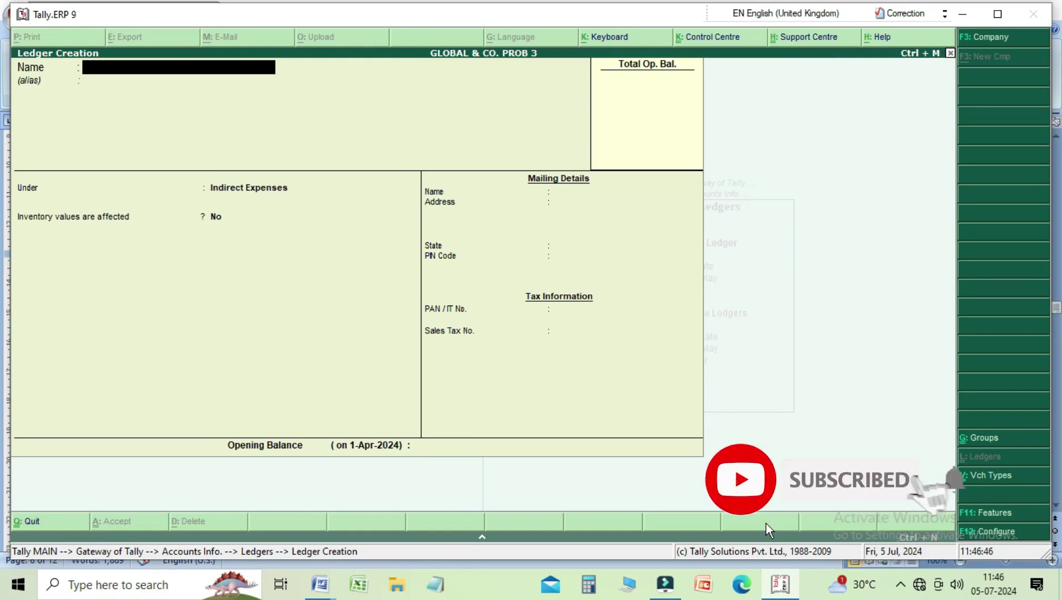
# Create the ledger PSTAGE AND STAMPS A/C under Indirect Expenses with inventory values affected left at No.
pyautogui.write('P')
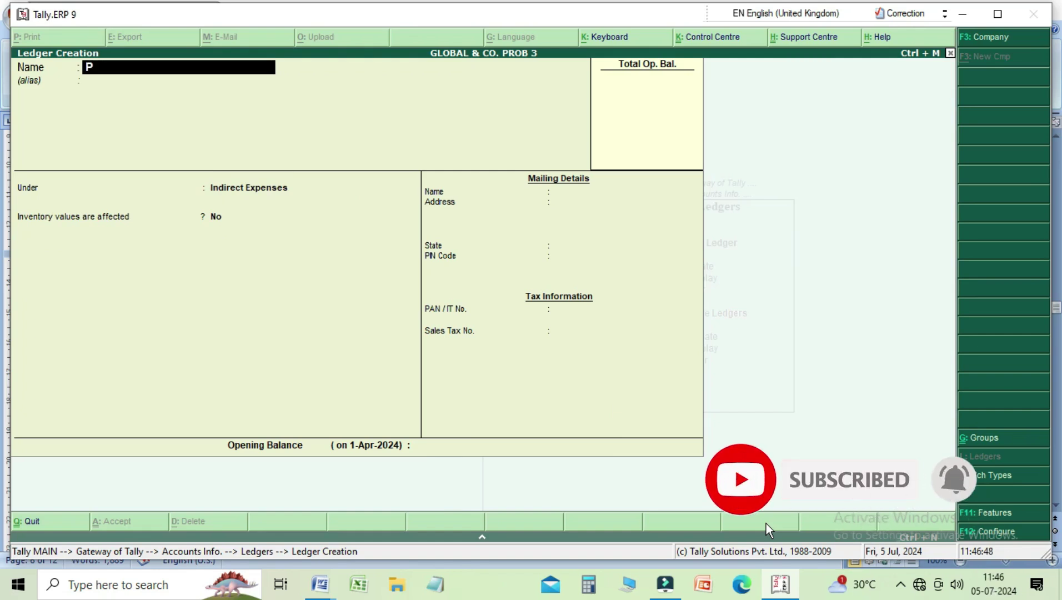
pyautogui.write('STA')
pyautogui.write('GE A')
pyautogui.write('BD')
pyautogui.press('BackSpace')
pyautogui.press('BackSpace')
pyautogui.write('ND')
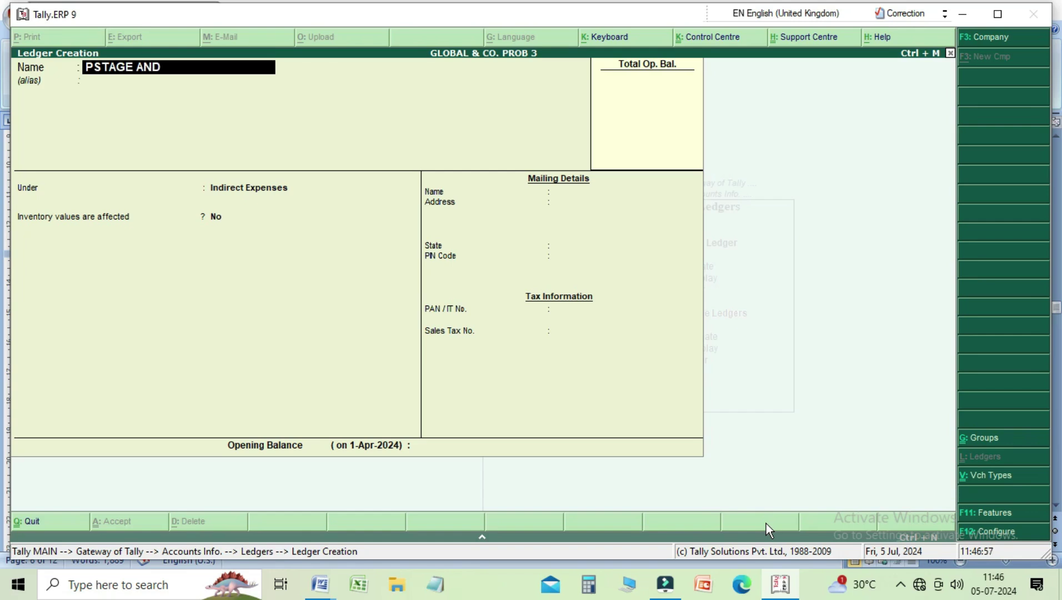
pyautogui.write(' STAMPS A/C')
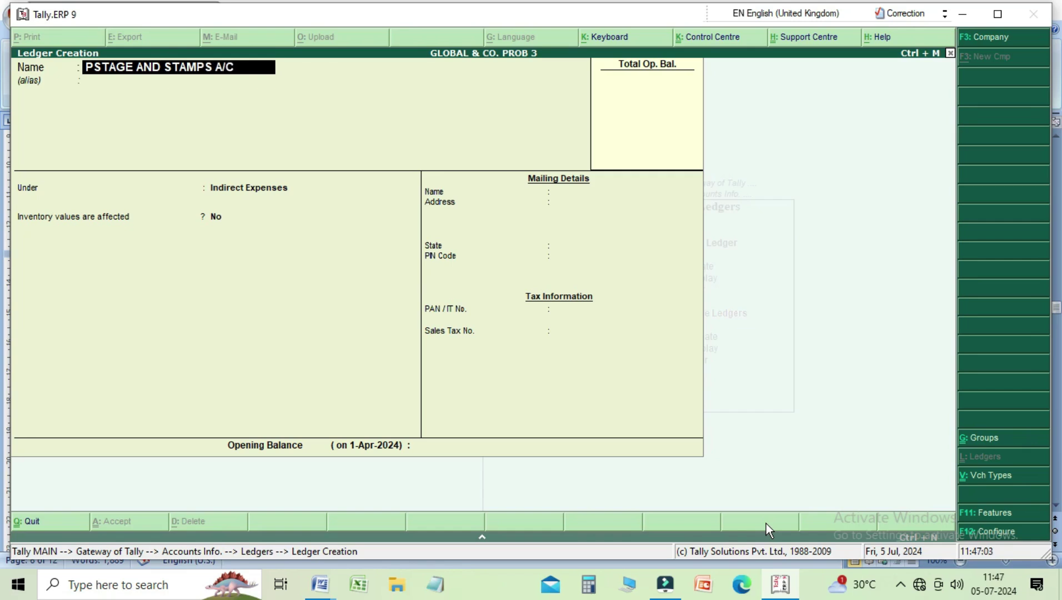
pyautogui.press('Return')
pyautogui.press('Return')
pyautogui.press('Return')
pyautogui.press('Return')
pyautogui.press('Return')
pyautogui.press('Return')
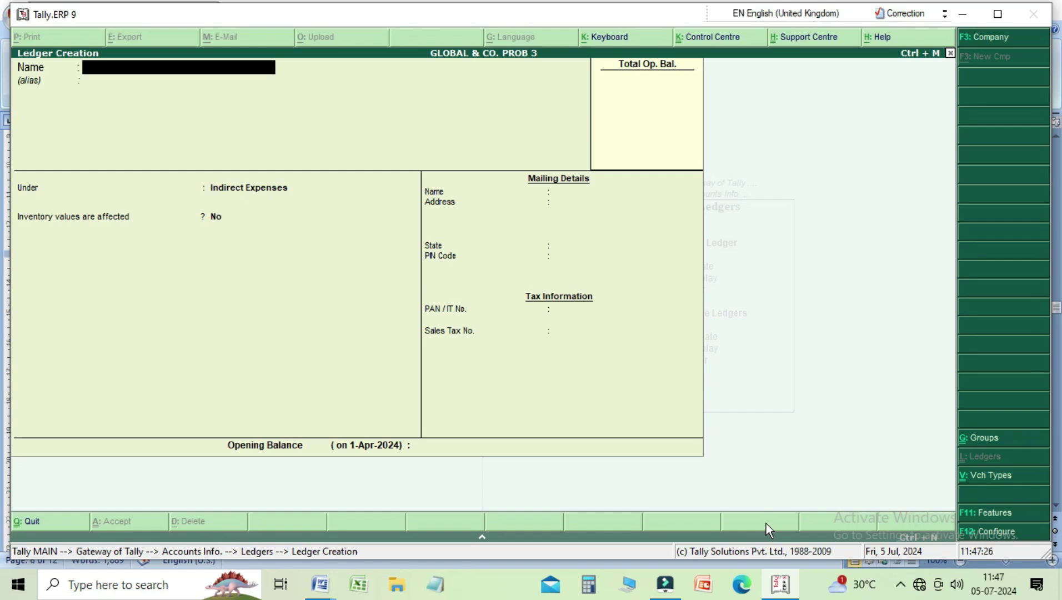
# Create the ledger DISCOUNT A/C under Indirect Expenses with inventory values affected left at No.
pyautogui.write('DISCOUNT A/C')
pyautogui.press('Return')
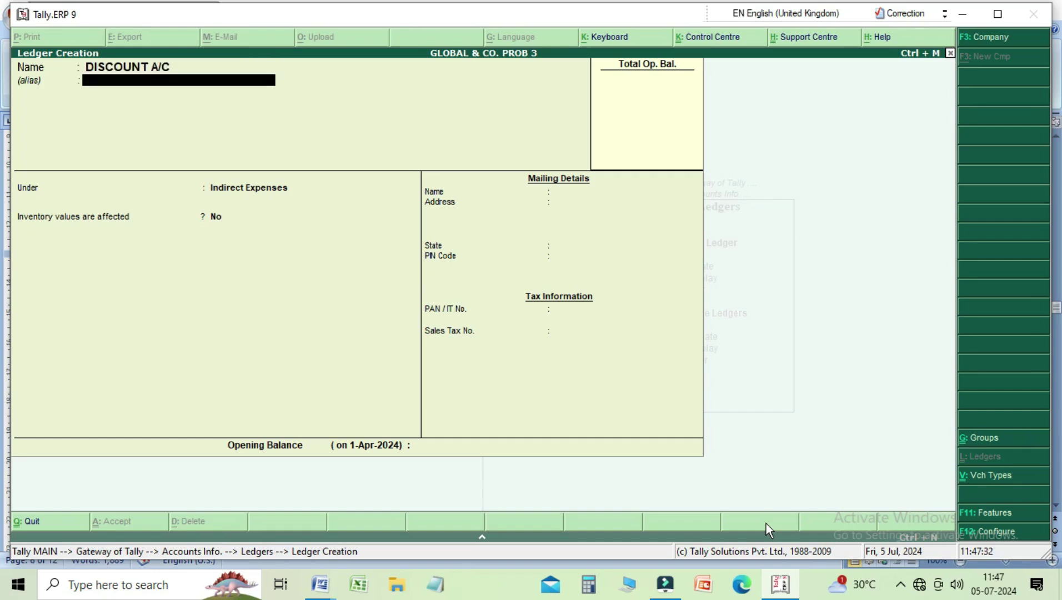
pyautogui.press('Return')
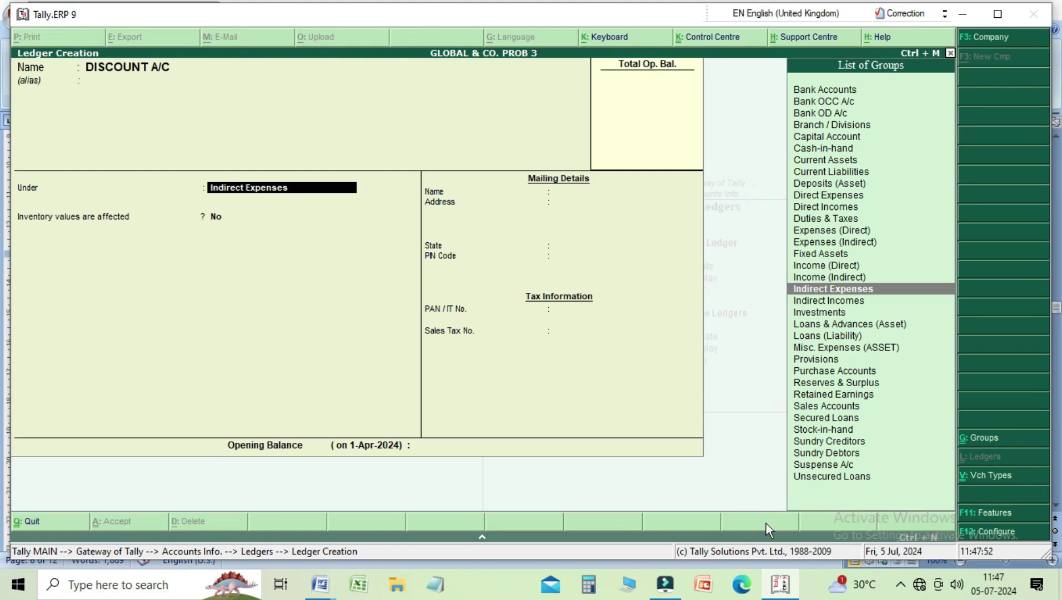
pyautogui.press('Return')
pyautogui.press('Return')
pyautogui.press('Return')
pyautogui.press('Return')
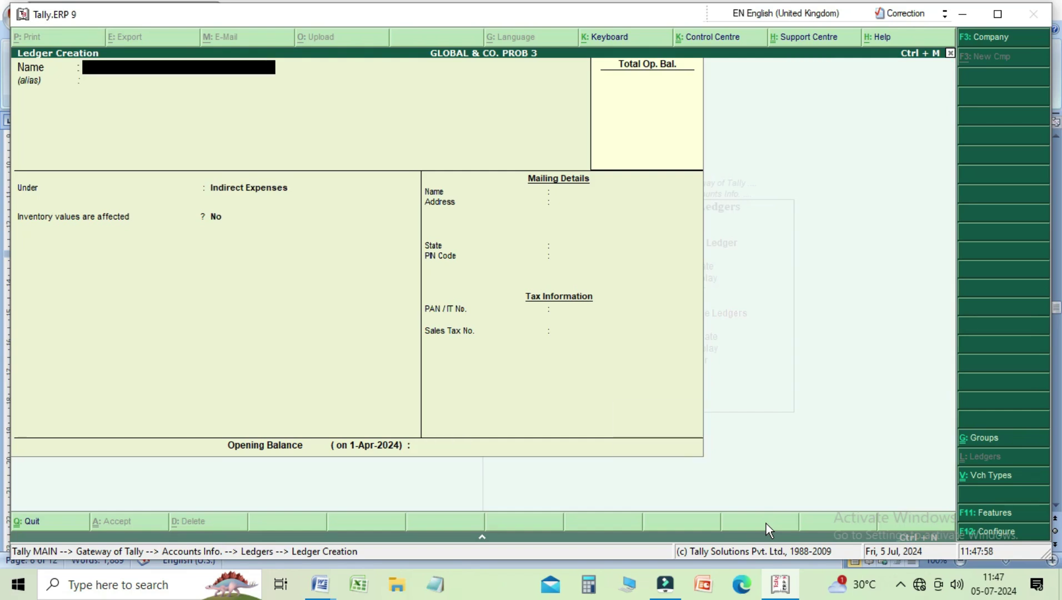
# Create the ledger WAGES A/C under Indirect Expenses with inventory values affected left at No.
pyautogui.write('WAGES')
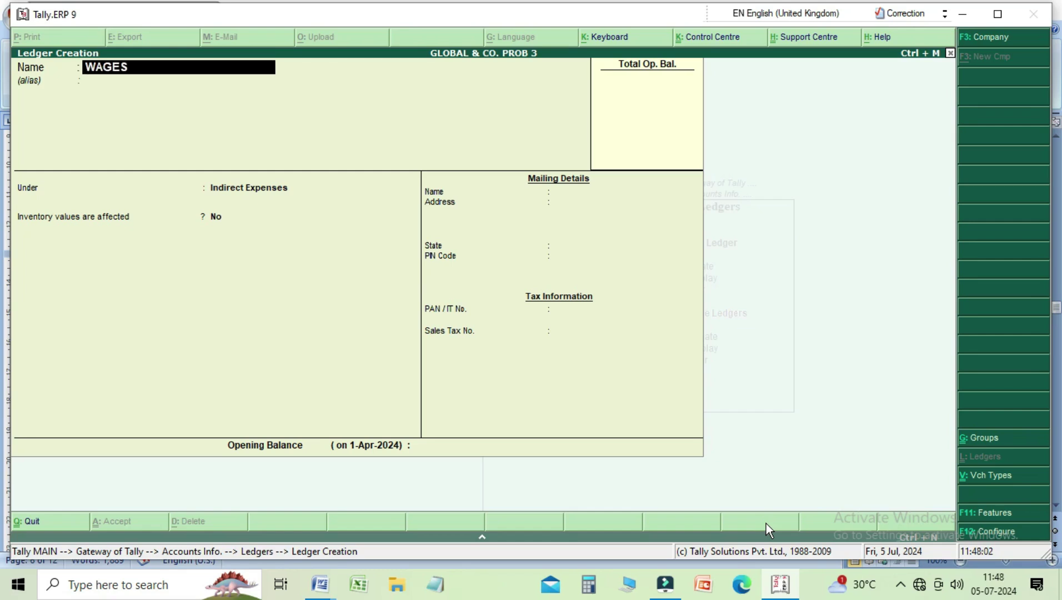
pyautogui.write(' A/C')
pyautogui.press('Return')
pyautogui.press('Return')
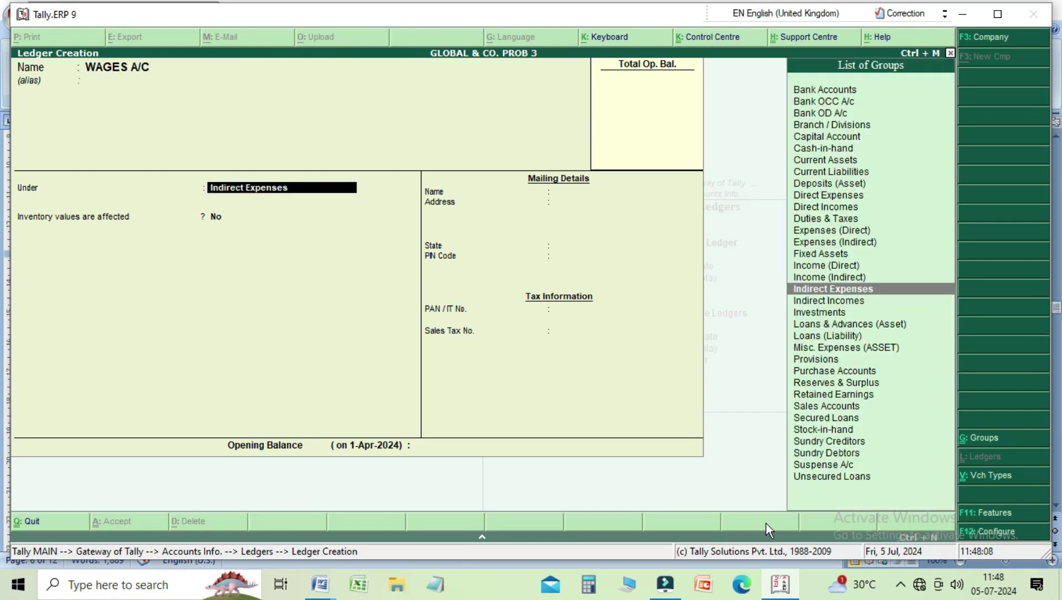
pyautogui.press('Up')
pyautogui.press('Up')
pyautogui.press('Up')
pyautogui.press('Up')
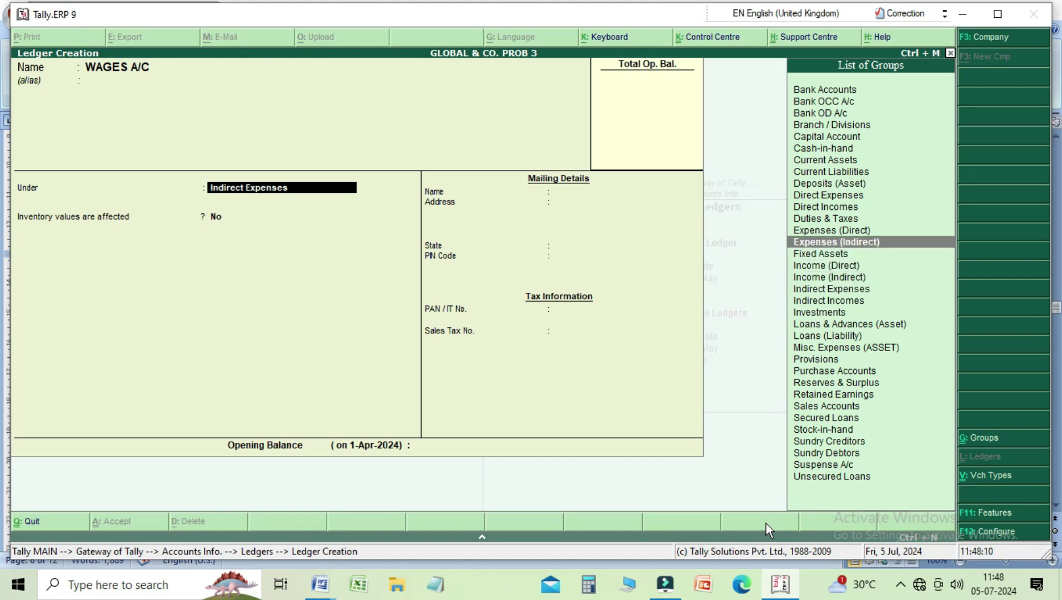
pyautogui.press('Down')
pyautogui.press('Down')
pyautogui.press('Down')
pyautogui.press('Down')
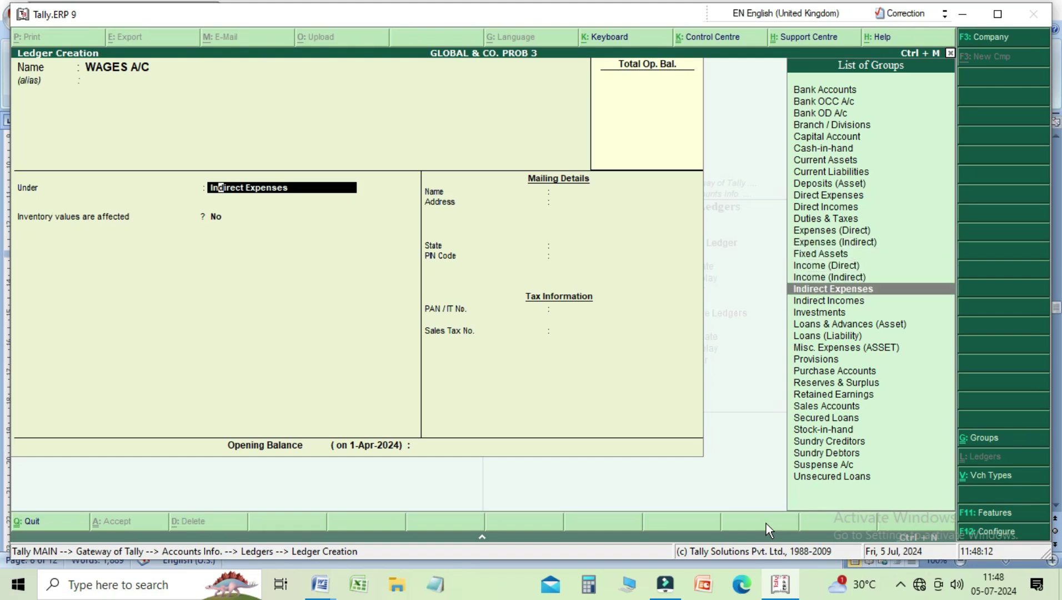
pyautogui.press('Return')
pyautogui.press('Return')
pyautogui.press('Return')
pyautogui.press('Return')
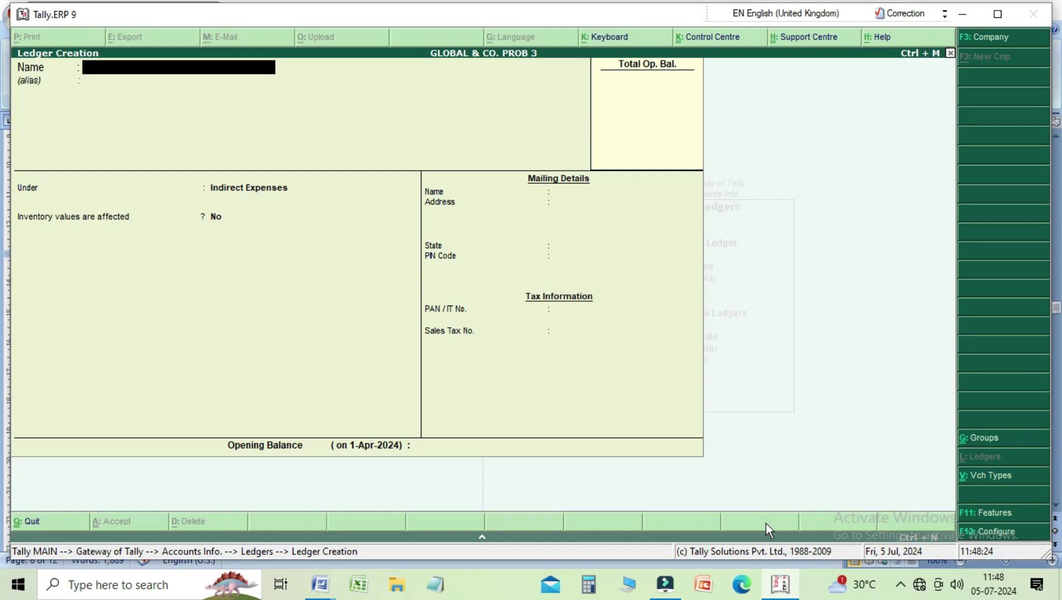
# Create the ledger COMMISION A/C under Indirect Incomes with inventory values affected left at No.
pyautogui.write('COMMISION A/C')
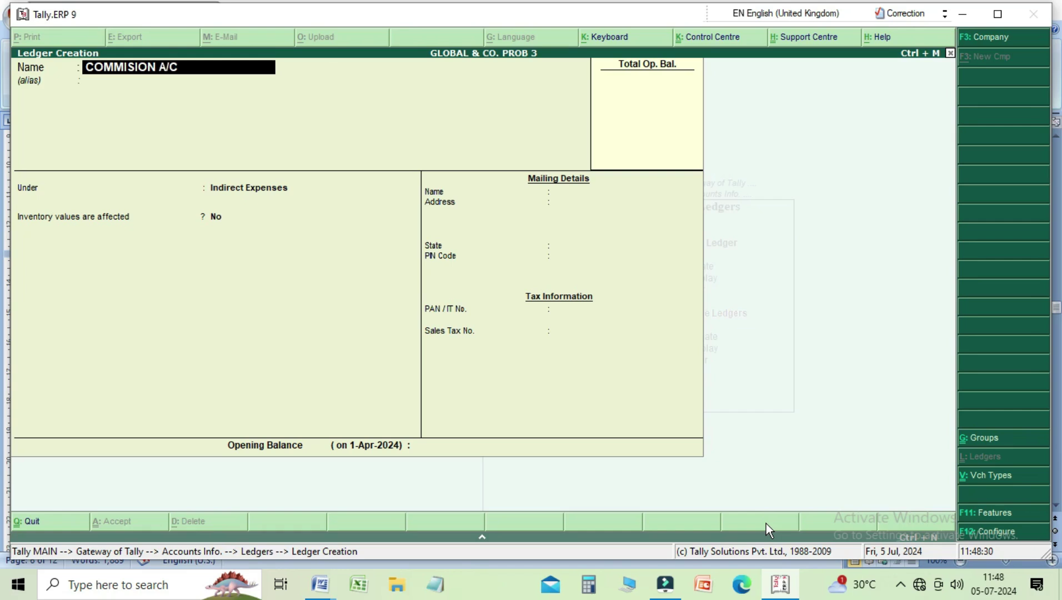
pyautogui.press('Return')
pyautogui.press('Return')
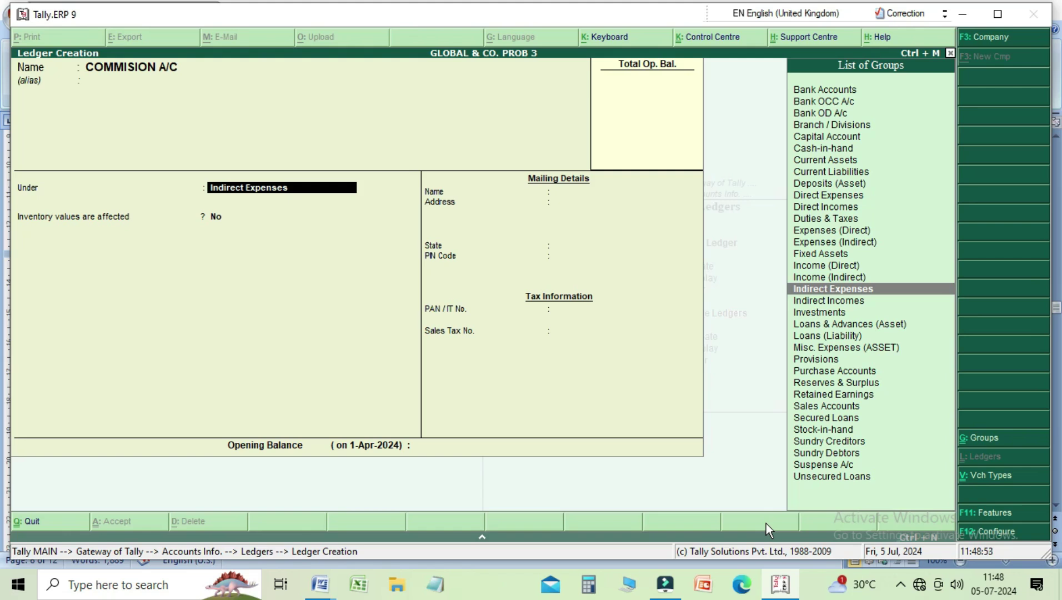
pyautogui.press('Down')
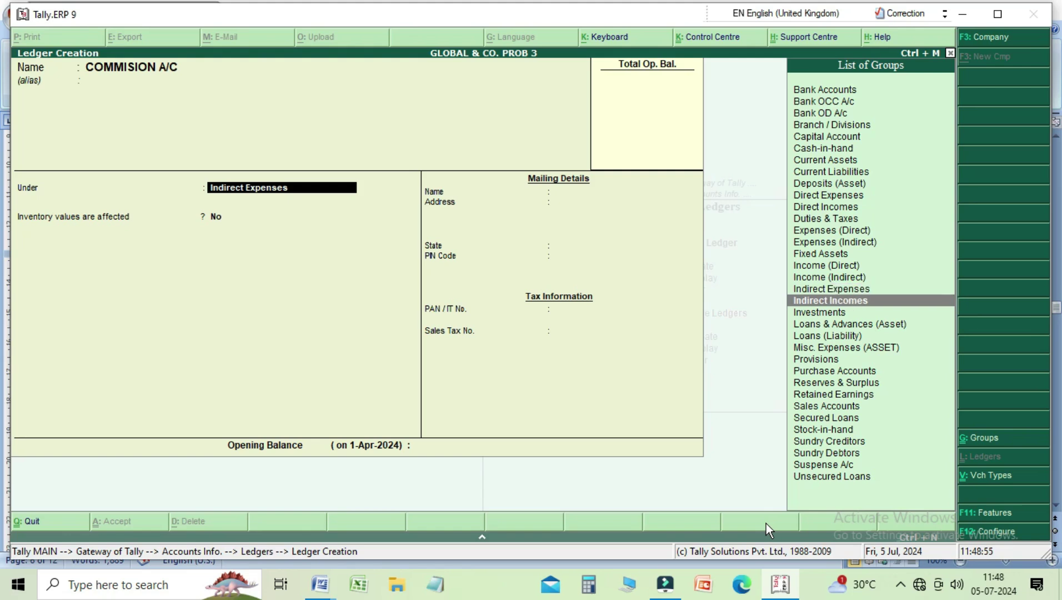
pyautogui.press('Return')
pyautogui.press('Return')
pyautogui.press('Return')
pyautogui.press('Return')
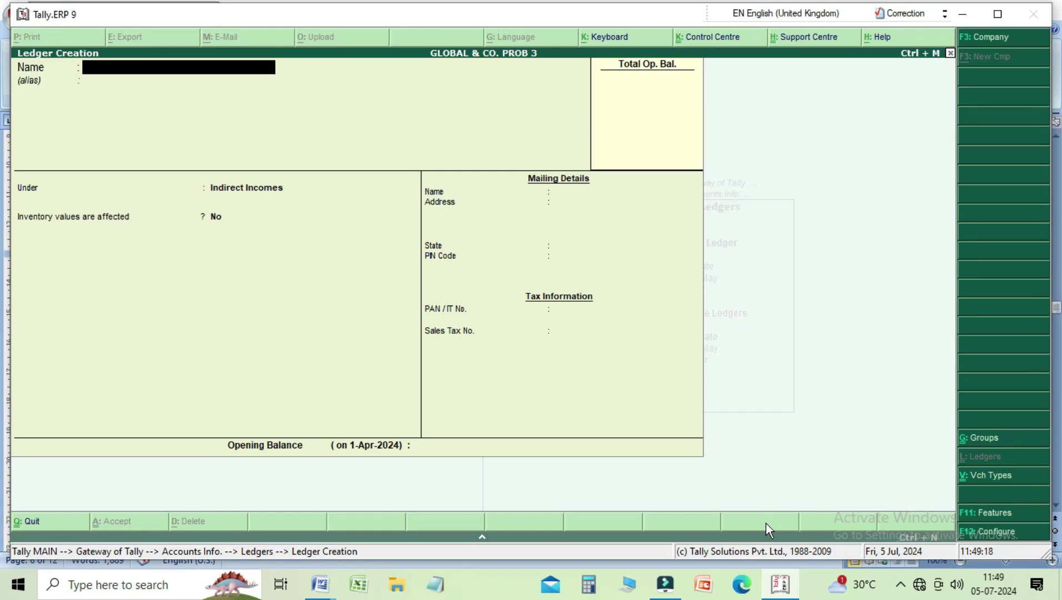
# Create the ledger SALARY A/C under Indirect Expenses with inventory values affected left at No, and leave ledger creation.
pyautogui.write('SA')
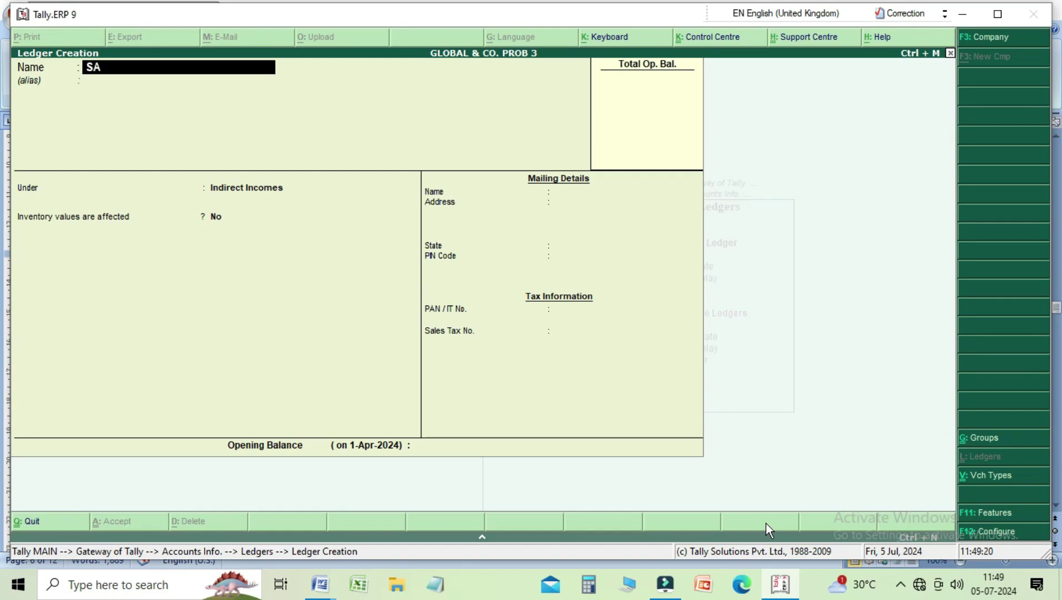
pyautogui.write('LARY A/C')
pyautogui.press('Return')
pyautogui.press('Return')
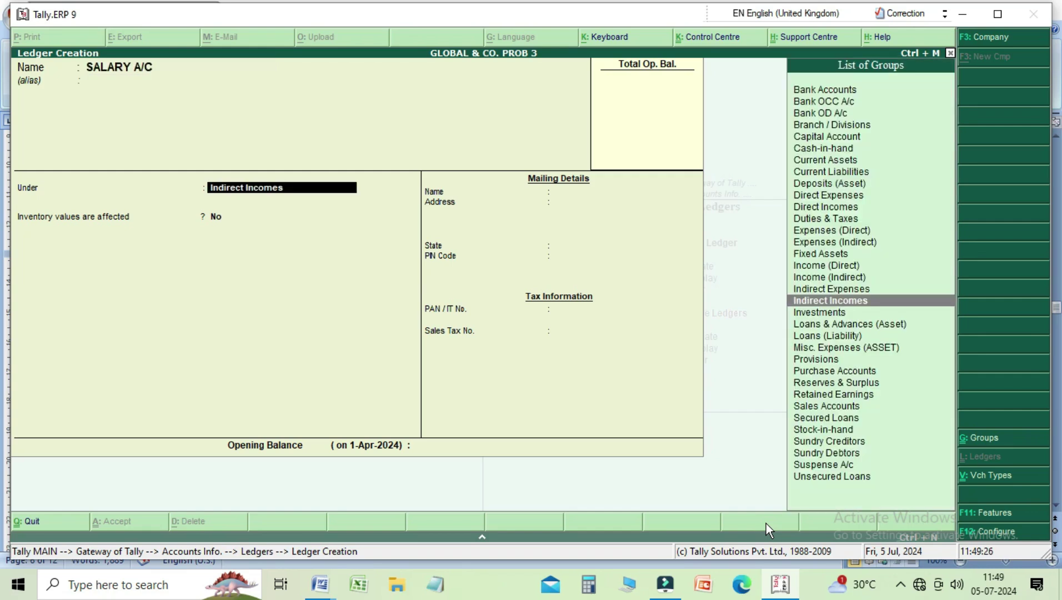
pyautogui.press('Up')
pyautogui.press('Return')
pyautogui.press('Return')
pyautogui.press('Return')
pyautogui.press('Return')
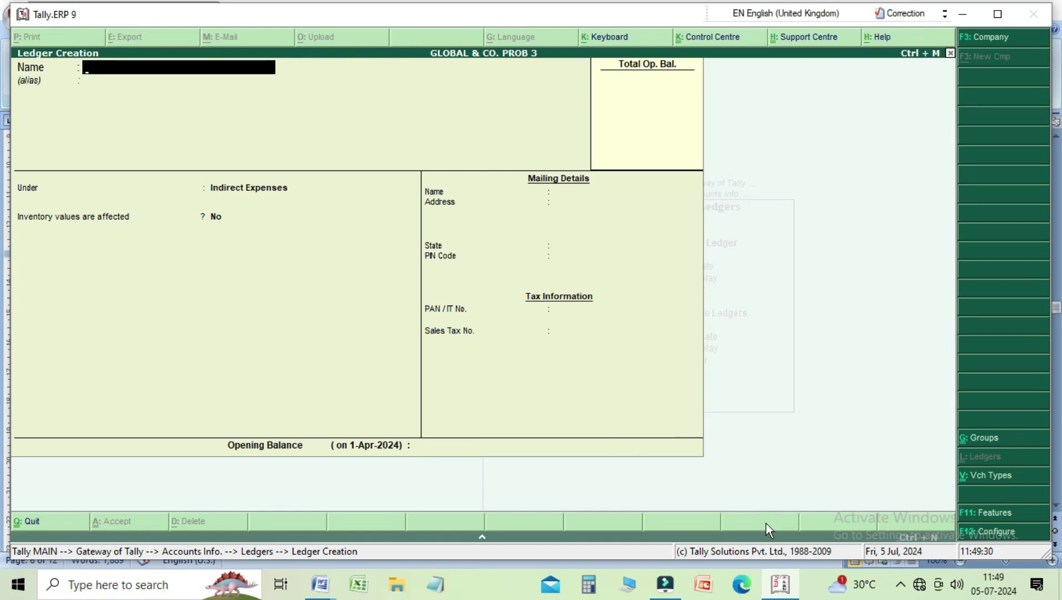
pyautogui.press('Escape')
pyautogui.press('Return')
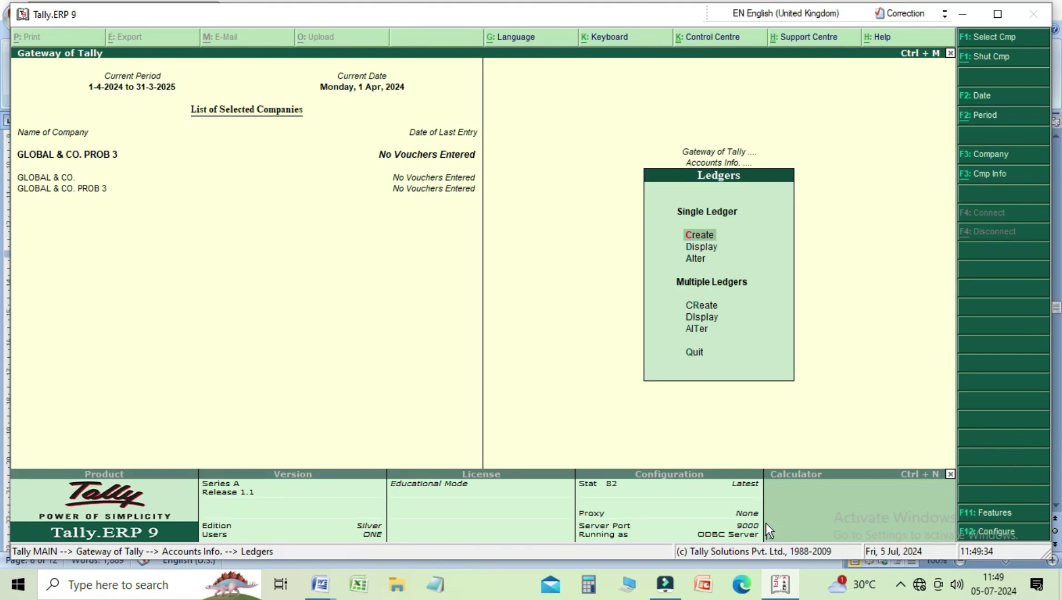
# Review the single-ledger display list to check that all the ledgers needed for the journal exist.
pyautogui.press('Down')
pyautogui.press('Return')
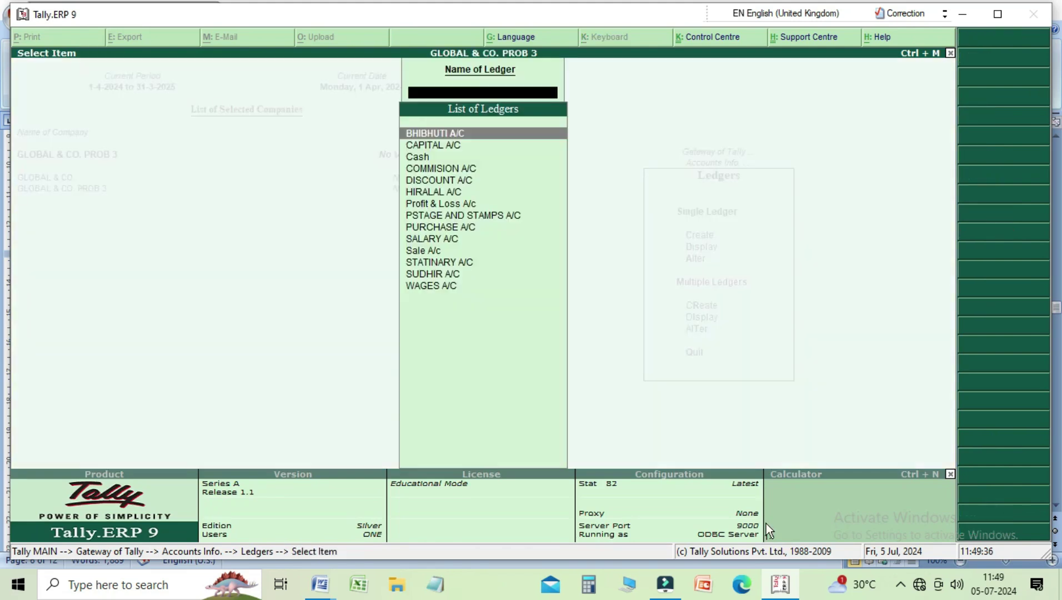
pyautogui.press('Down')
pyautogui.press('Down')
pyautogui.press('Down')
pyautogui.press('Down')
pyautogui.press('Down')
pyautogui.press('Down')
pyautogui.press('Down')
pyautogui.press('Down')
pyautogui.press('Down')
pyautogui.press('Down')
pyautogui.press('Down')
pyautogui.press('Down')
pyautogui.press('Down')
pyautogui.press('Up')
pyautogui.press('Up')
pyautogui.press('Up')
pyautogui.press('Up')
pyautogui.press('Up')
pyautogui.press('Up')
pyautogui.press('Up')
pyautogui.press('Up')
pyautogui.press('Up')
pyautogui.press('Up')
pyautogui.press('Up')
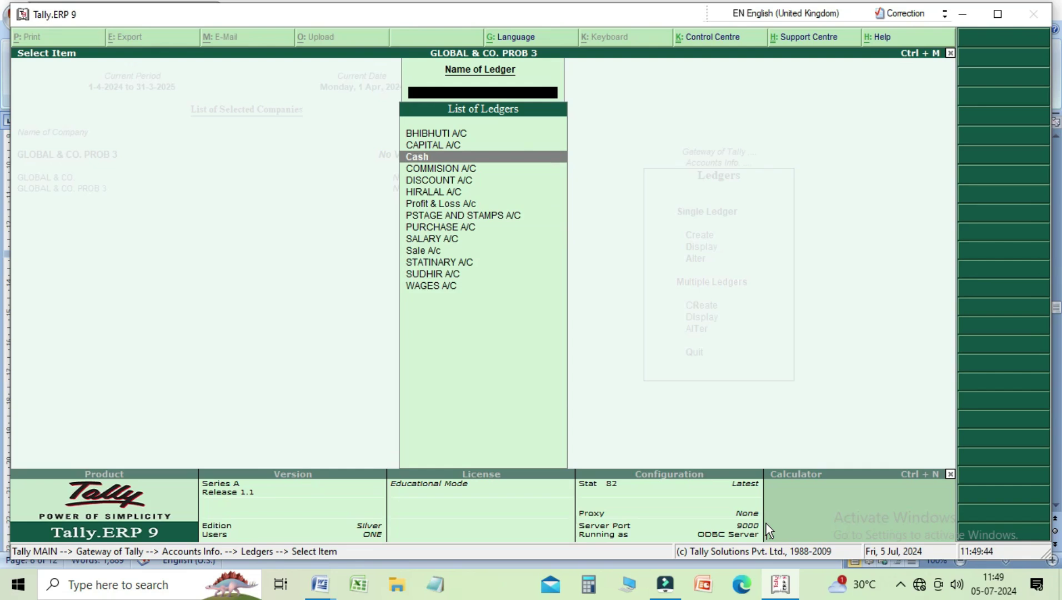
pyautogui.press('Escape')
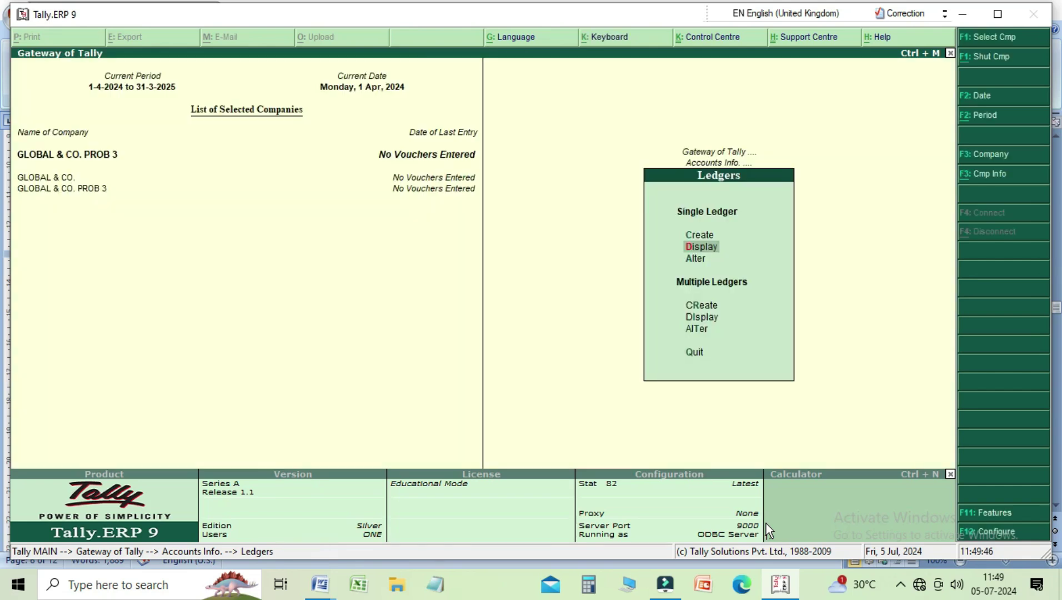
# Open the DISCOUNT A/C ledger for alteration, request its deletion, and decline it without changing the ledger.
pyautogui.press('Down')
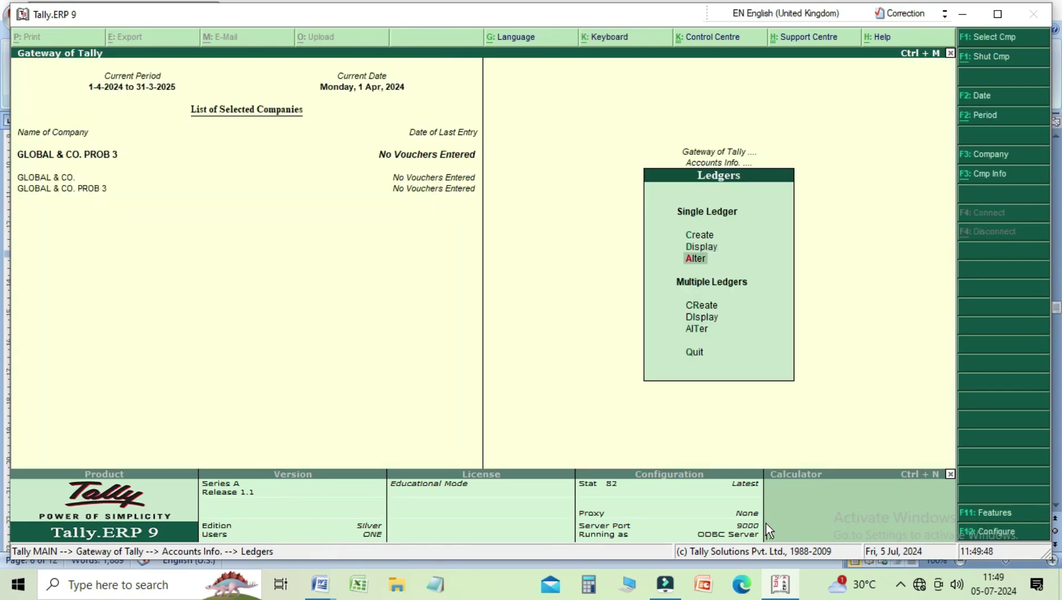
pyautogui.press('Return')
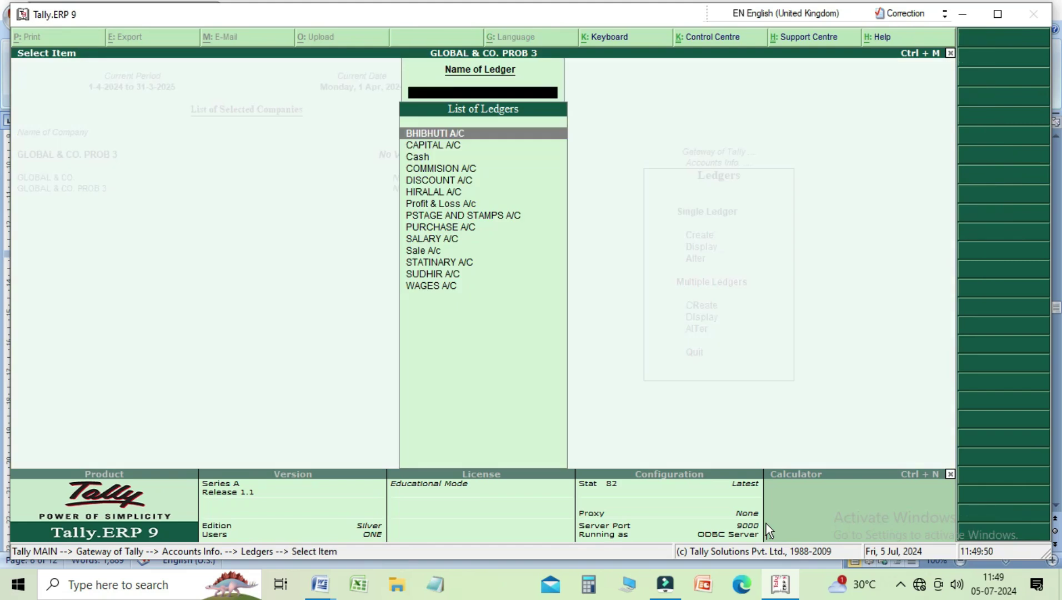
pyautogui.press('Down')
pyautogui.press('Down')
pyautogui.press('Down')
pyautogui.press('Down')
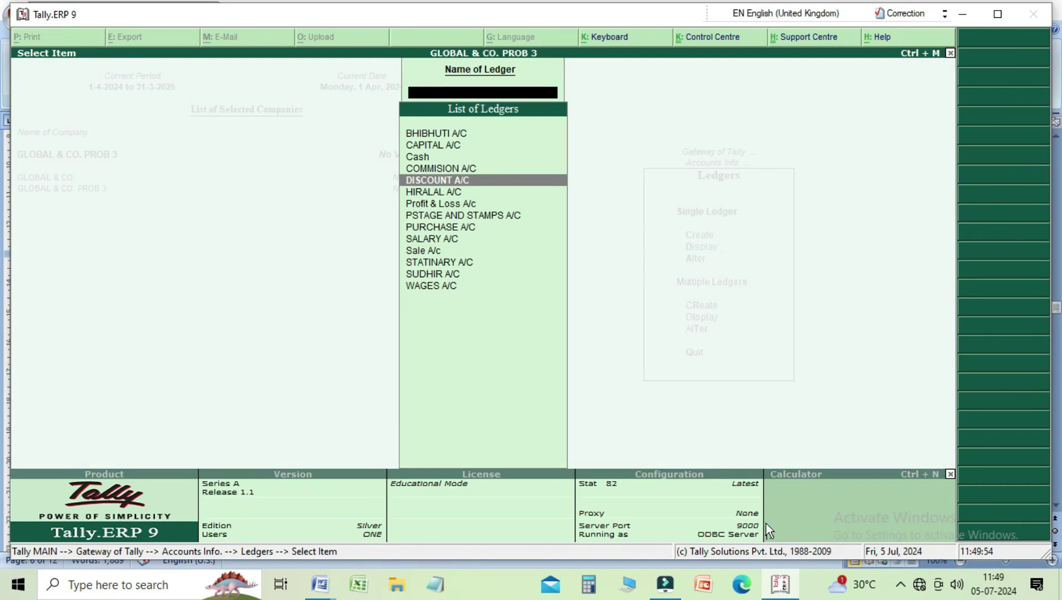
pyautogui.press('Return')
pyautogui.press('Return')
pyautogui.press('Return')
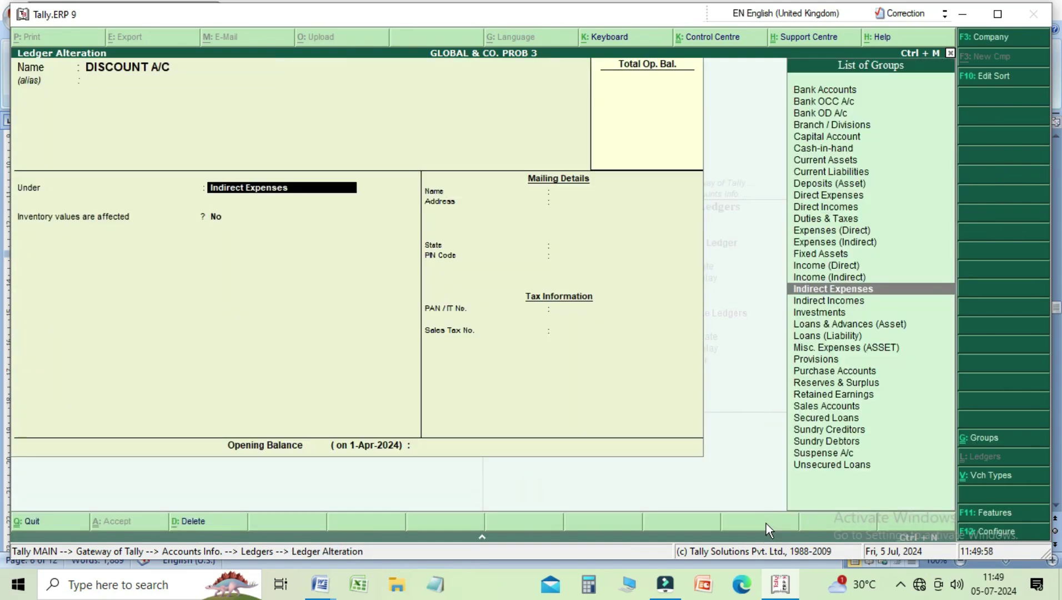
pyautogui.hotkey('alt', 'd')
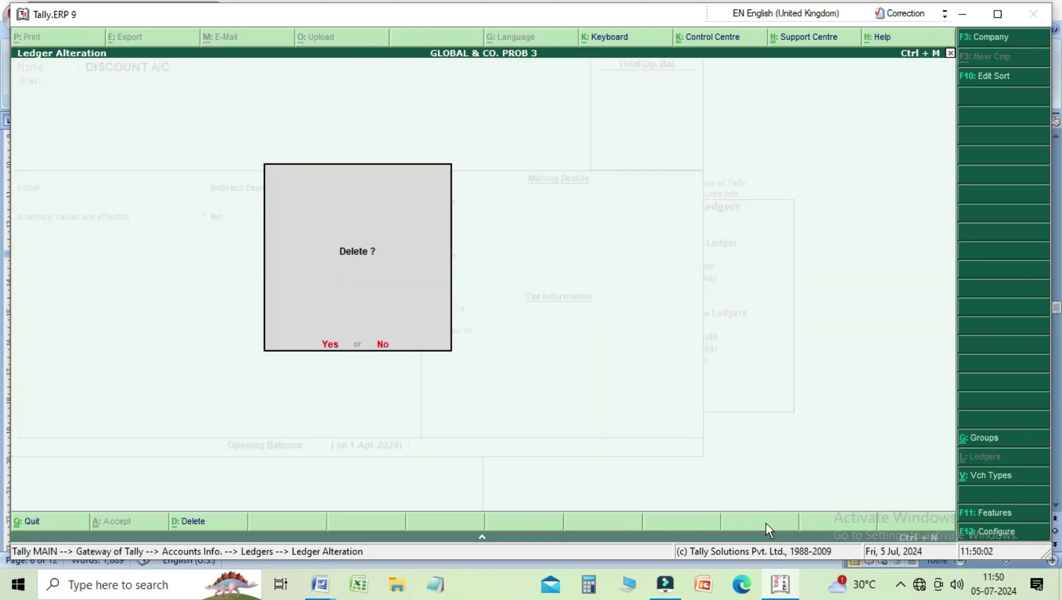
pyautogui.press('n')
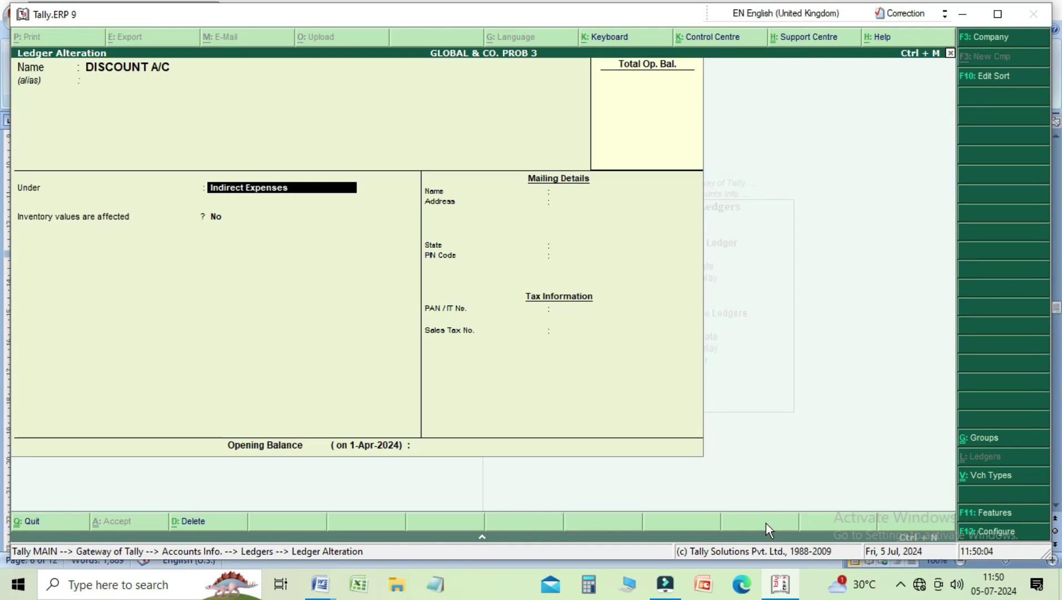
pyautogui.press('Escape')
pyautogui.press('y')
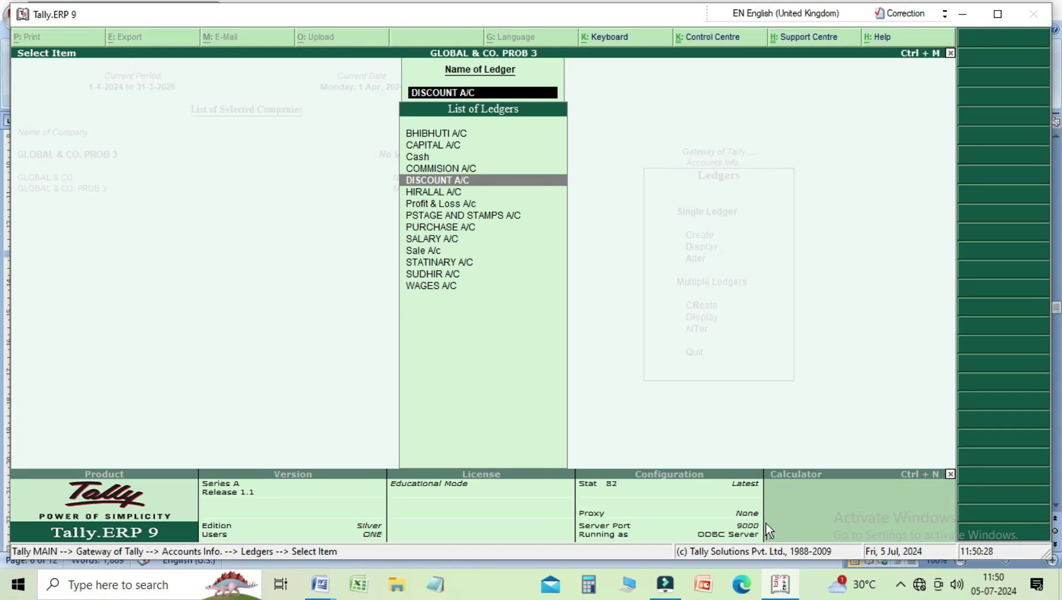
pyautogui.press('Escape')
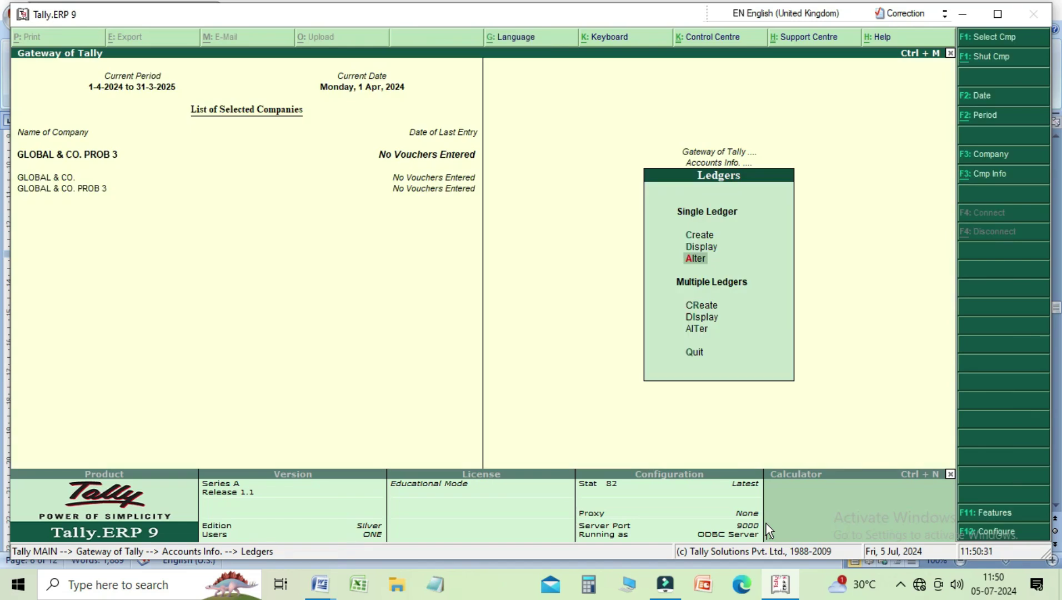
# Go back to the Gateway of Tally and display the details of the first ledger in the single-ledger list.
pyautogui.press('Escape')
pyautogui.press('Escape')
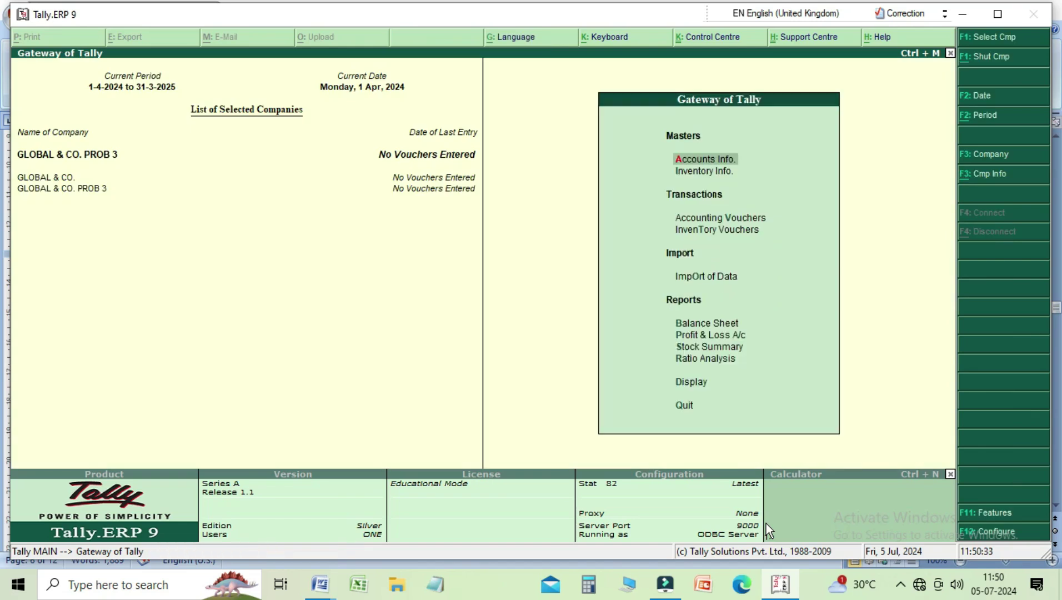
pyautogui.press('Return')
pyautogui.press('Down')
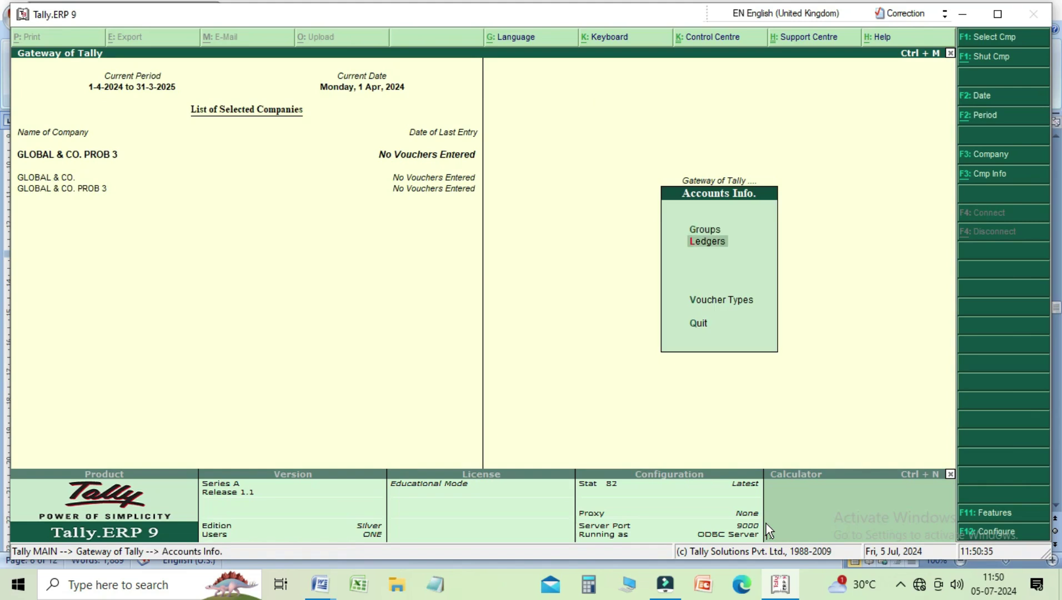
pyautogui.press('Return')
pyautogui.press('Down')
pyautogui.press('Return')
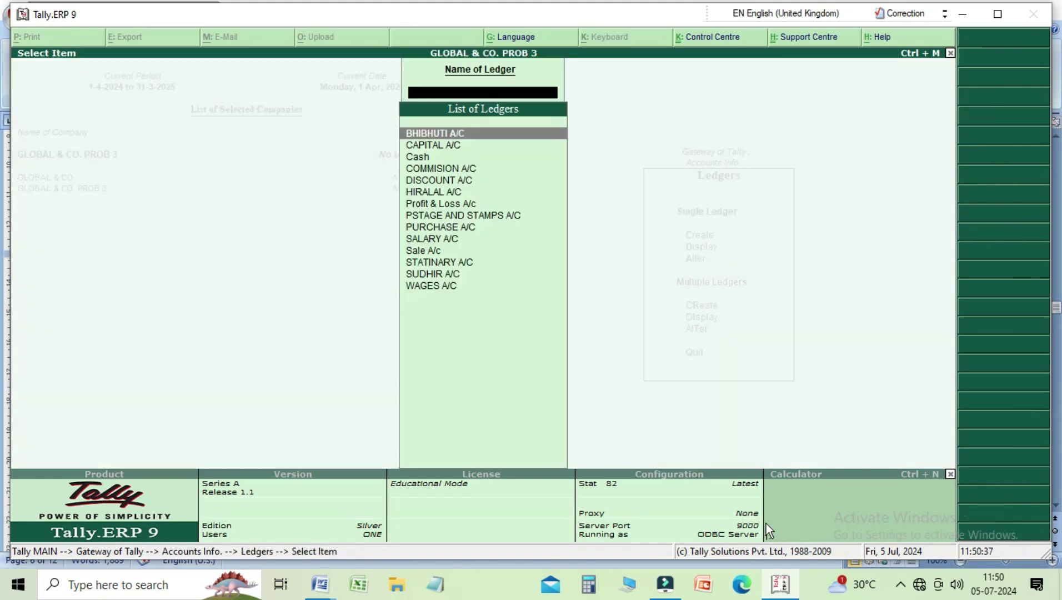
pyautogui.press('Return')
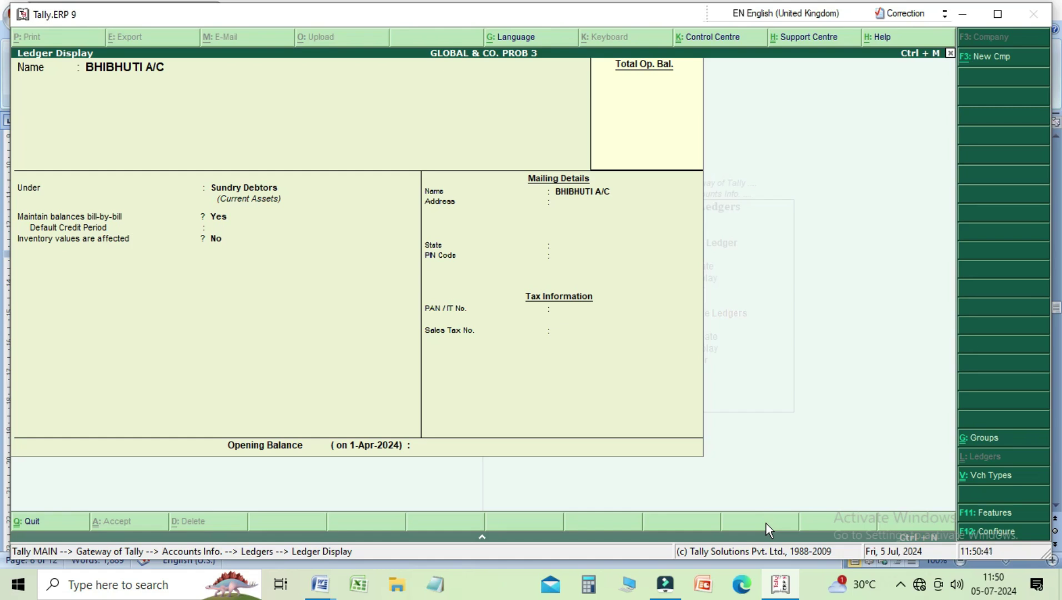
pyautogui.press('Escape')
pyautogui.press('Escape')
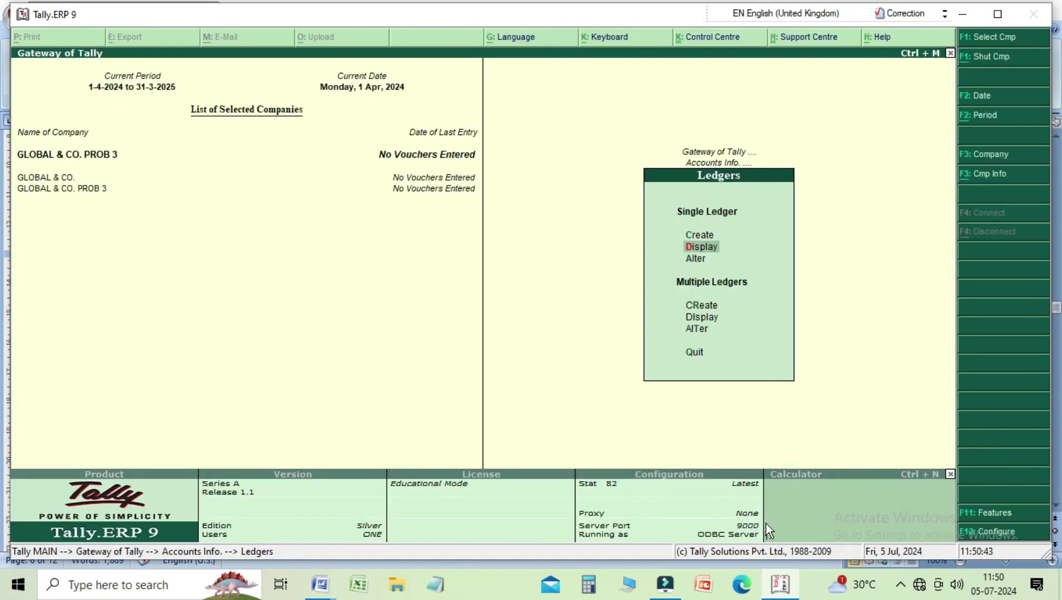